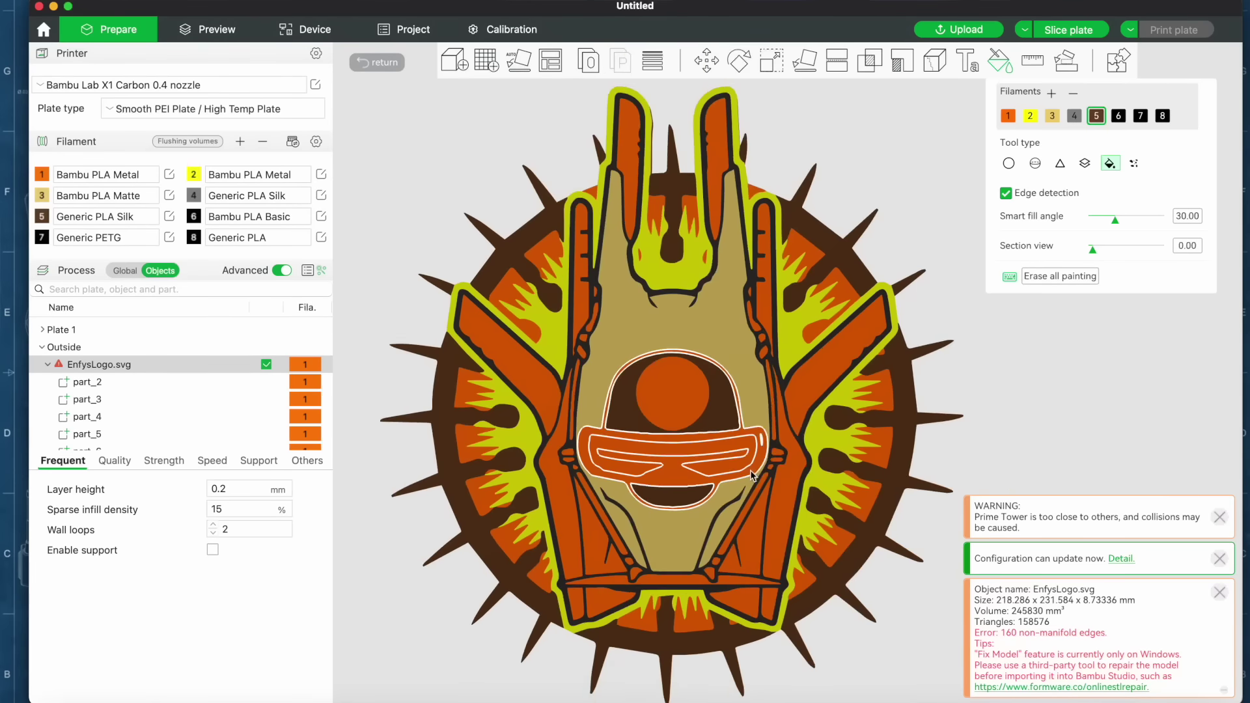
{"action": "scroll", "coordinate": [675, 491], "scroll_direction": "up", "scroll_amount": 5}
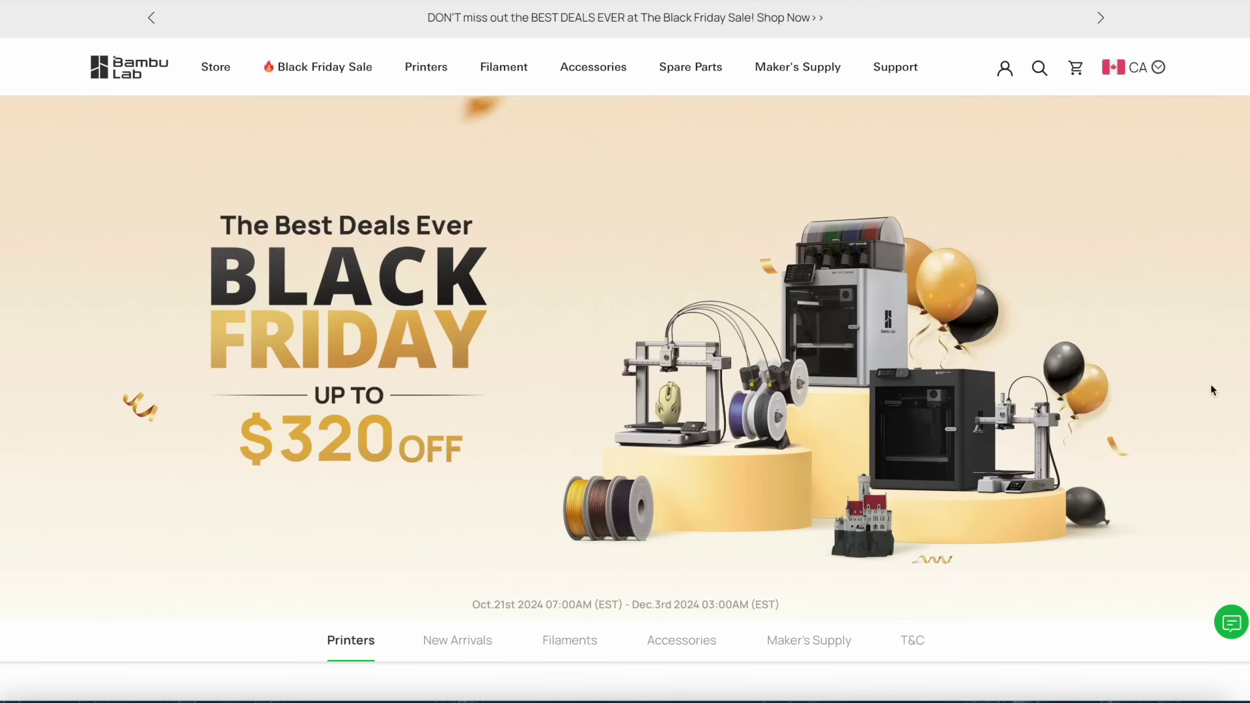
Browse the printer deals on the Bambu Lab Black Friday sale page.
{"action": "scroll", "coordinate": [1211, 387], "scroll_direction": "down", "scroll_amount": 3}
{"action": "scroll", "coordinate": [1210, 384], "scroll_direction": "down", "scroll_amount": 8}
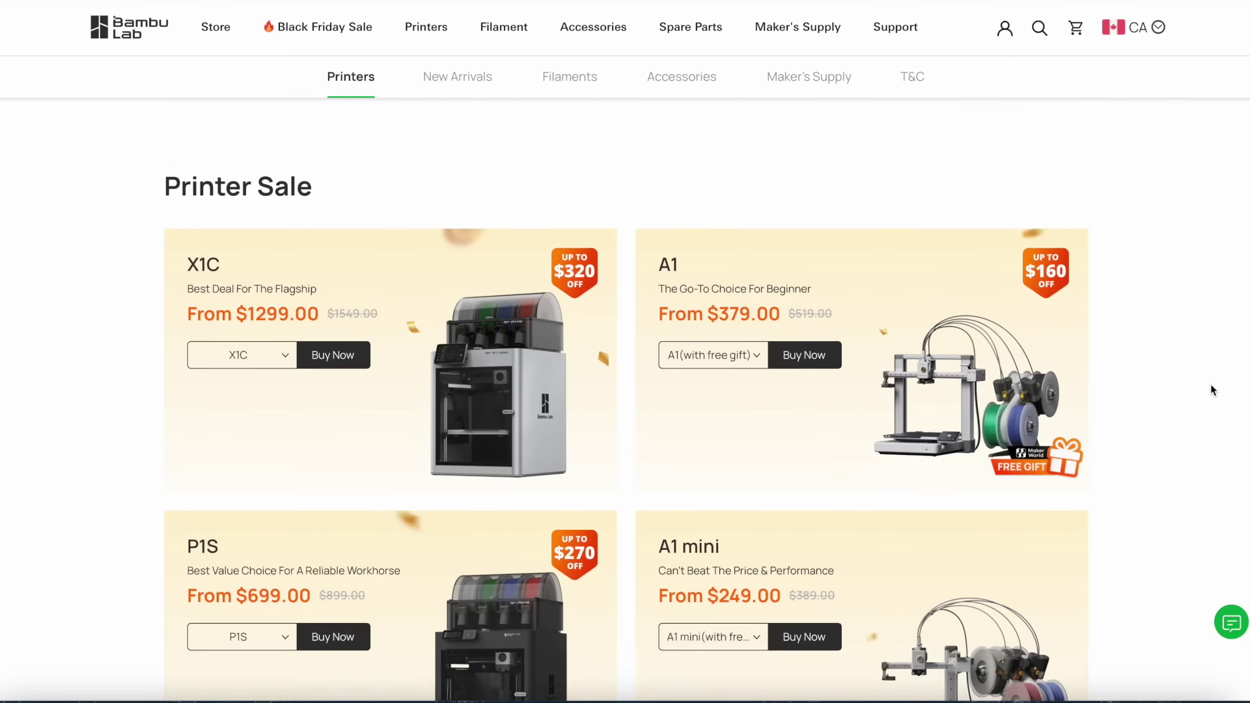
{"action": "scroll", "coordinate": [1210, 384], "scroll_direction": "down", "scroll_amount": 10}
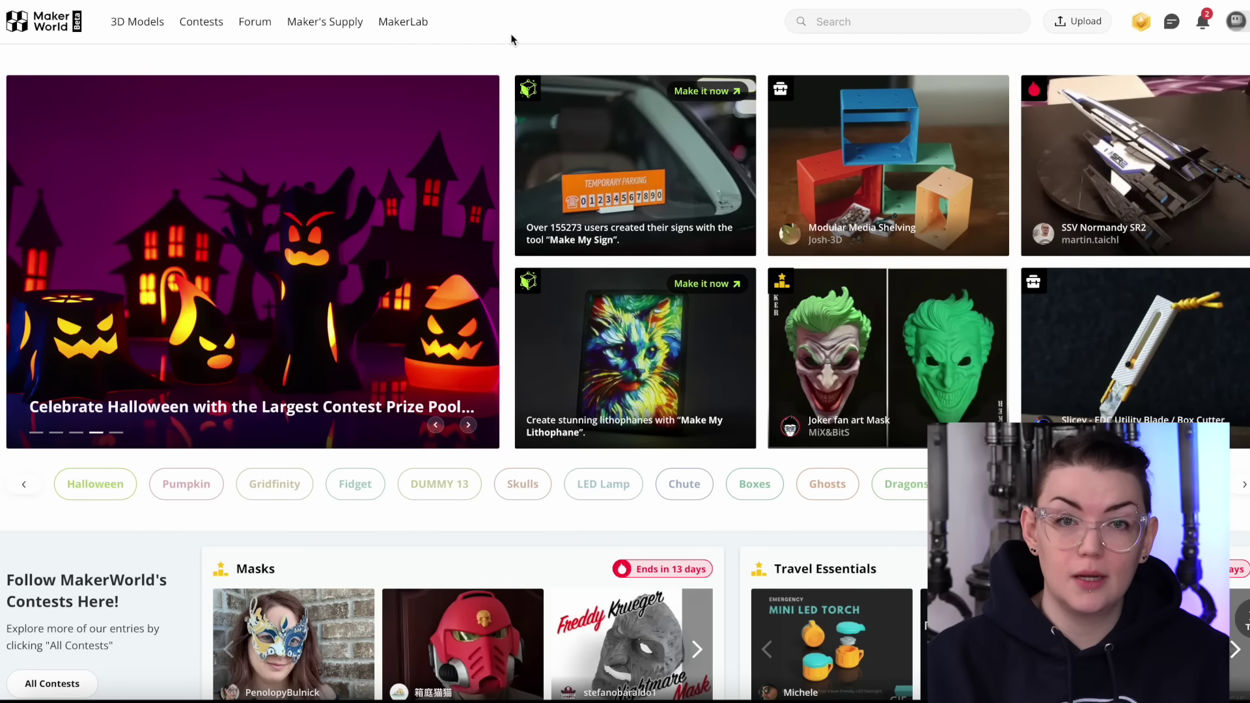
Browse the MakerWorld home page from the contests down to the featured models.
{"action": "scroll", "coordinate": [511, 39], "scroll_direction": "down", "scroll_amount": 4}
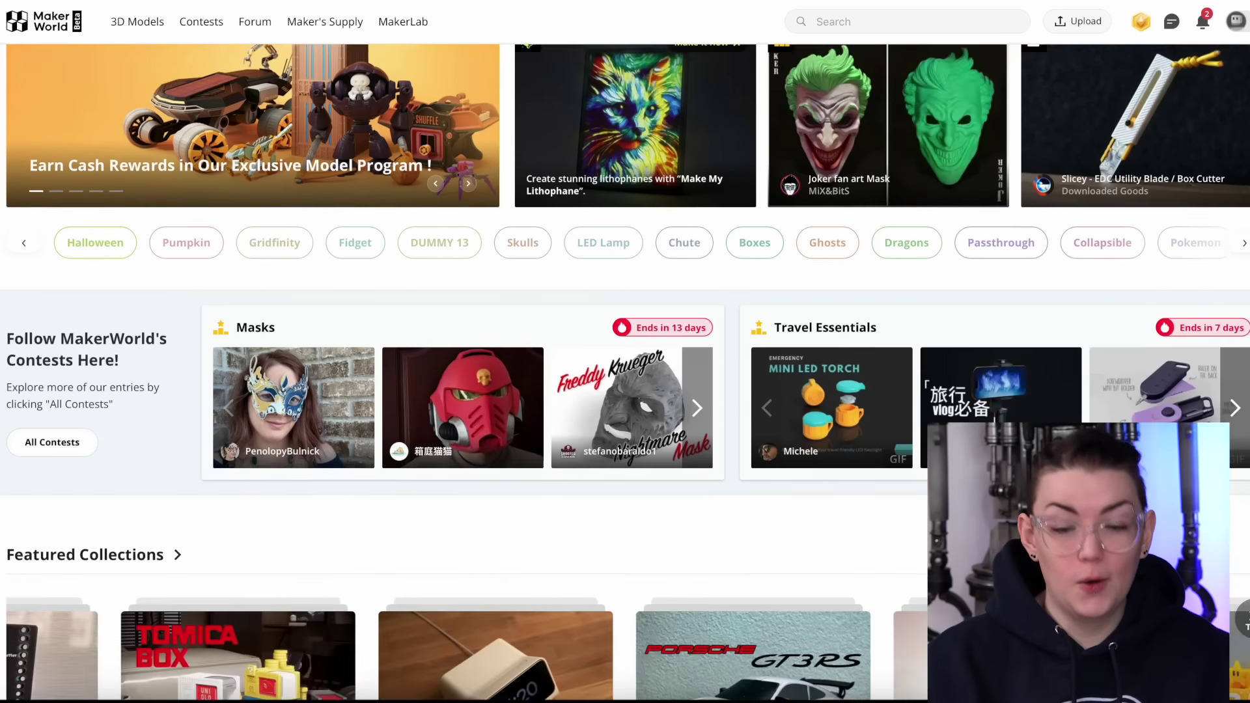
{"action": "scroll", "coordinate": [625, 355], "scroll_direction": "down", "scroll_amount": 12}
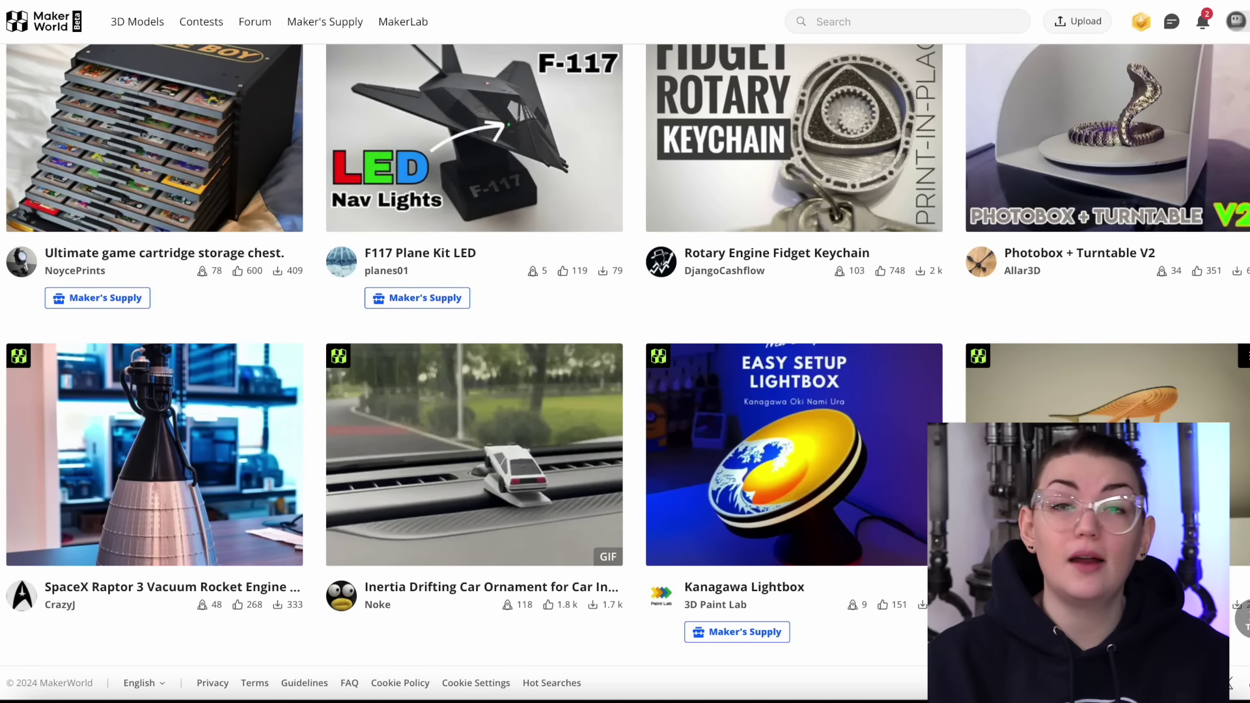
{"action": "scroll", "coordinate": [982, 515], "scroll_direction": "down", "scroll_amount": 1}
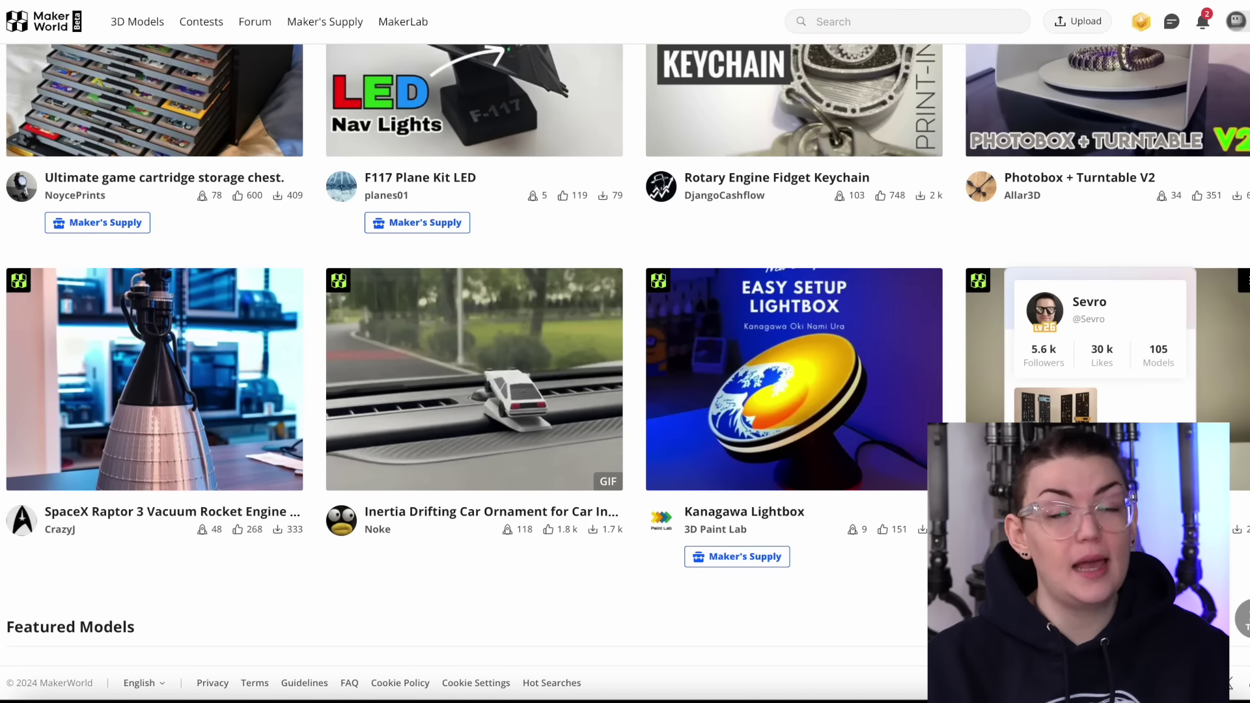
{"action": "scroll", "coordinate": [981, 514], "scroll_direction": "down", "scroll_amount": 2}
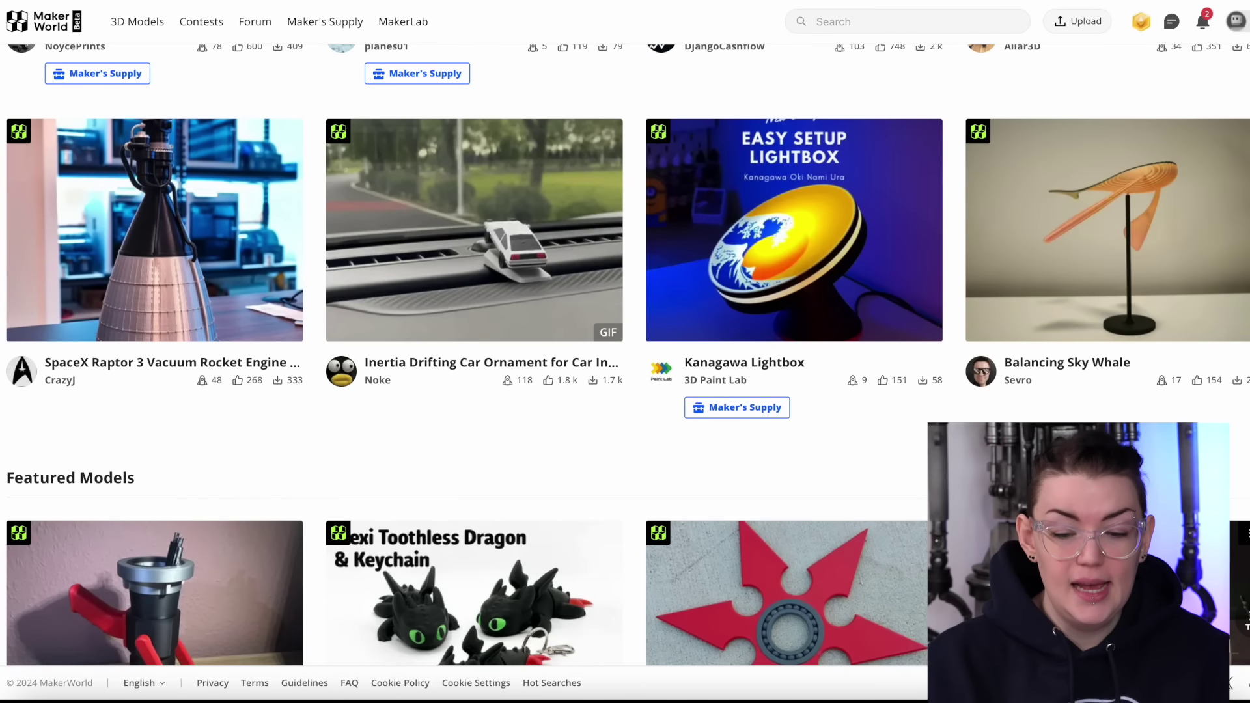
{"action": "scroll", "coordinate": [626, 355], "scroll_direction": "down", "scroll_amount": 3}
{"action": "scroll", "coordinate": [625, 355], "scroll_direction": "up", "scroll_amount": 18}
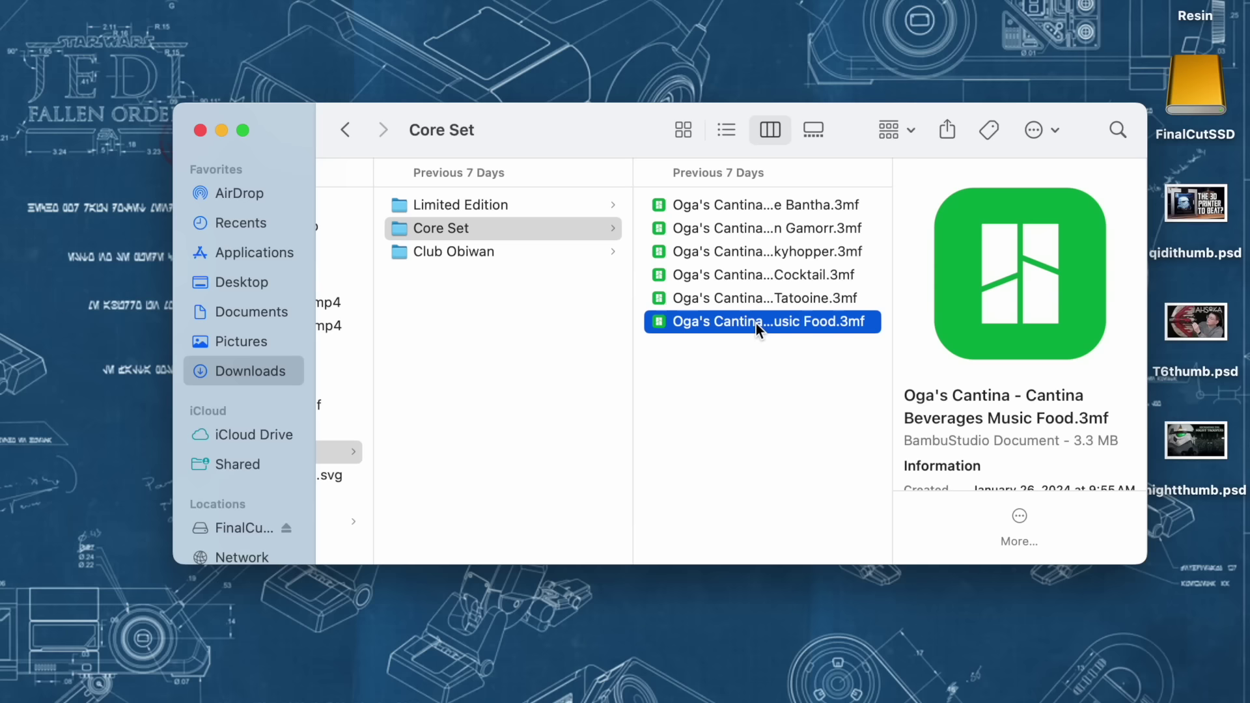
Open the Oga's Cantina - Cantina Beverages Music Food.3mf file from the Core Set folder with OrcaSlicer.
{"action": "right_click", "coordinate": [756, 323]}
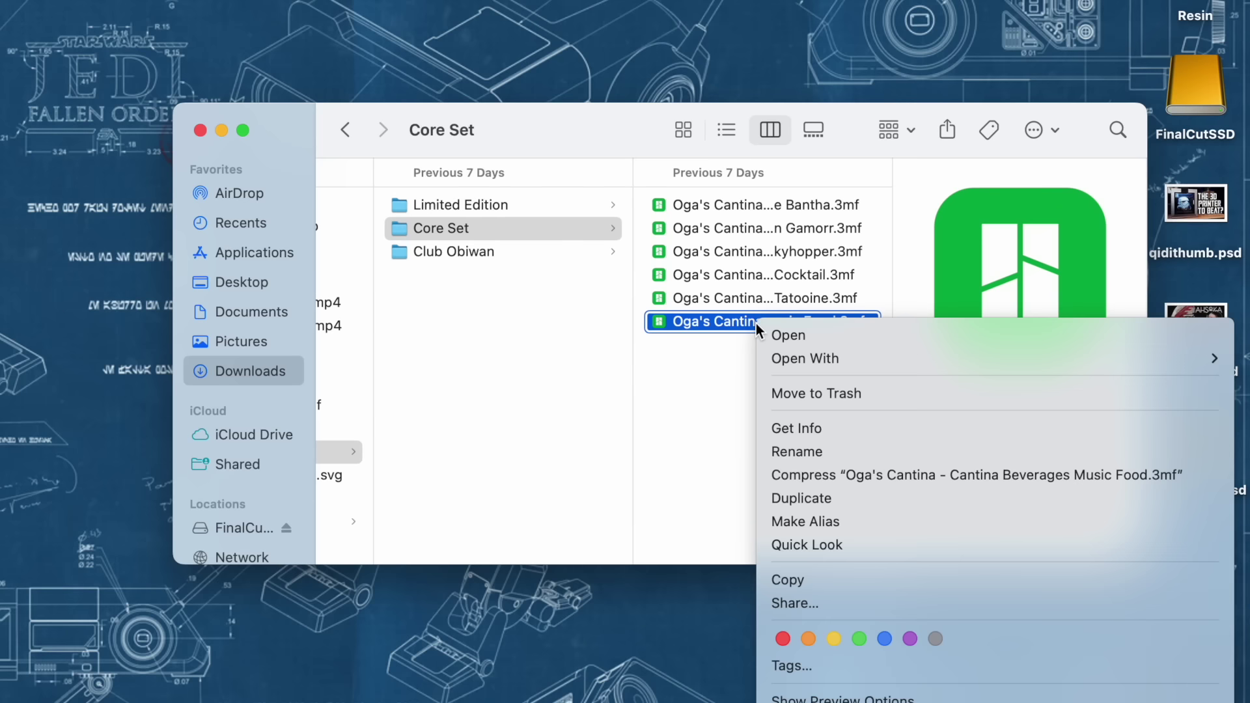
{"action": "mouse_move", "coordinate": [817, 370]}
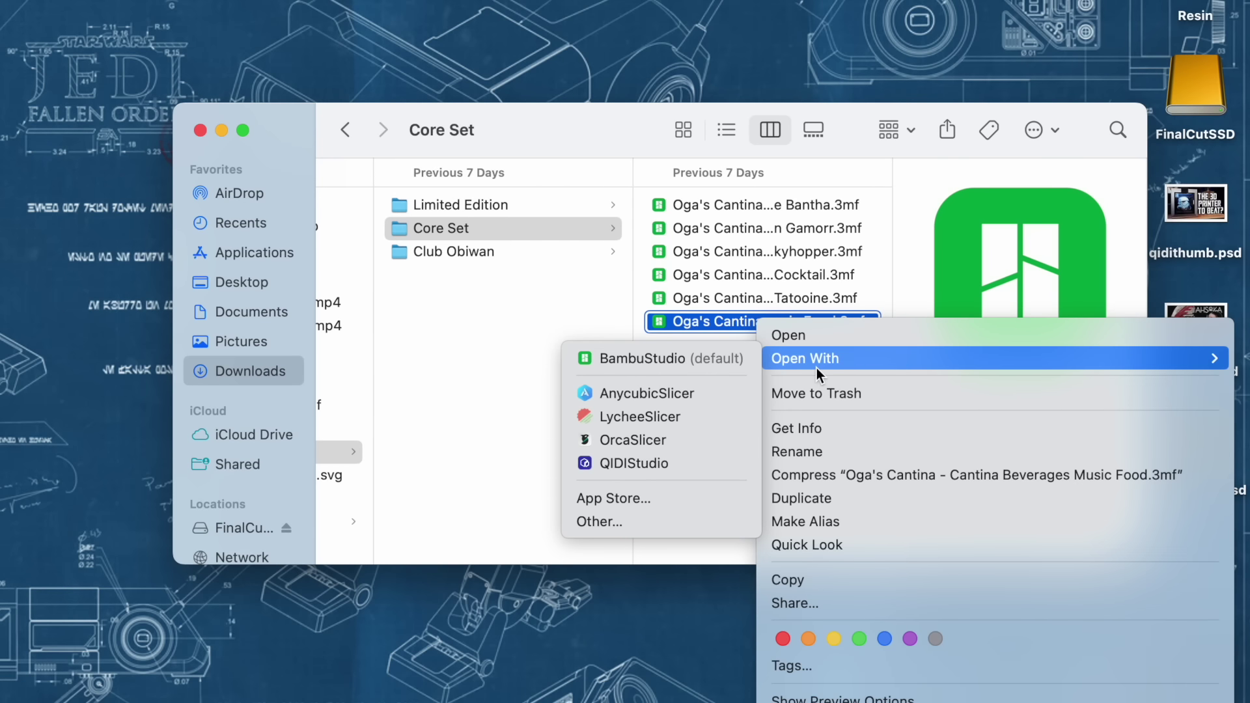
{"action": "left_click", "coordinate": [719, 441]}
Examine how the Pip model's coloured parts are arranged across the project's build plates from several angles.
{"action": "left_click_drag", "start_coordinate": [1026, 518], "coordinate": [1022, 457]}
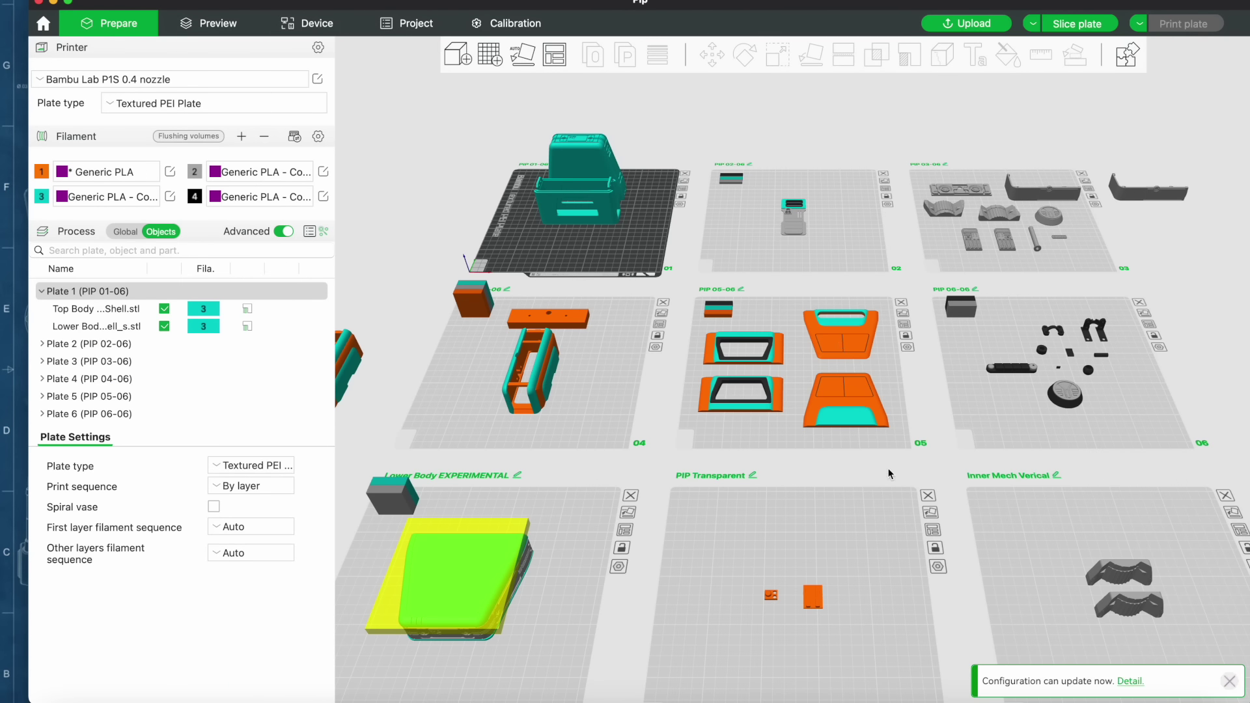
{"action": "right_click_drag", "start_coordinate": [630, 450], "coordinate": [644, 450]}
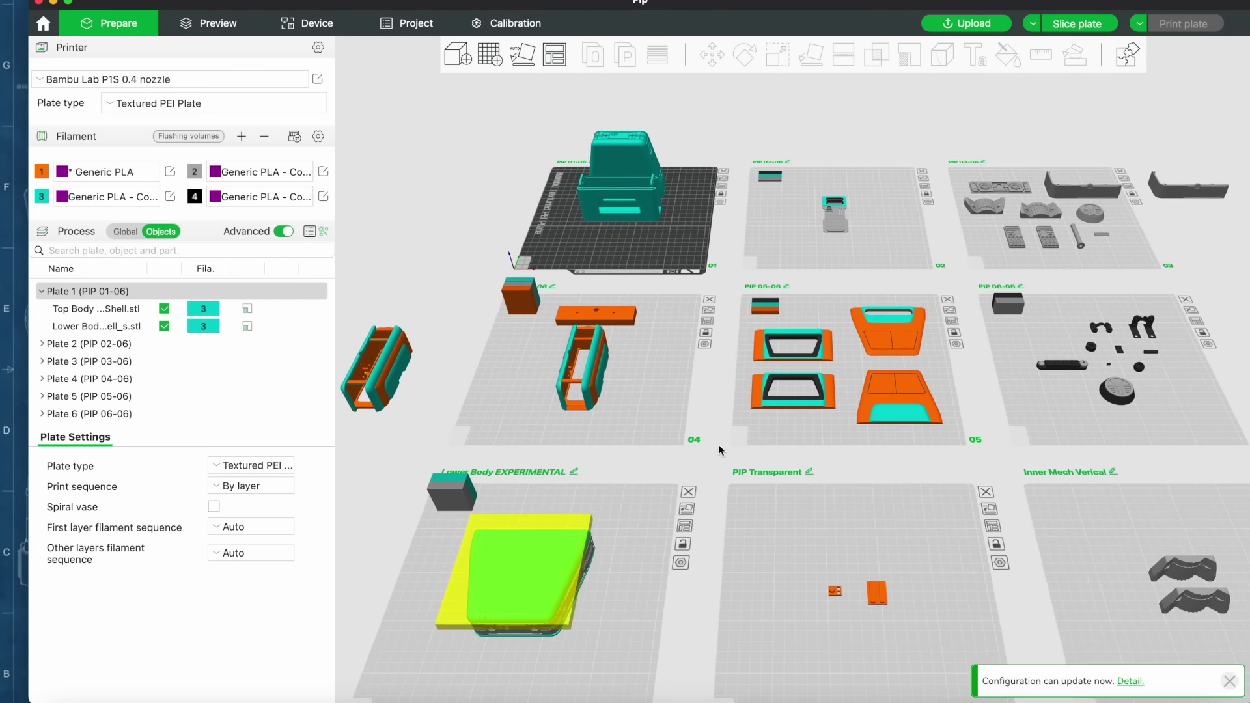
{"action": "middle_click_drag", "start_coordinate": [720, 450], "coordinate": [829, 445]}
{"action": "scroll", "coordinate": [699, 427], "scroll_direction": "up", "scroll_amount": 8}
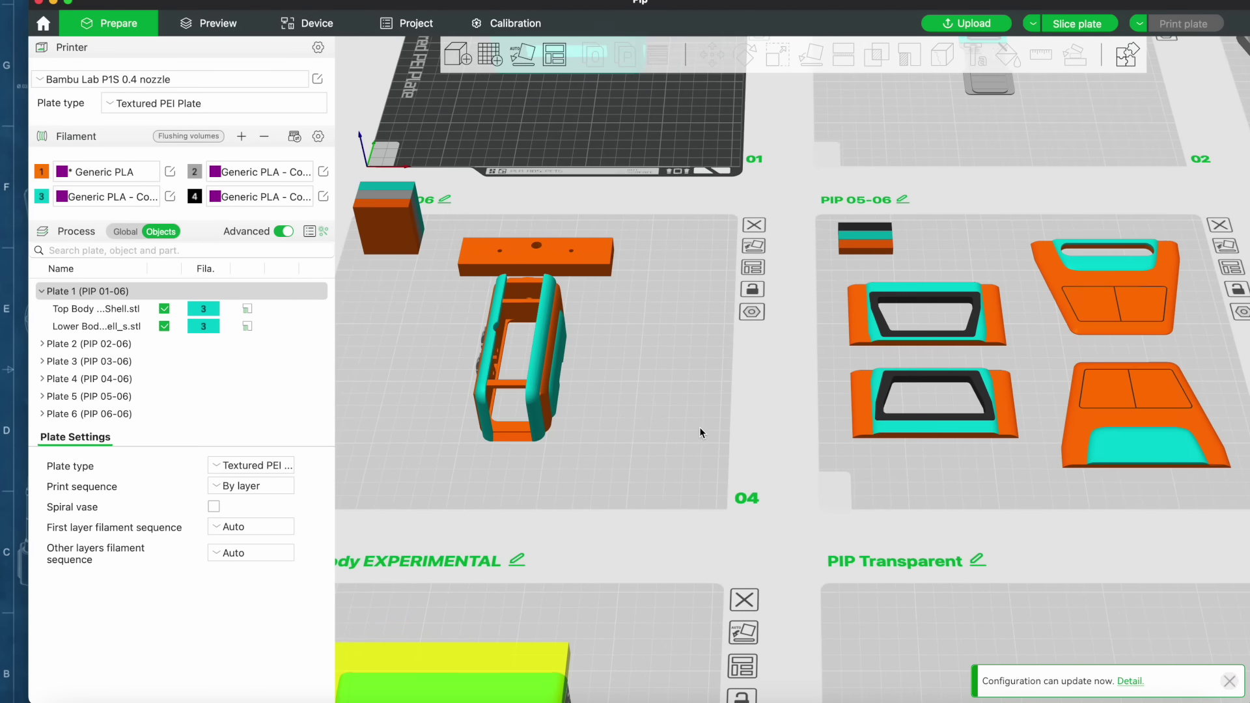
{"action": "left_click_drag", "start_coordinate": [639, 426], "coordinate": [656, 431]}
{"action": "middle_click_drag", "start_coordinate": [655, 425], "coordinate": [423, 611]}
{"action": "middle_click_drag", "start_coordinate": [765, 352], "coordinate": [786, 473]}
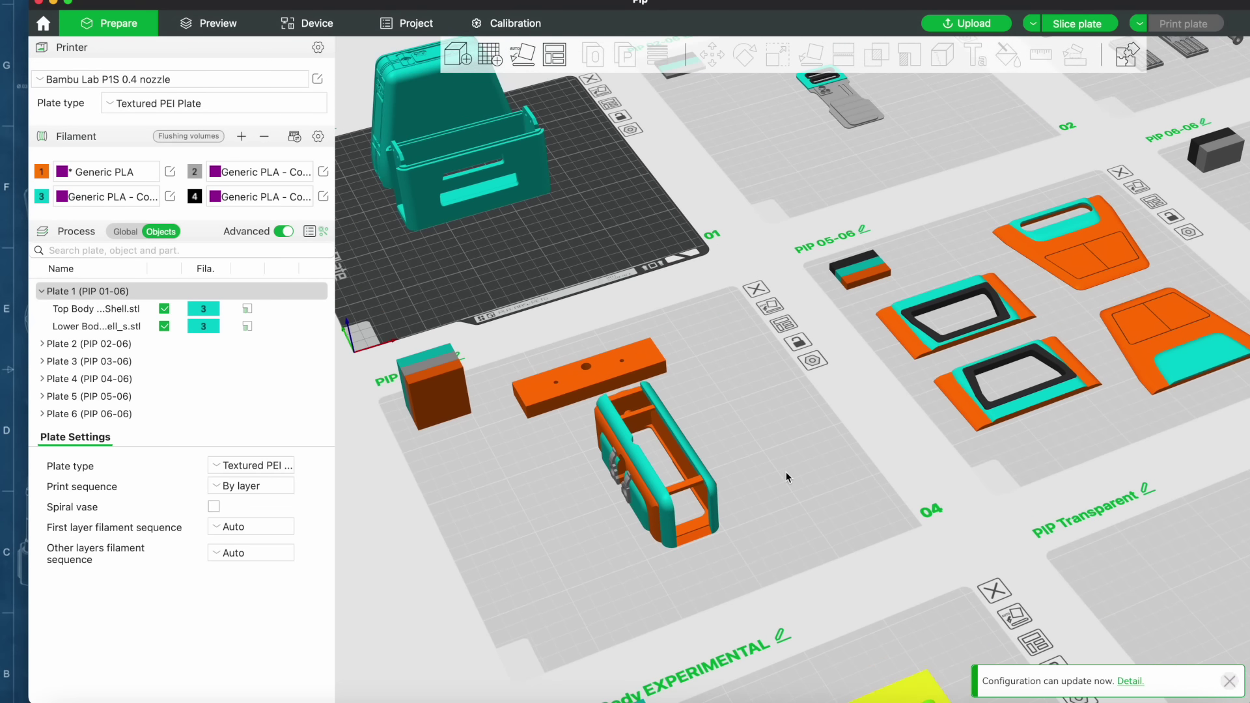
{"action": "scroll", "coordinate": [786, 476], "scroll_direction": "down", "scroll_amount": 4}
{"action": "middle_click_drag", "start_coordinate": [787, 471], "coordinate": [493, 420]}
{"action": "scroll", "coordinate": [494, 419], "scroll_direction": "down", "scroll_amount": 5}
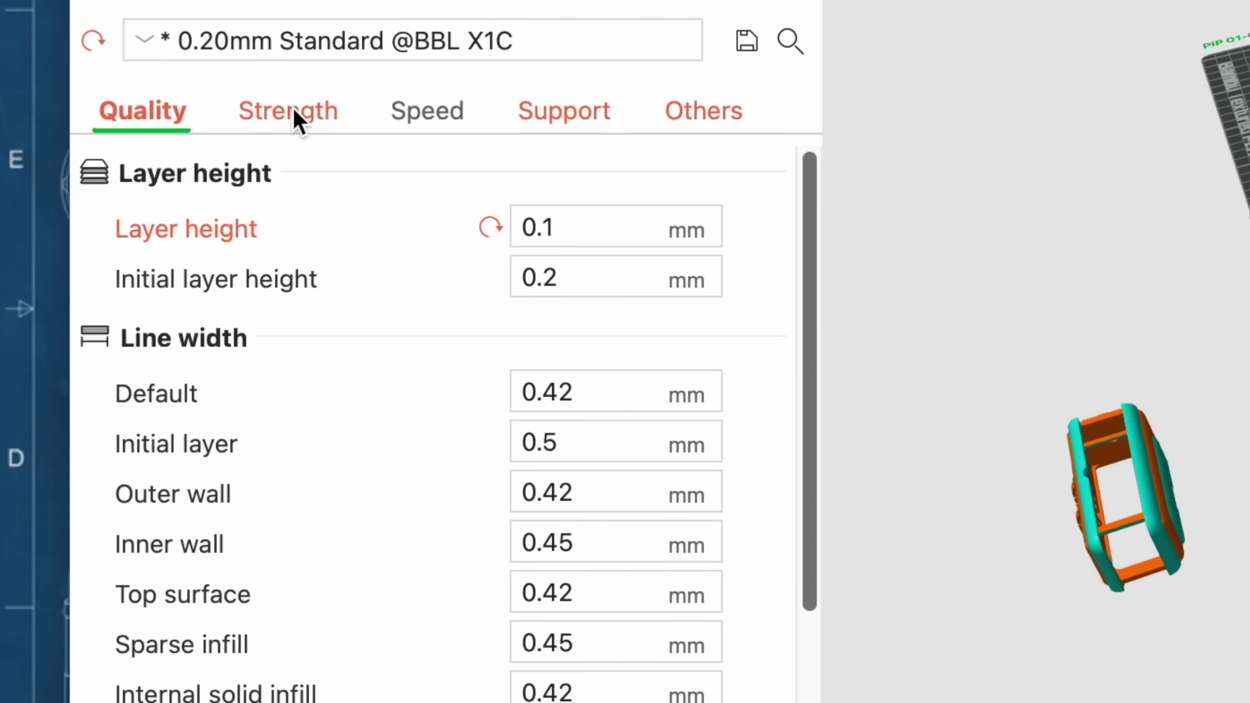
Review the Pip project's strength, speed, support and other process settings.
{"action": "left_click", "coordinate": [120, 277]}
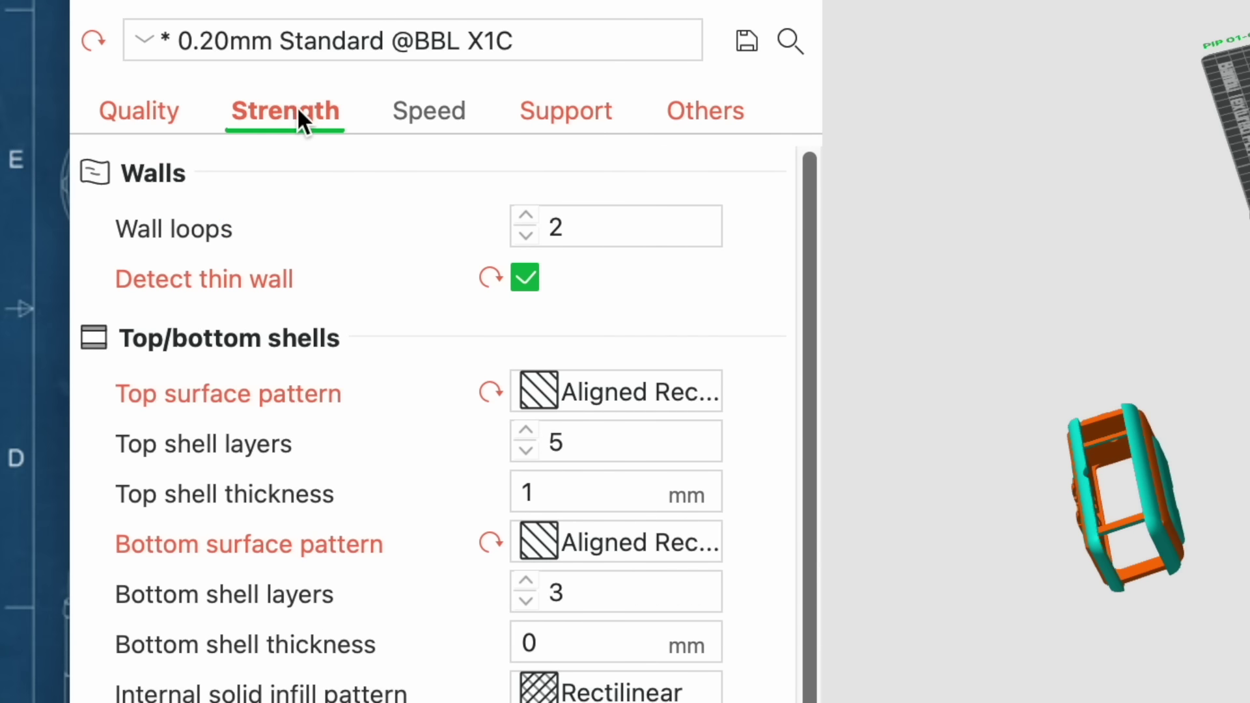
{"action": "left_click", "coordinate": [429, 110]}
{"action": "left_click", "coordinate": [543, 110]}
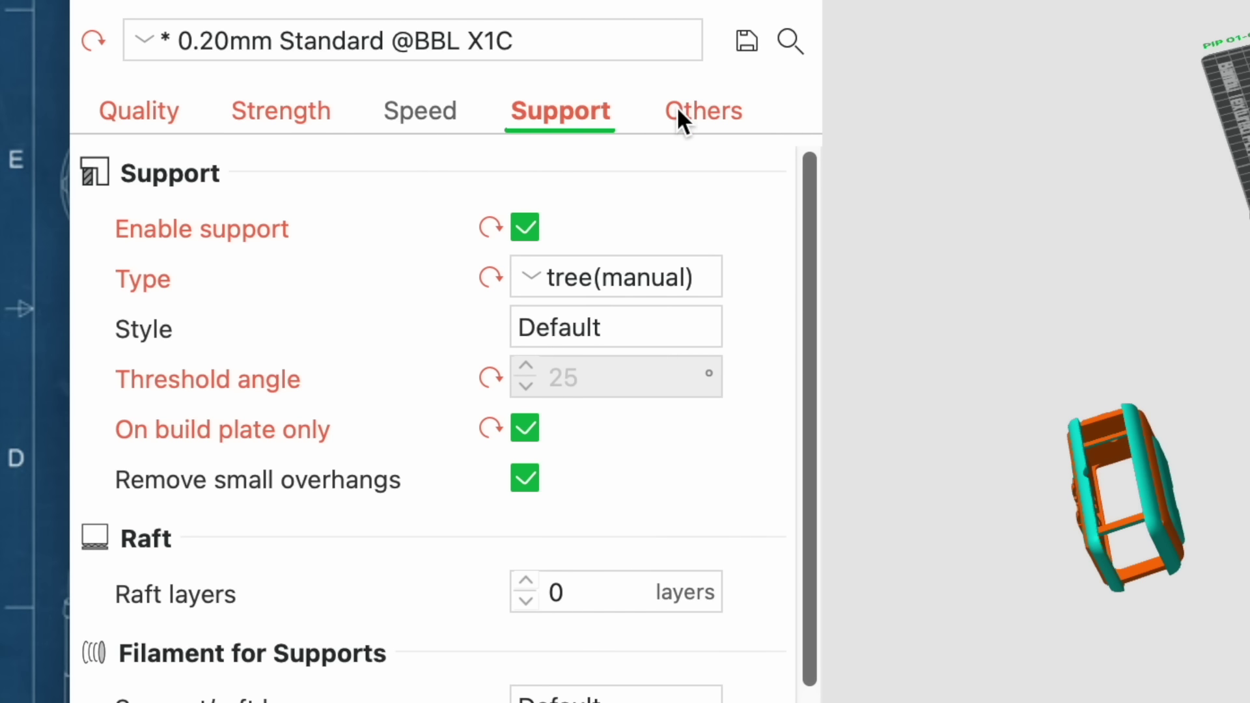
{"action": "left_click", "coordinate": [702, 112]}
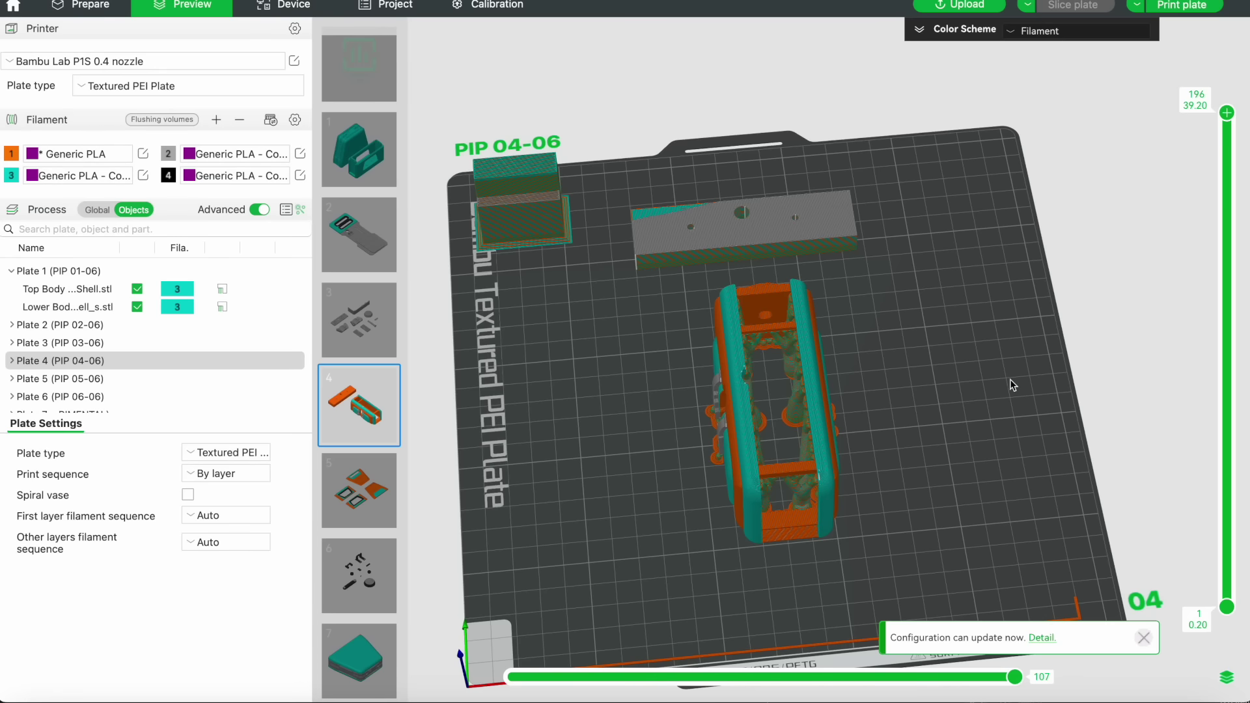
Inspect the sliced previews of plates 4 and 5 of the Pip project layer by layer.
{"action": "mouse_move", "coordinate": [1010, 379]}
{"action": "left_mouse_down"}
{"action": "mouse_move", "coordinate": [990, 403]}
{"action": "mouse_move", "coordinate": [1013, 382]}
{"action": "left_mouse_up"}
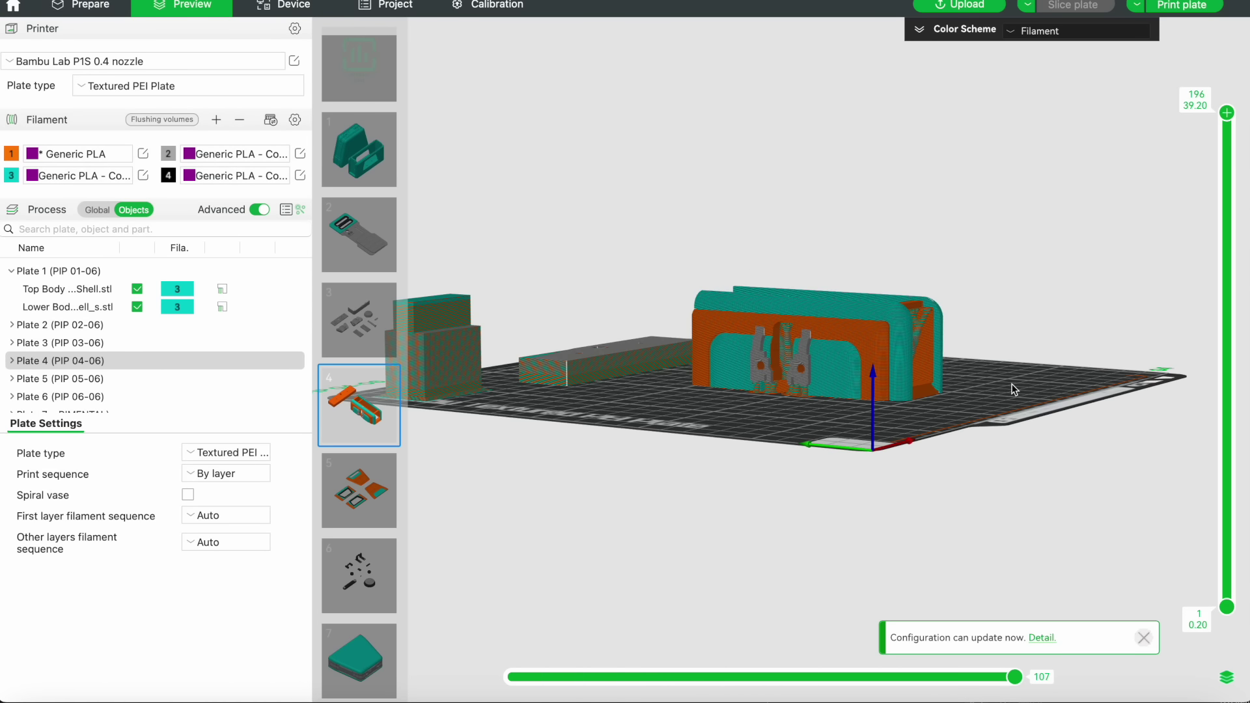
{"action": "left_click_drag", "start_coordinate": [1225, 593], "coordinate": [1229, 122]}
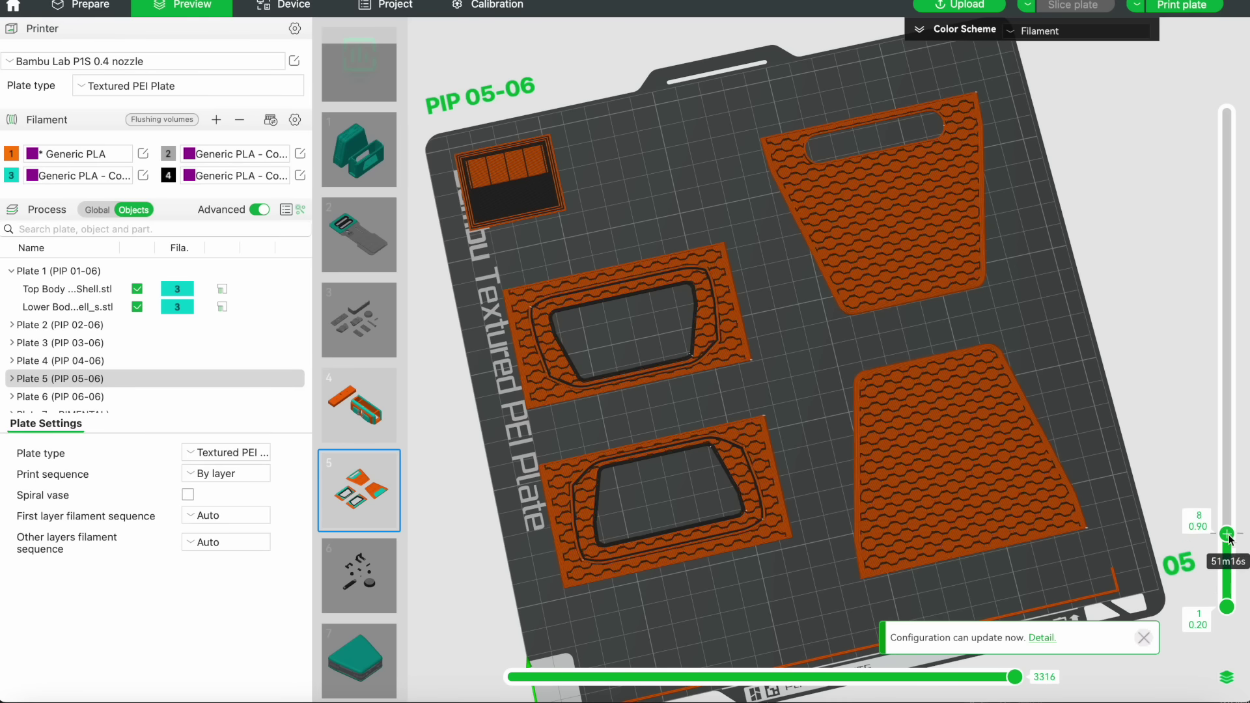
{"action": "left_click_drag", "start_coordinate": [1227, 557], "coordinate": [1227, 167]}
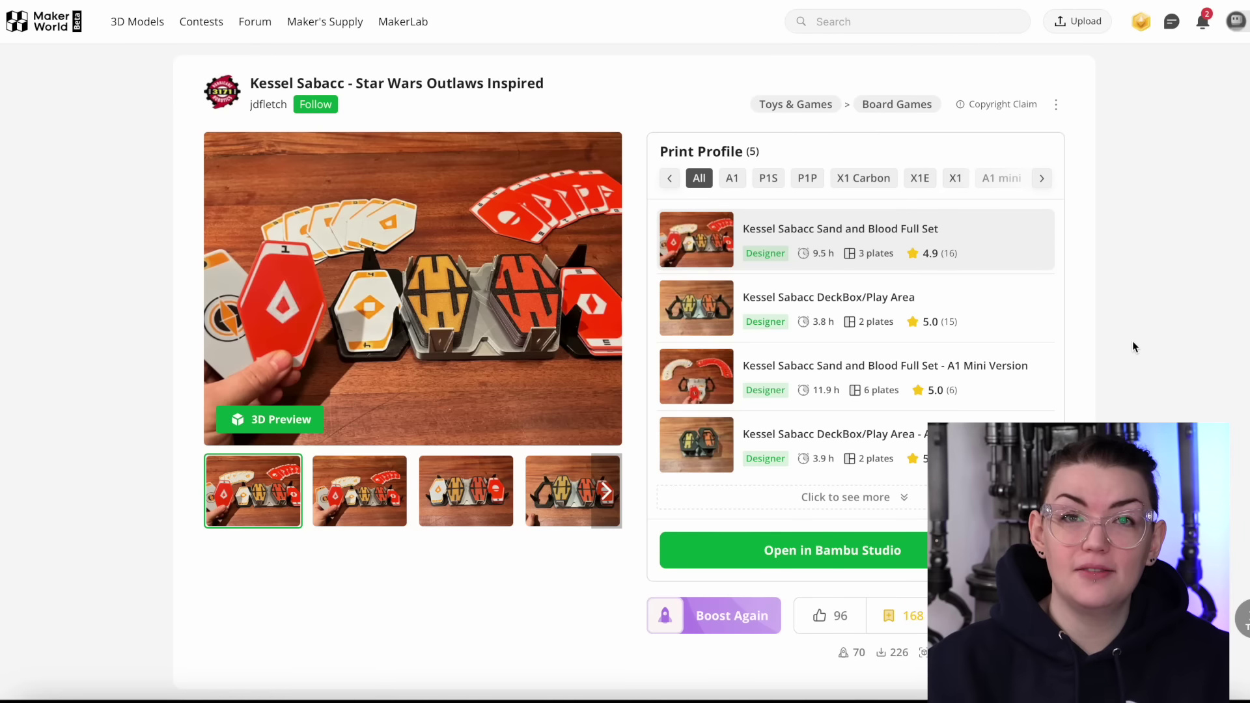
Switch to the Kessel Sabacc- Blood and Sand Full Set project in Bambu Studio.
{"action": "key", "text": "ctrl+Up"}
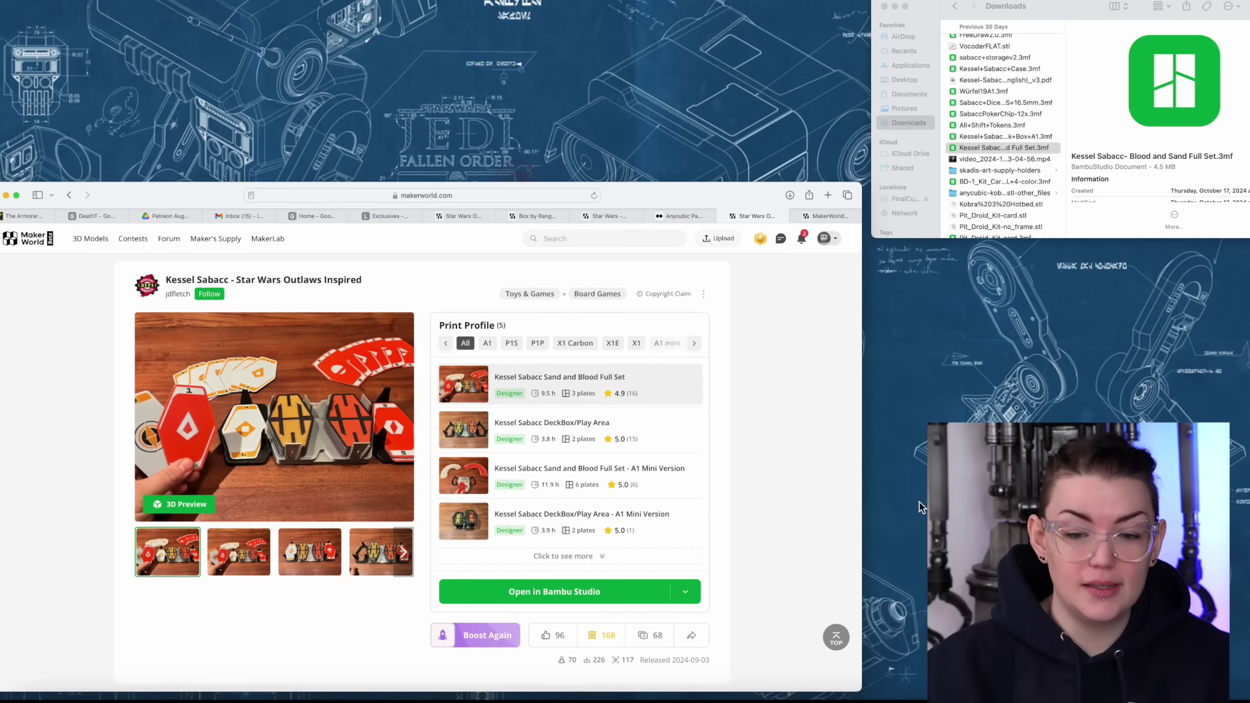
{"action": "left_click", "coordinate": [1027, 255]}
{"action": "key", "text": "ctrl+Up"}
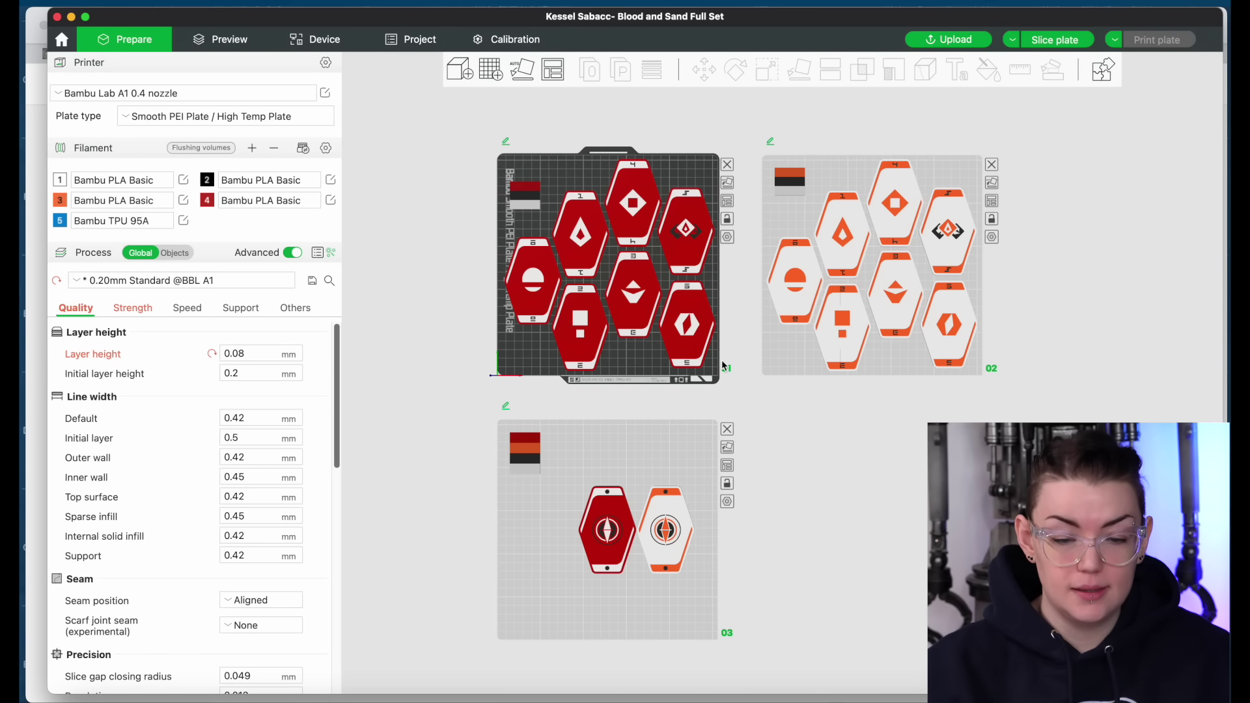
Slice the first plate with the red Sabacc cards.
{"action": "scroll", "coordinate": [664, 345], "scroll_direction": "up", "scroll_amount": 4}
{"action": "right_click_drag", "start_coordinate": [650, 341], "coordinate": [787, 457]}
{"action": "right_click_drag", "start_coordinate": [887, 497], "coordinate": [643, 443]}
{"action": "middle_click_drag", "start_coordinate": [643, 443], "coordinate": [958, 189]}
{"action": "right_click_drag", "start_coordinate": [919, 247], "coordinate": [921, 348]}
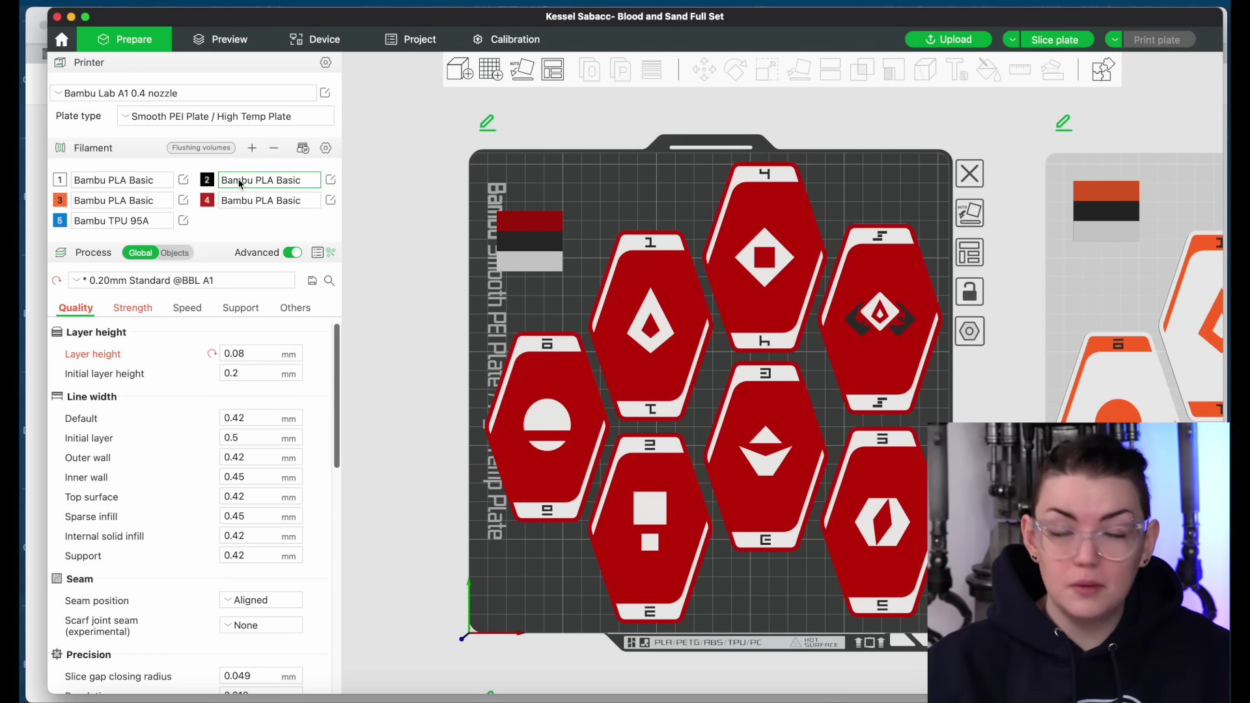
{"action": "left_click", "coordinate": [1058, 39]}
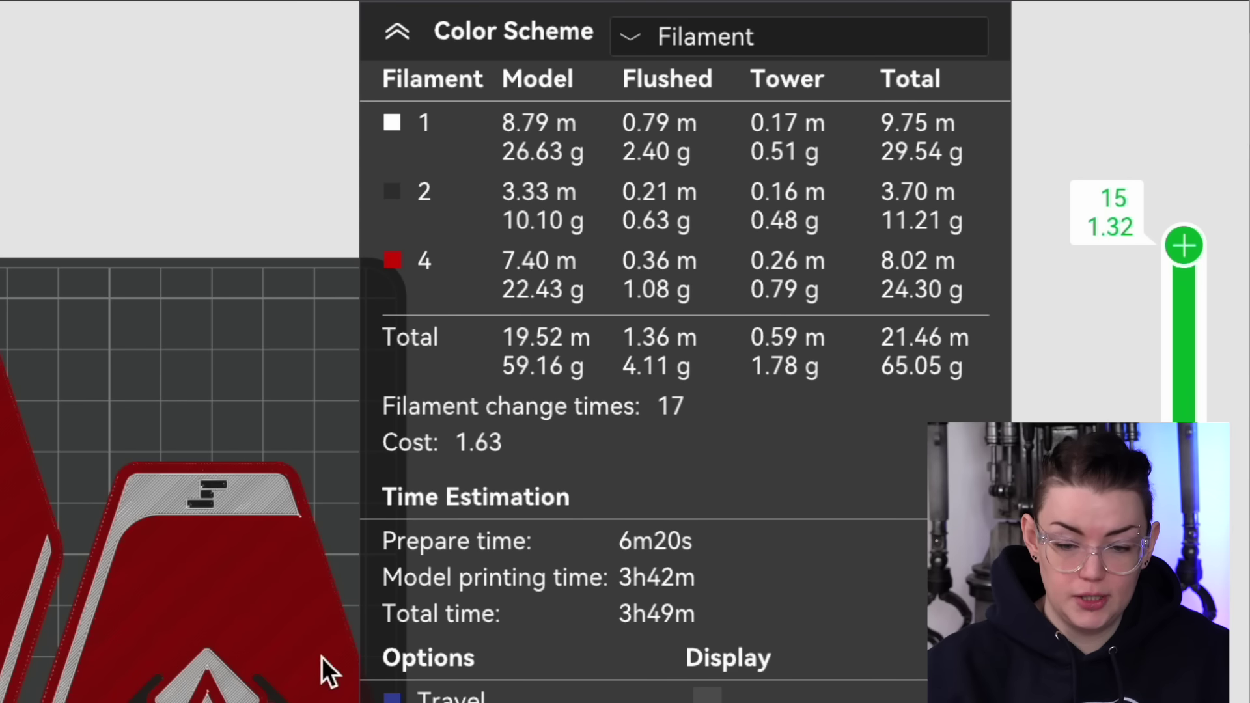
Bring up the print job setup for the sliced card plate and open the AMS slot mapping of the red PLA.
{"action": "right_click_drag", "start_coordinate": [320, 655], "coordinate": [235, 542]}
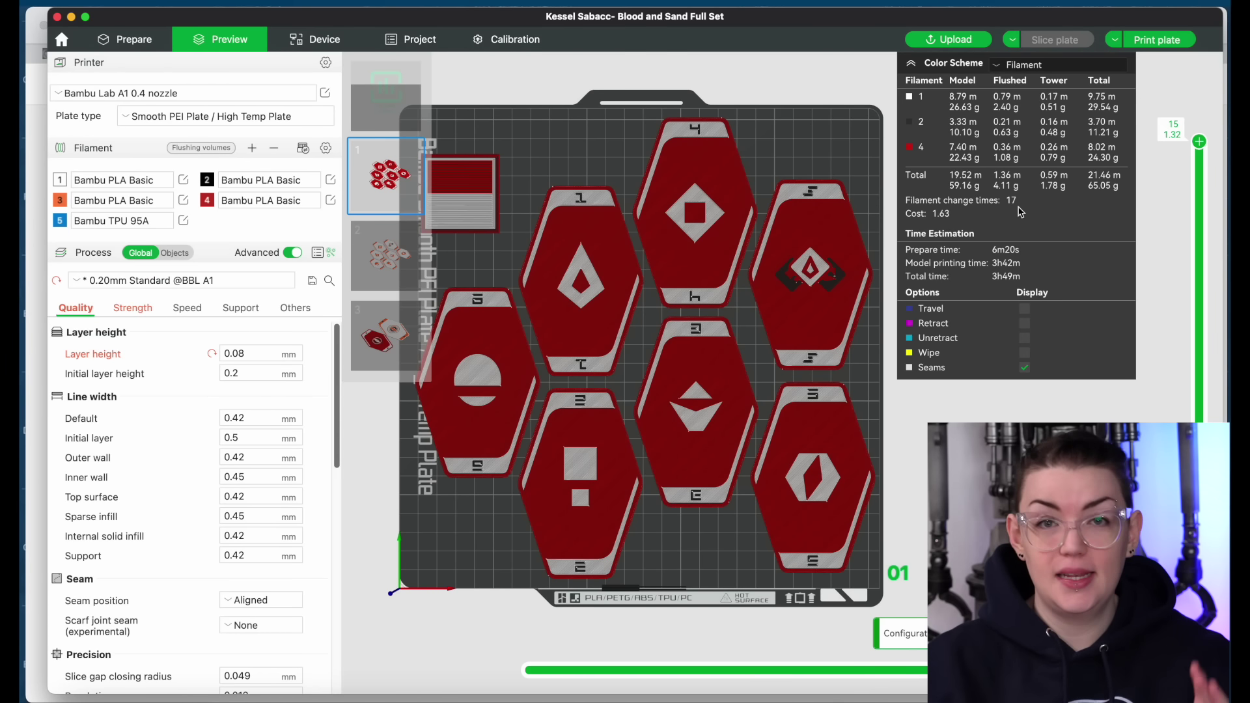
{"action": "right_click_drag", "start_coordinate": [666, 187], "coordinate": [712, 209]}
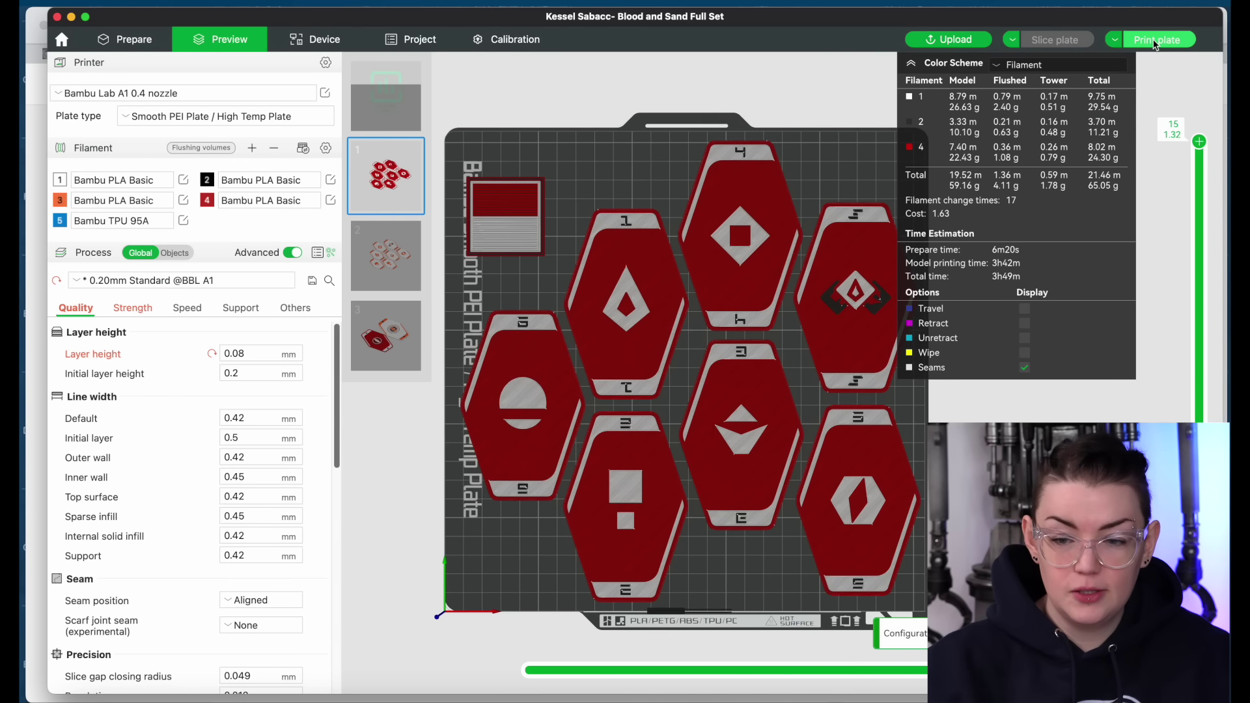
{"action": "left_click", "coordinate": [1156, 43]}
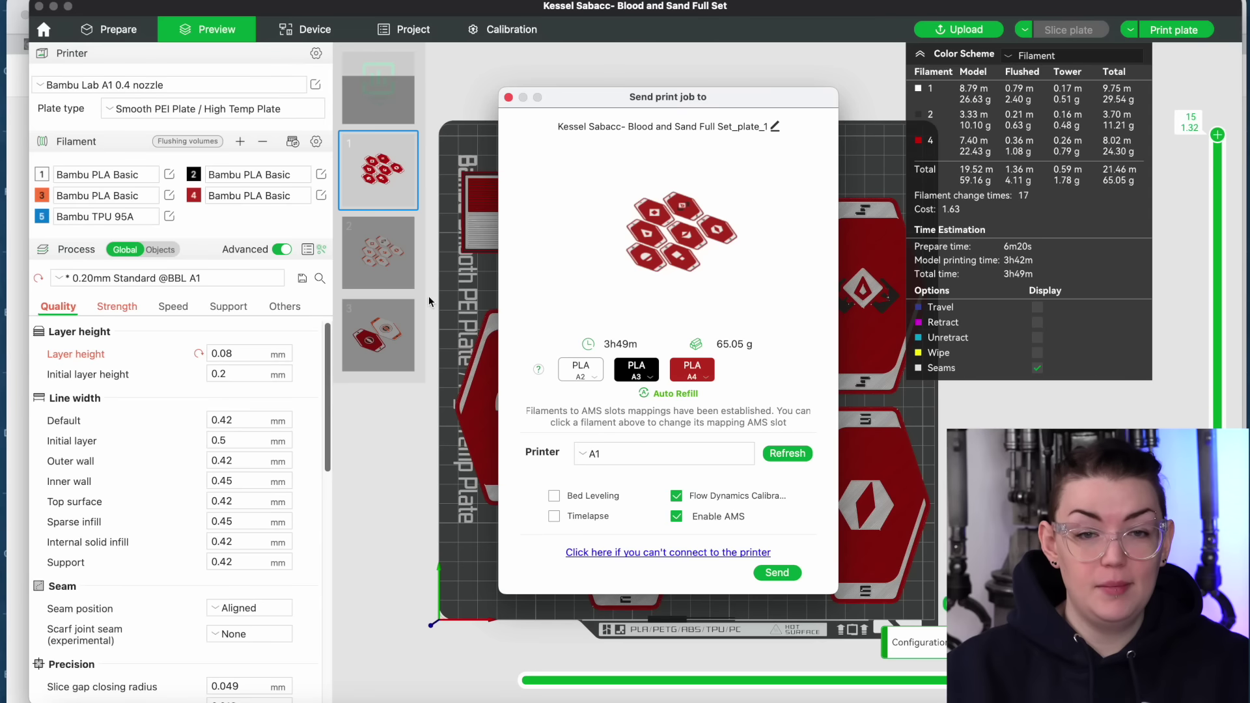
{"action": "mouse_move", "coordinate": [609, 360]}
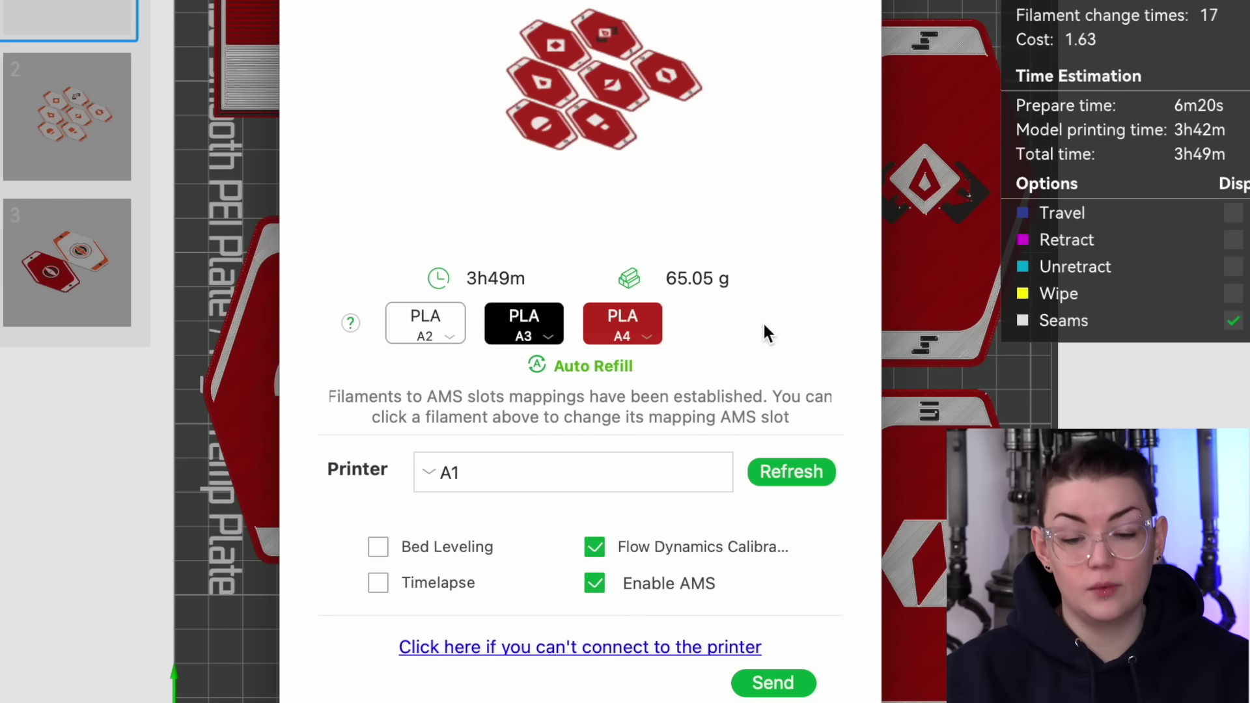
{"action": "left_click", "coordinate": [635, 340]}
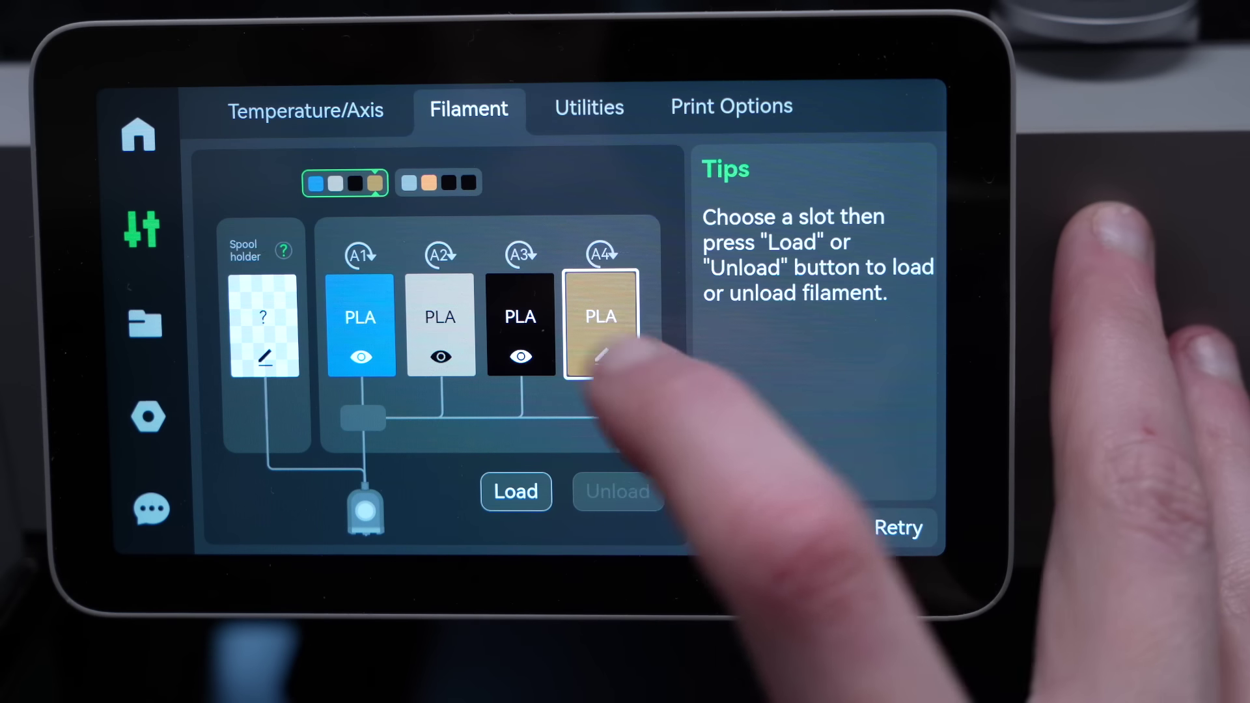
On the printer's touchscreen, set the filament in AMS slot A4 to Generic PLA Silk.
{"action": "left_click", "coordinate": [601, 355]}
{"action": "left_click", "coordinate": [503, 200]}
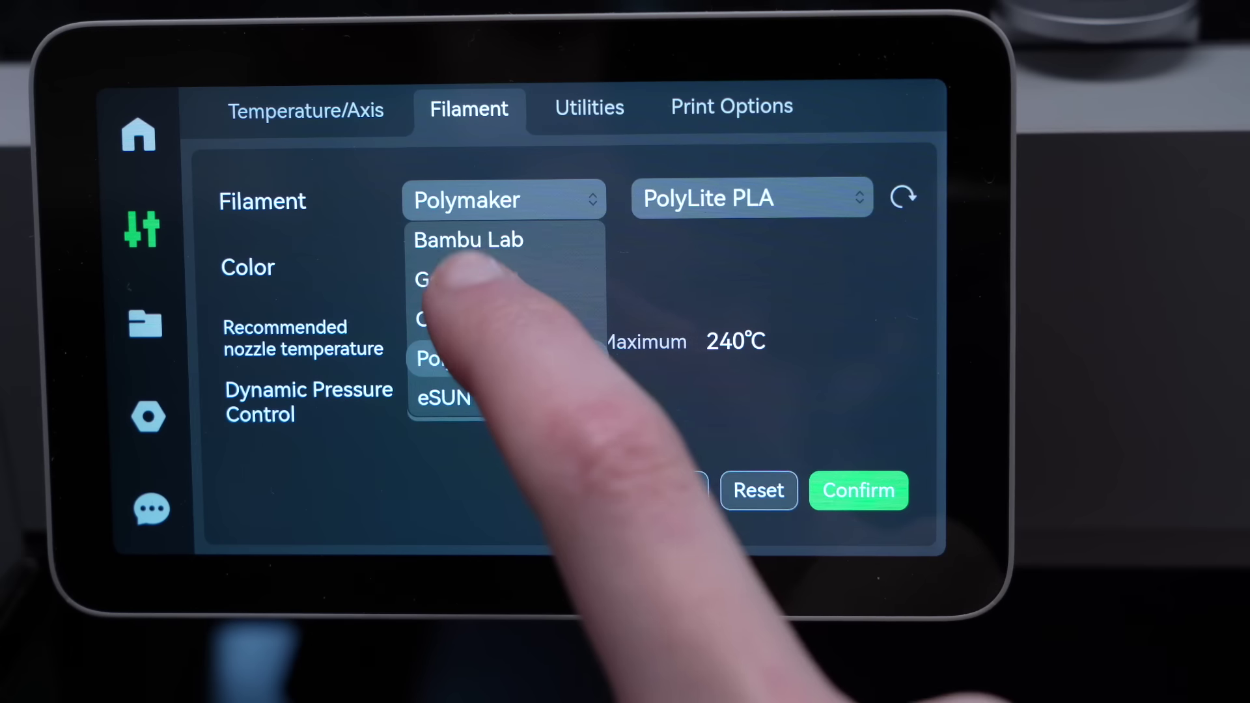
{"action": "left_click", "coordinate": [469, 280]}
{"action": "left_click", "coordinate": [717, 198]}
{"action": "scroll", "coordinate": [837, 293], "scroll_direction": "down", "scroll_amount": 5}
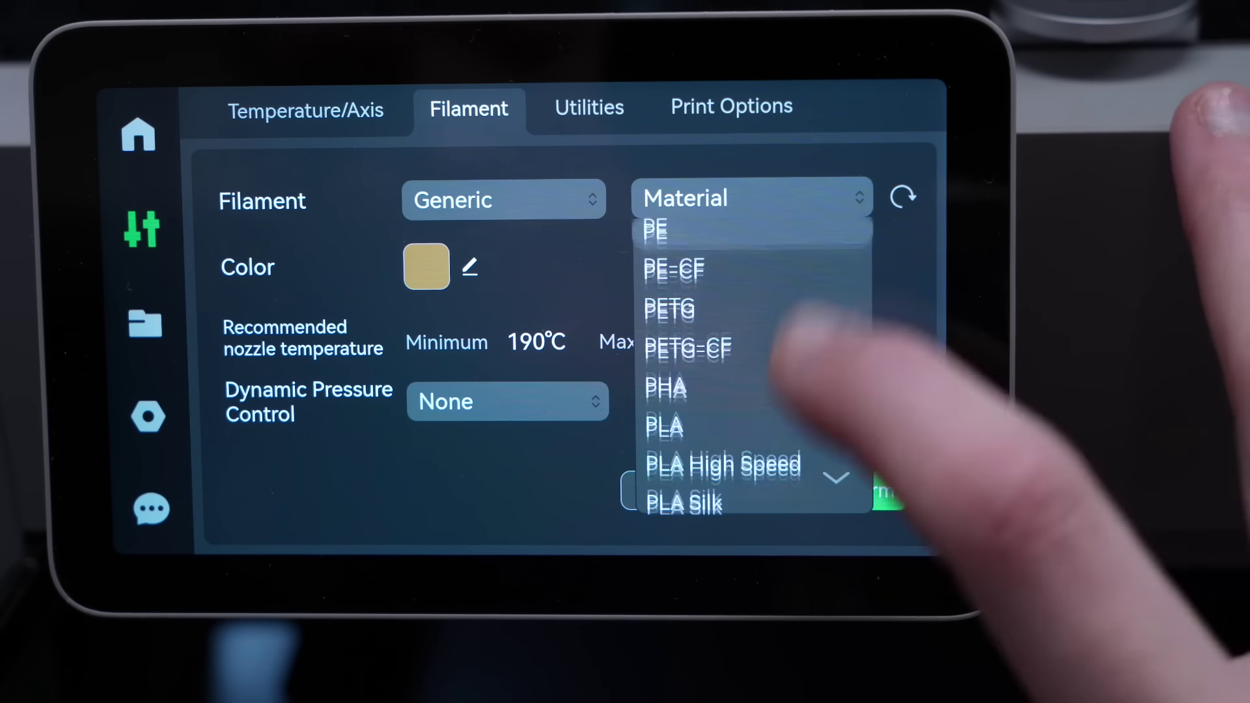
{"action": "scroll", "coordinate": [814, 299], "scroll_direction": "down", "scroll_amount": 3}
{"action": "left_click", "coordinate": [748, 287]}
Set slot A4's filament colour to the light blue from the AMS colours and confirm the slot settings.
{"action": "left_click", "coordinate": [427, 266]}
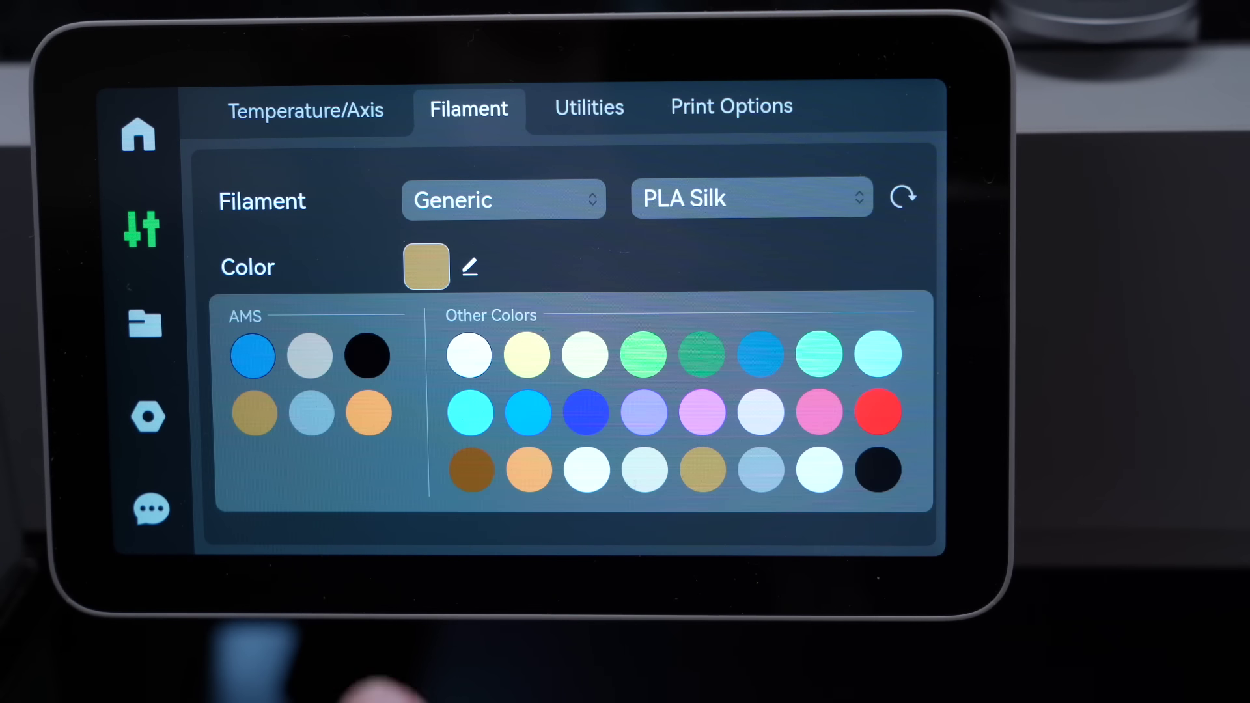
{"action": "left_click", "coordinate": [311, 413]}
{"action": "left_click", "coordinate": [859, 491]}
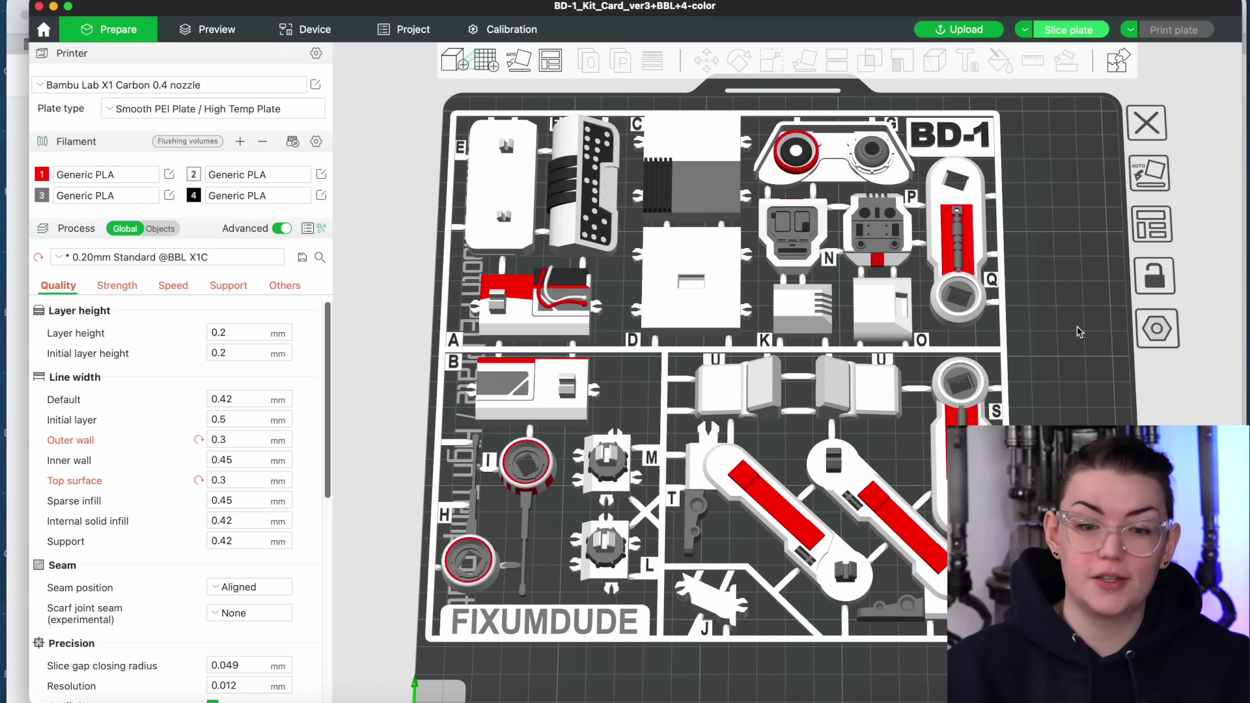
Change filament 1's colour to blue so the red areas of the BD-1 kit card are recoloured.
{"action": "scroll", "coordinate": [1077, 326], "scroll_direction": "down", "scroll_amount": 3}
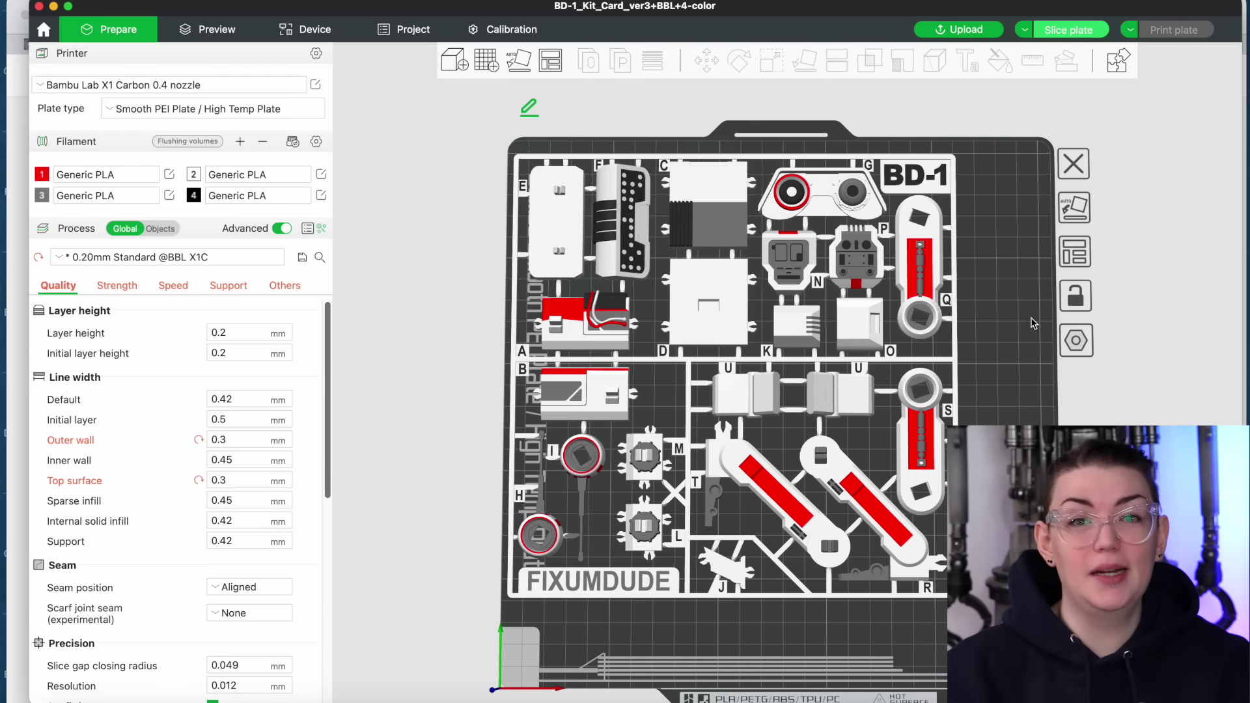
{"action": "left_click_drag", "start_coordinate": [1034, 323], "coordinate": [1015, 357]}
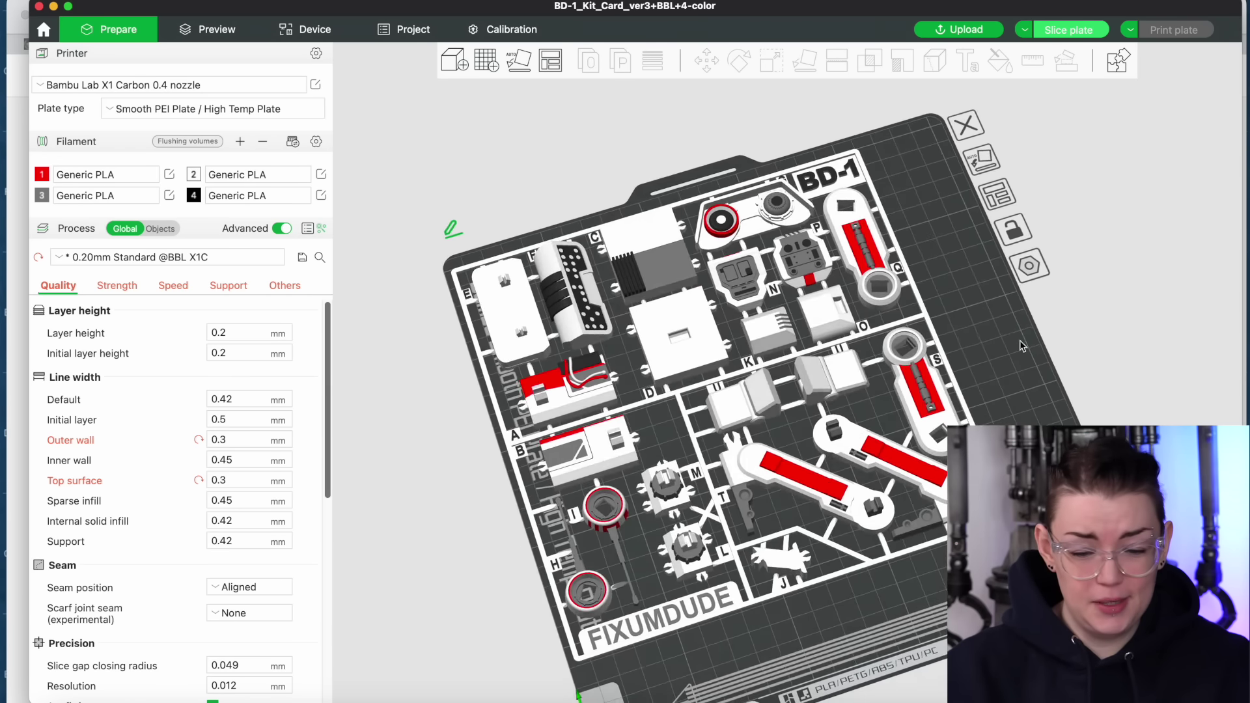
{"action": "key", "text": "1"}
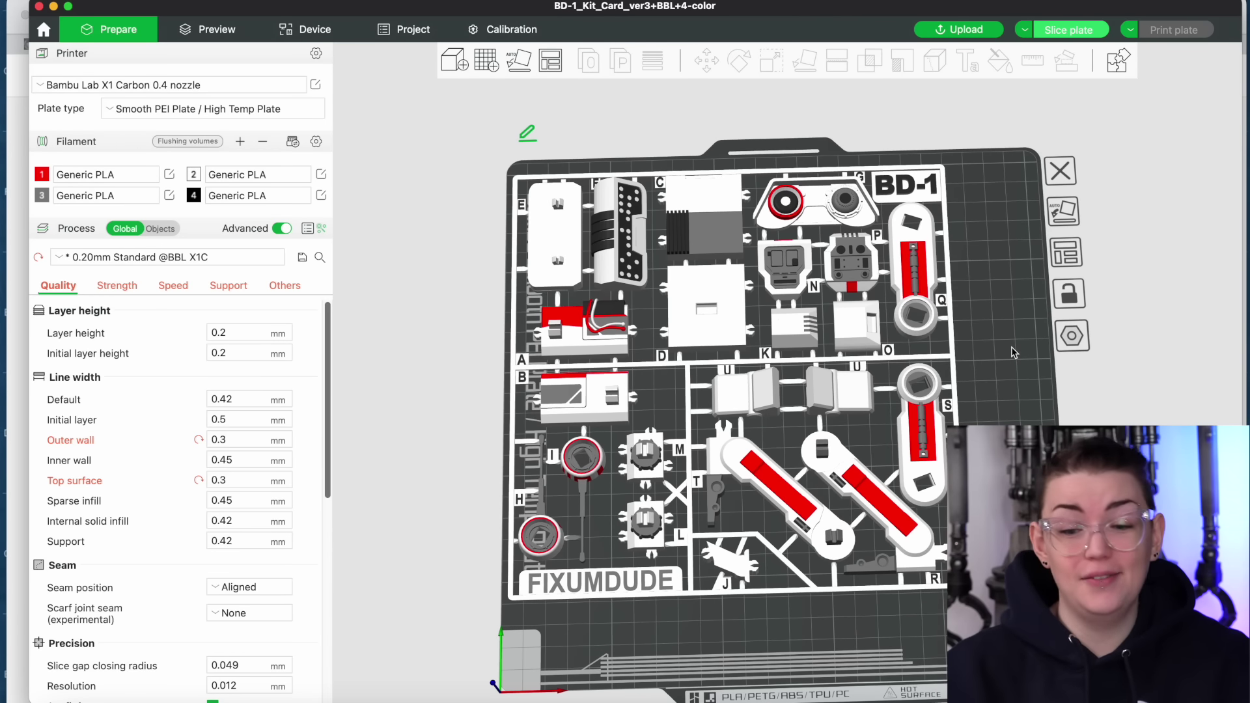
{"action": "left_click_drag", "start_coordinate": [1012, 349], "coordinate": [1012, 361]}
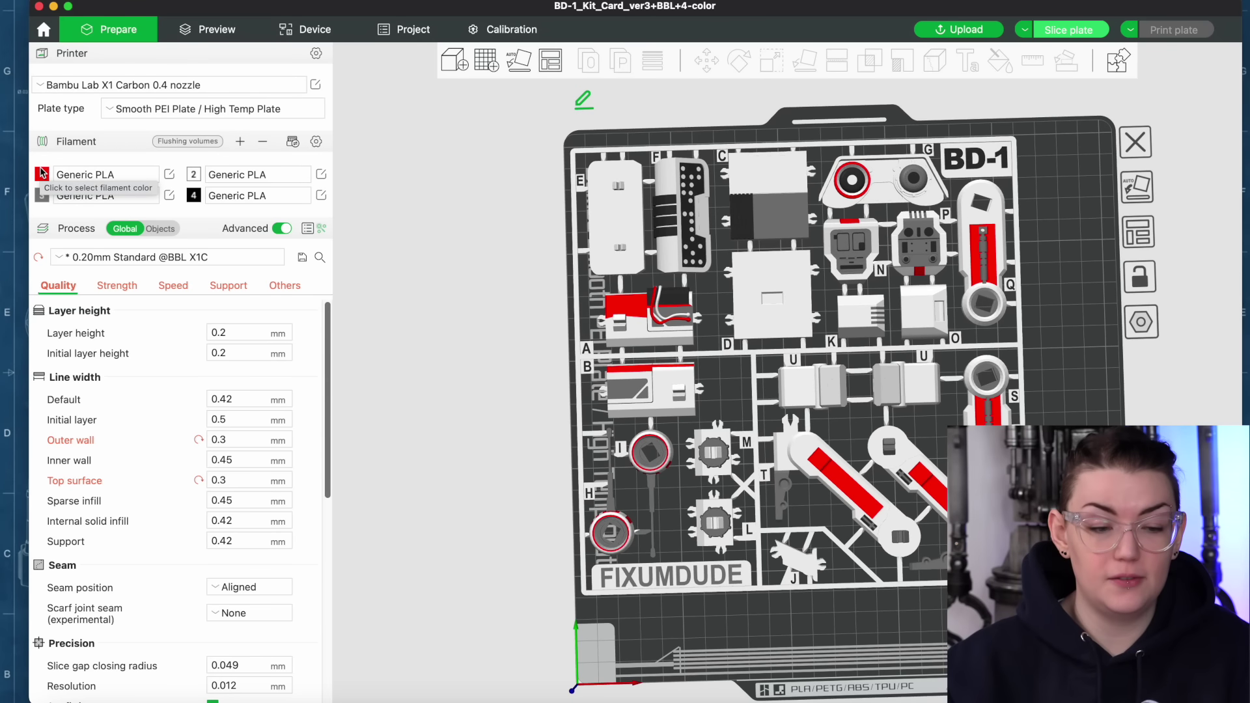
{"action": "left_click", "coordinate": [42, 174]}
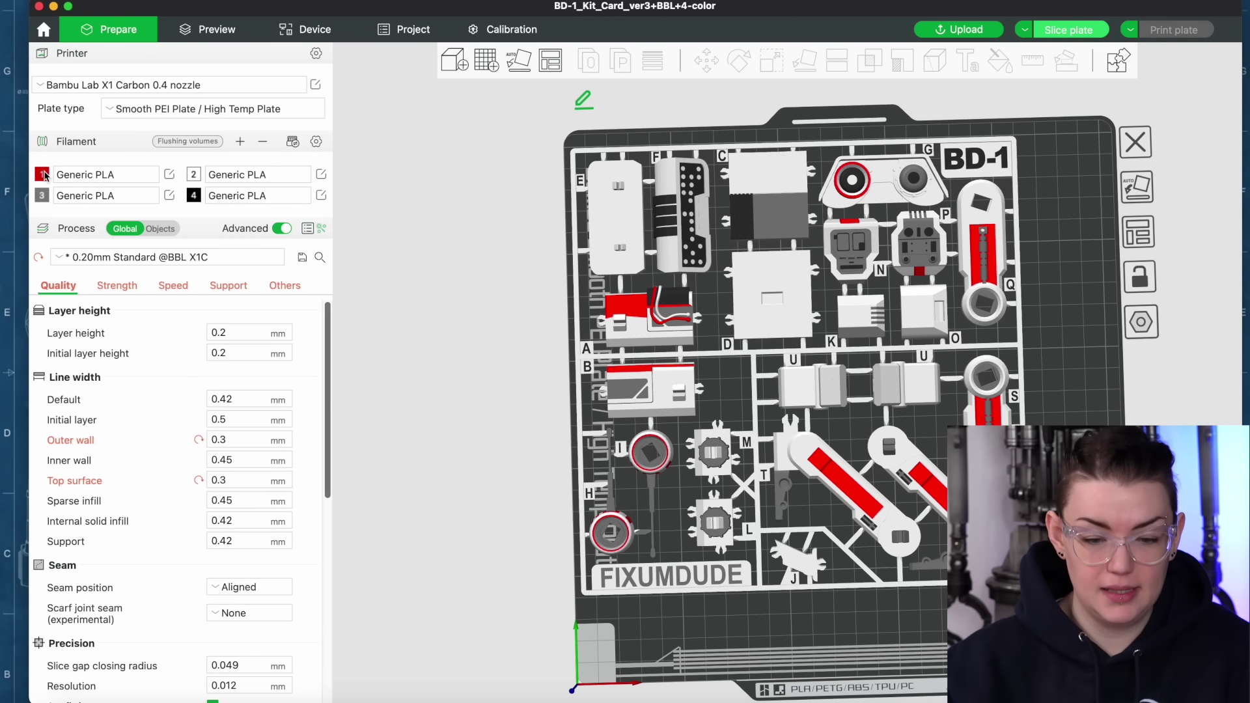
{"action": "left_click", "coordinate": [621, 241]}
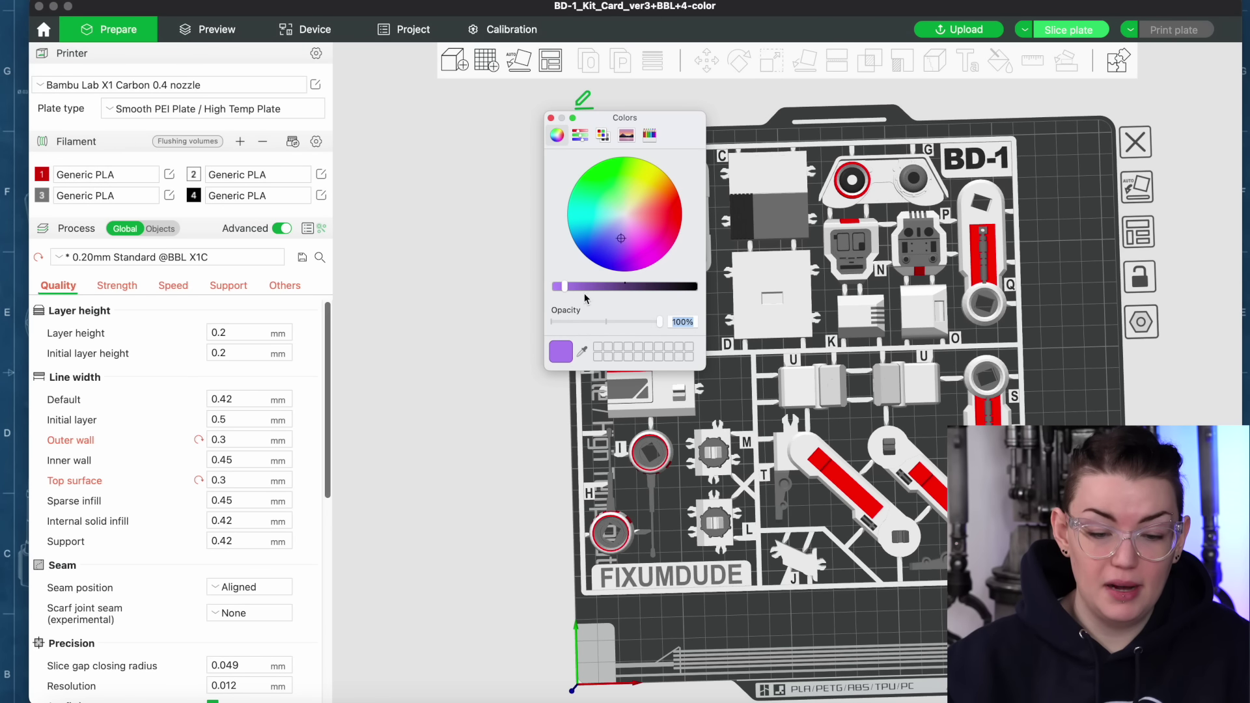
{"action": "left_click", "coordinate": [597, 249]}
{"action": "left_click", "coordinate": [553, 119]}
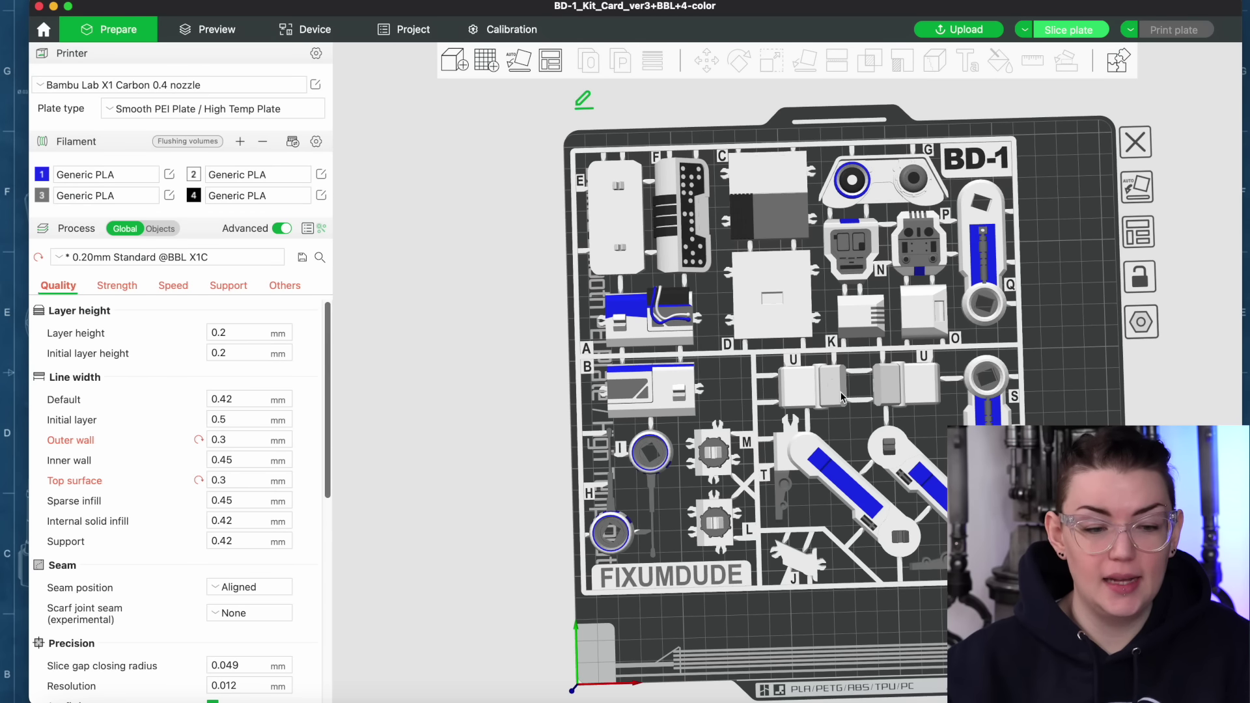
Resync the project's whole filament list with the filaments loaded in the AMS.
{"action": "left_click", "coordinate": [293, 143]}
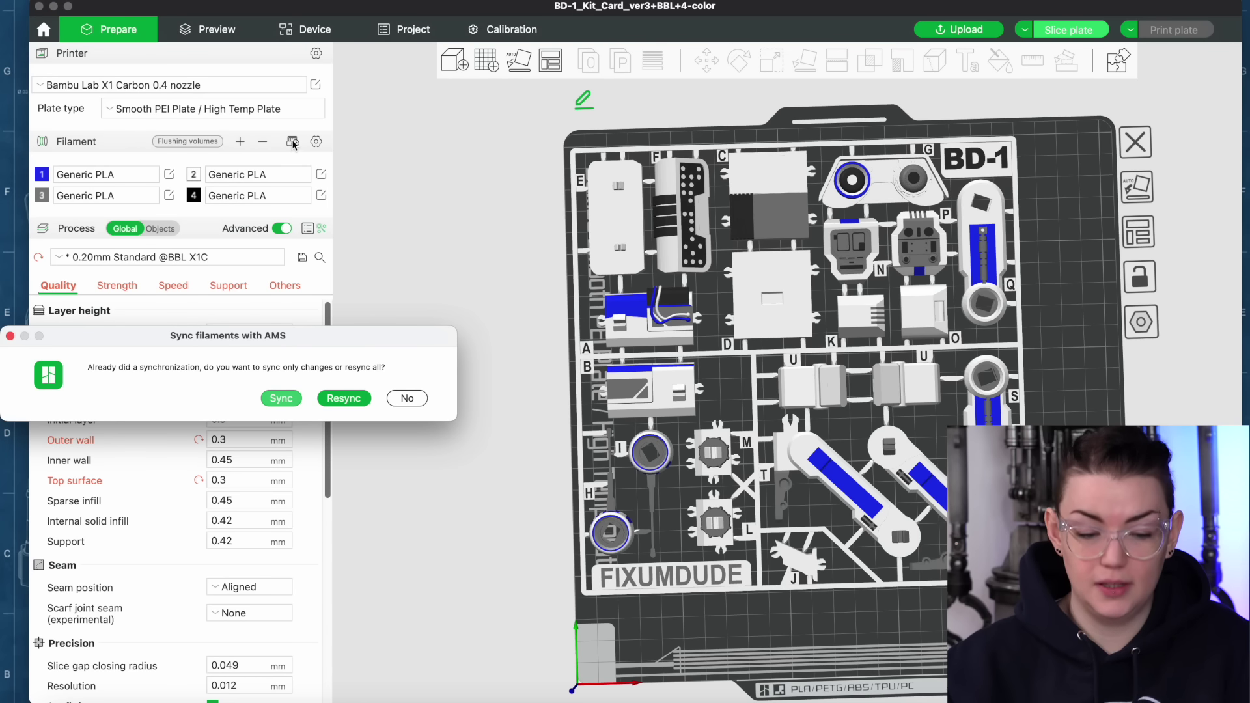
{"action": "left_click", "coordinate": [346, 398]}
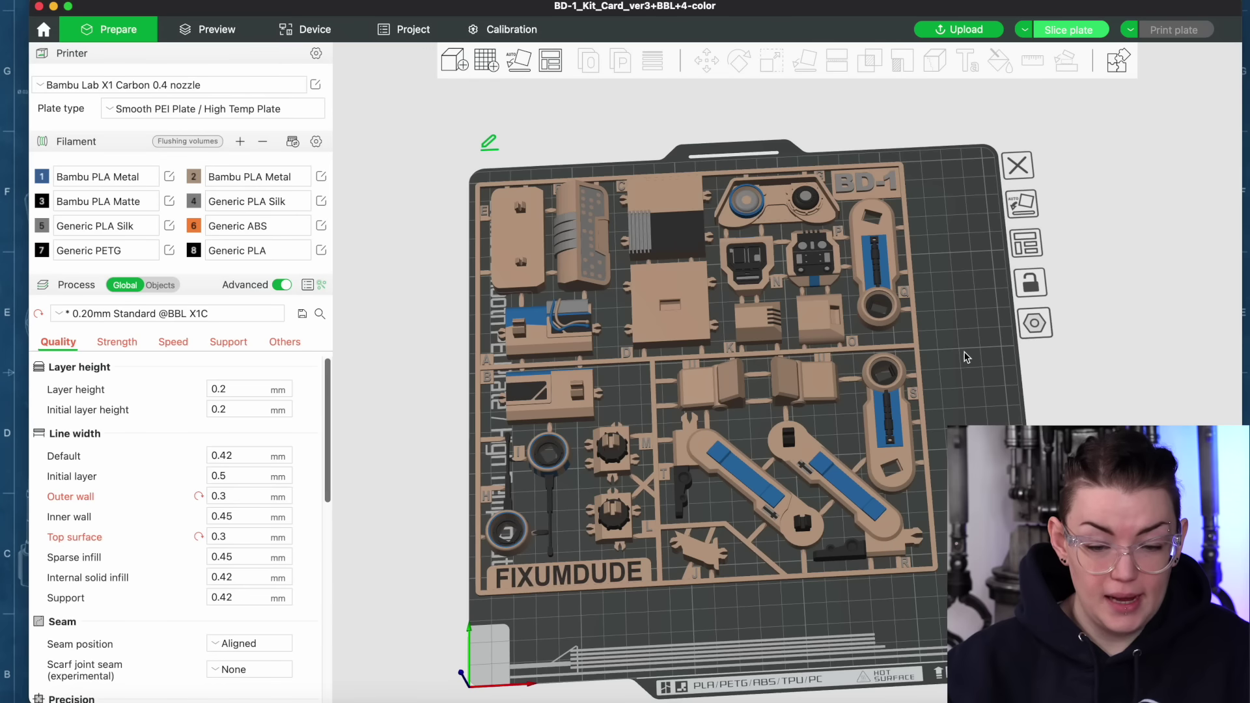
{"action": "left_click_drag", "start_coordinate": [966, 357], "coordinate": [963, 361]}
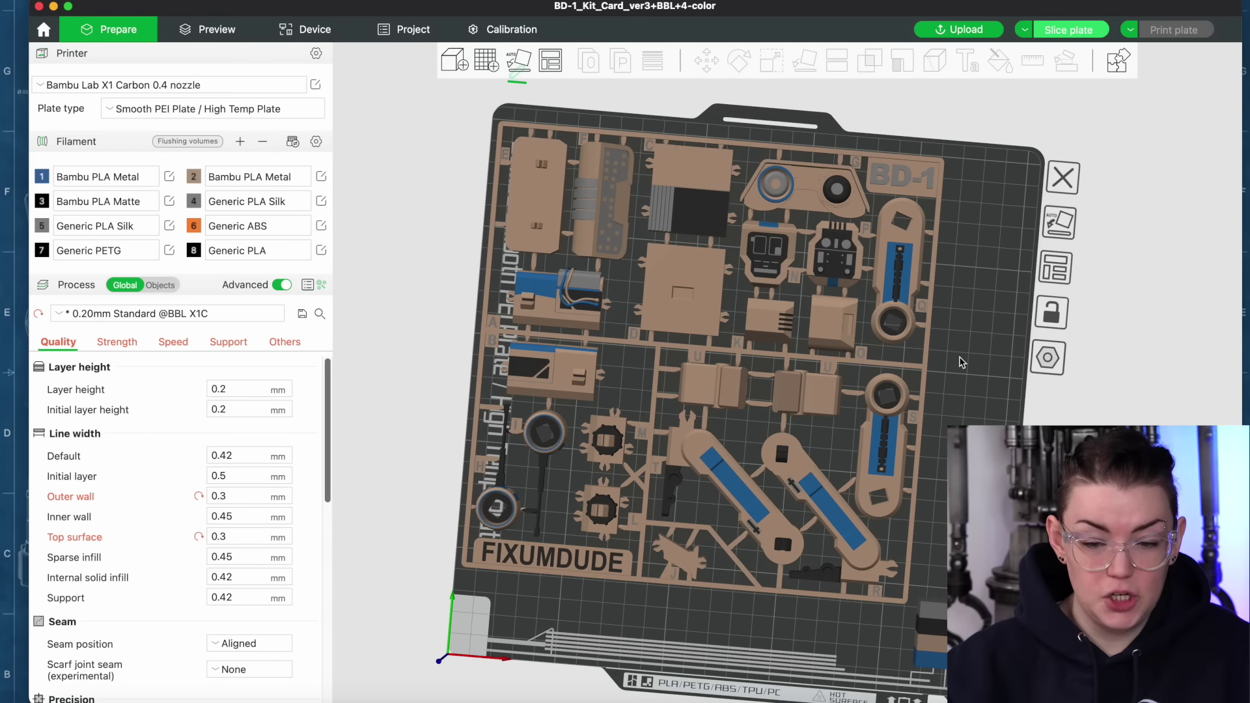
{"action": "right_click_drag", "start_coordinate": [963, 361], "coordinate": [1015, 368]}
{"action": "left_click_drag", "start_coordinate": [1015, 369], "coordinate": [1018, 369]}
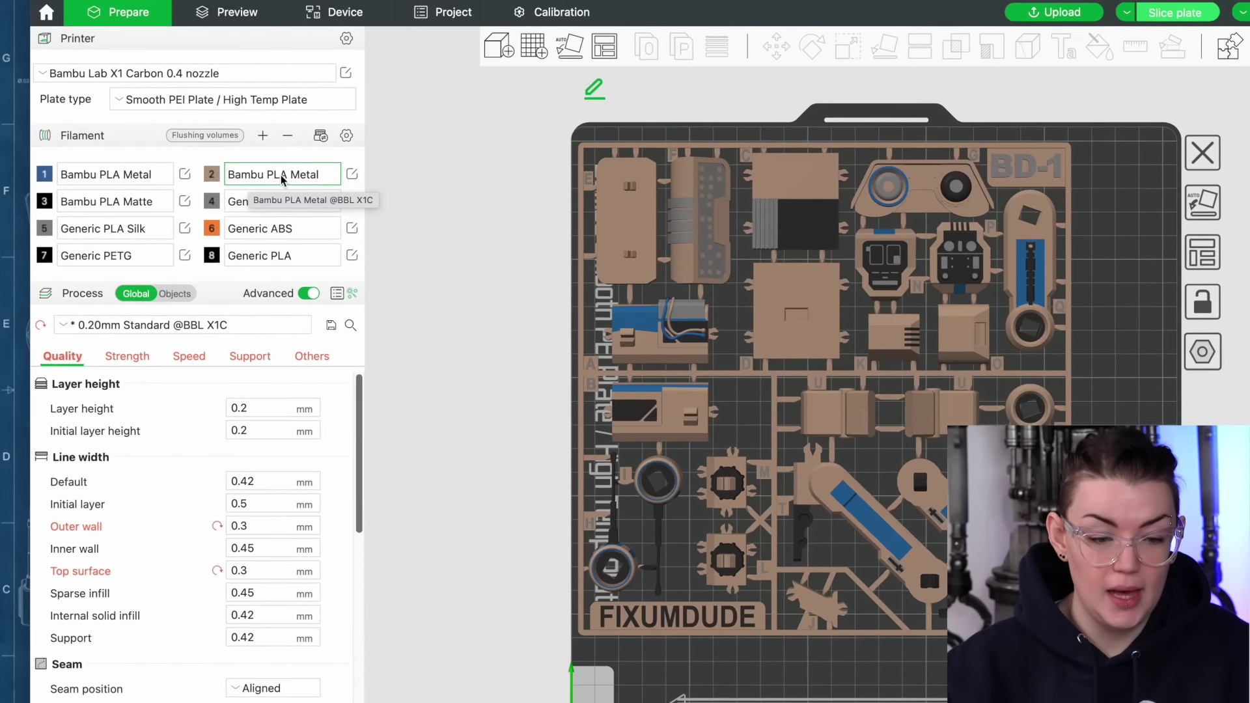
Assign AMS slot A1's blue Bambu PLA Metal to filament 2 and slot A2's brown Bambu PLA Metal to filament 1.
{"action": "left_click", "coordinate": [266, 178]}
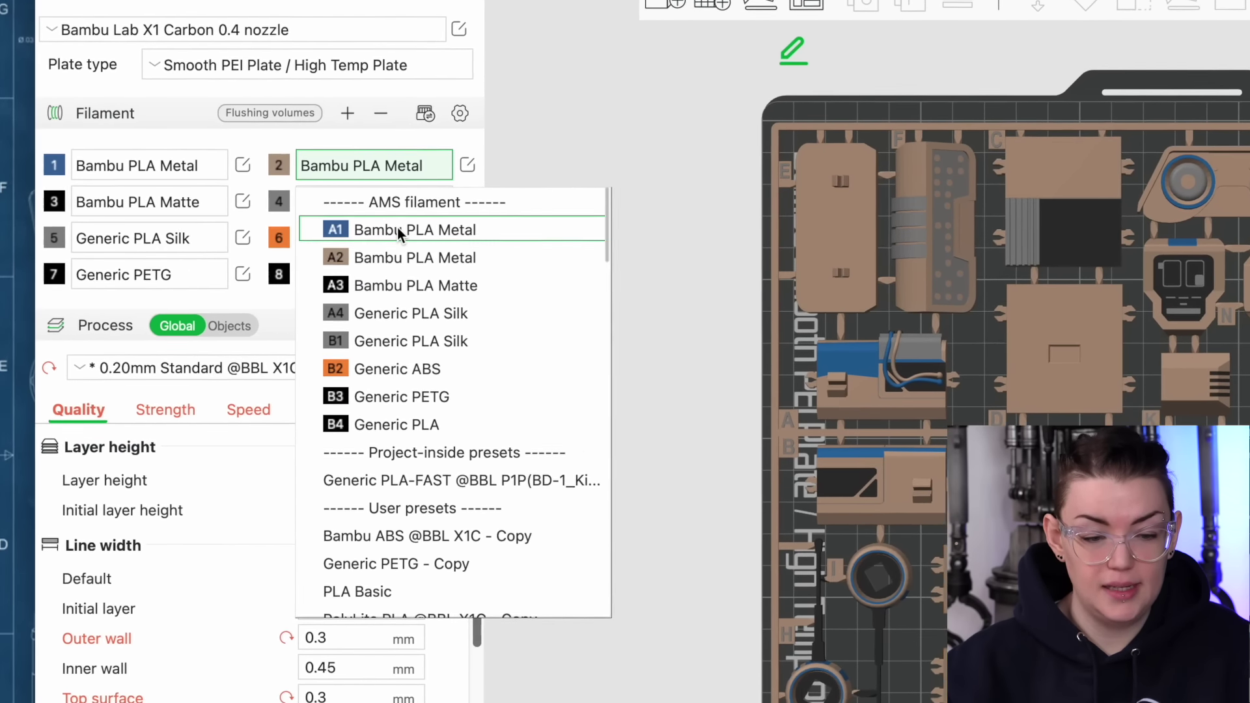
{"action": "left_click", "coordinate": [401, 229]}
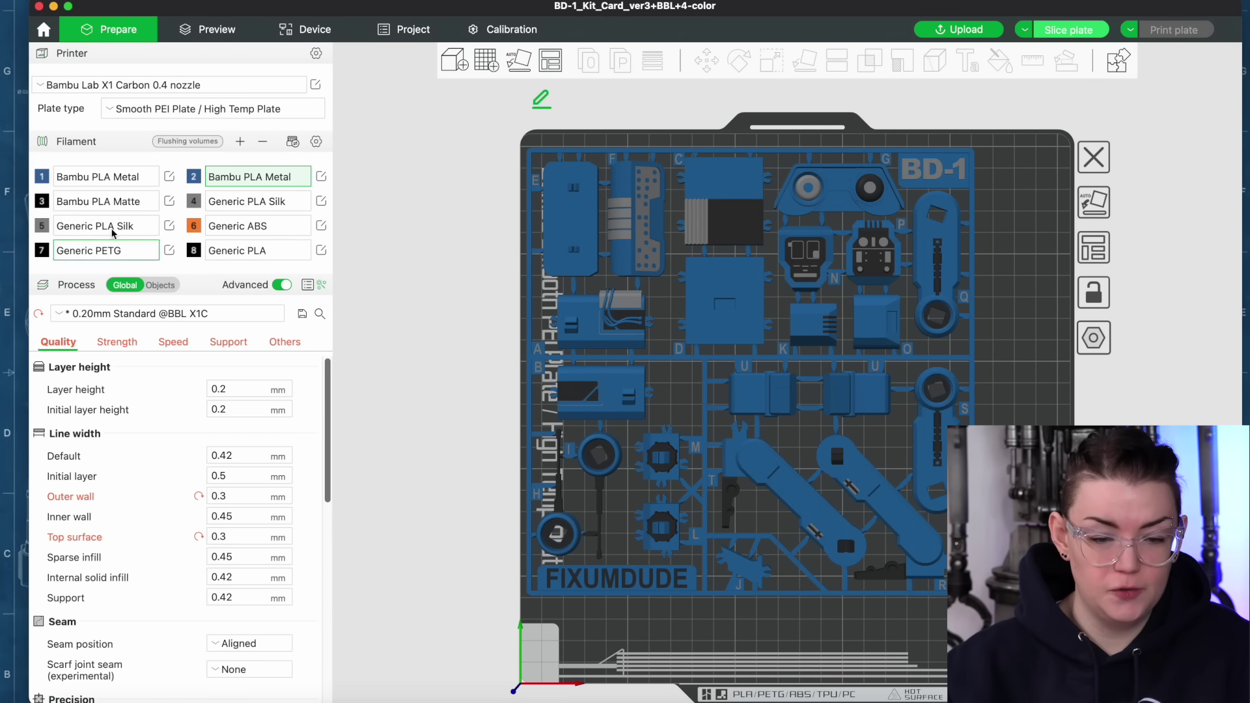
{"action": "left_click", "coordinate": [107, 177]}
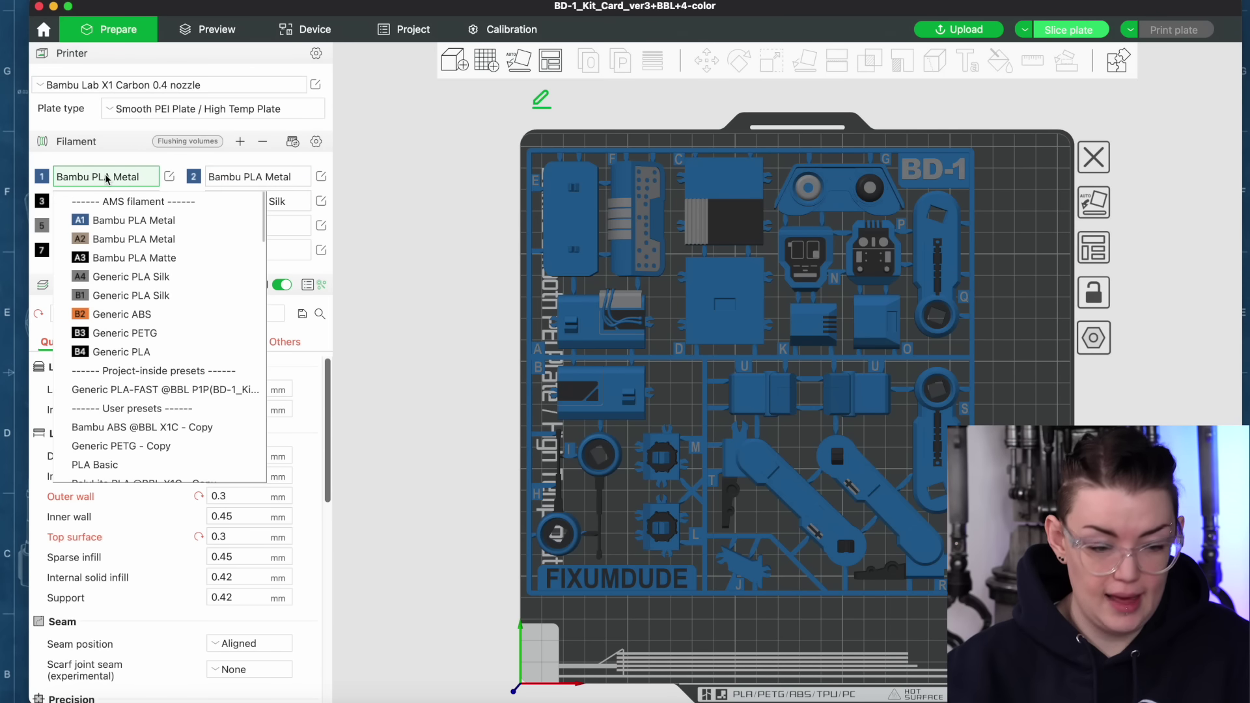
{"action": "left_click", "coordinate": [124, 239]}
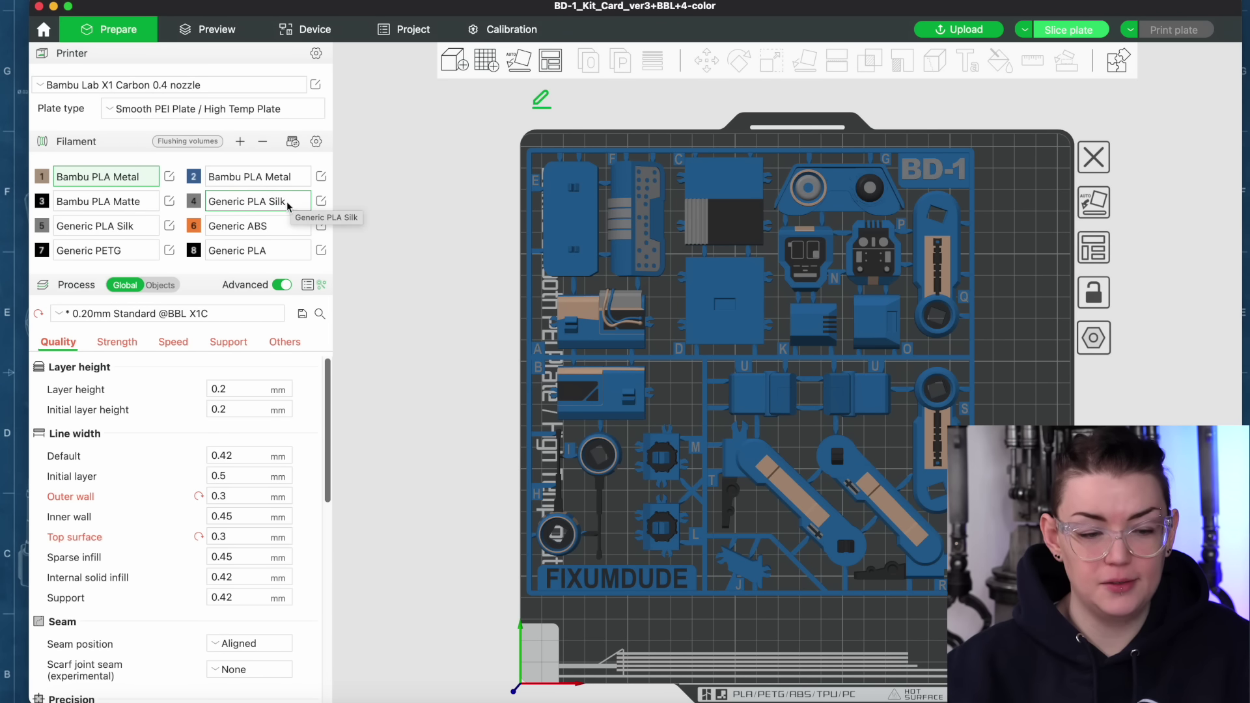
Assign AMS slot A4's Generic PLA Silk to filament 3 and slot A3's Bambu PLA Matte to filament 4.
{"action": "left_click", "coordinate": [119, 201]}
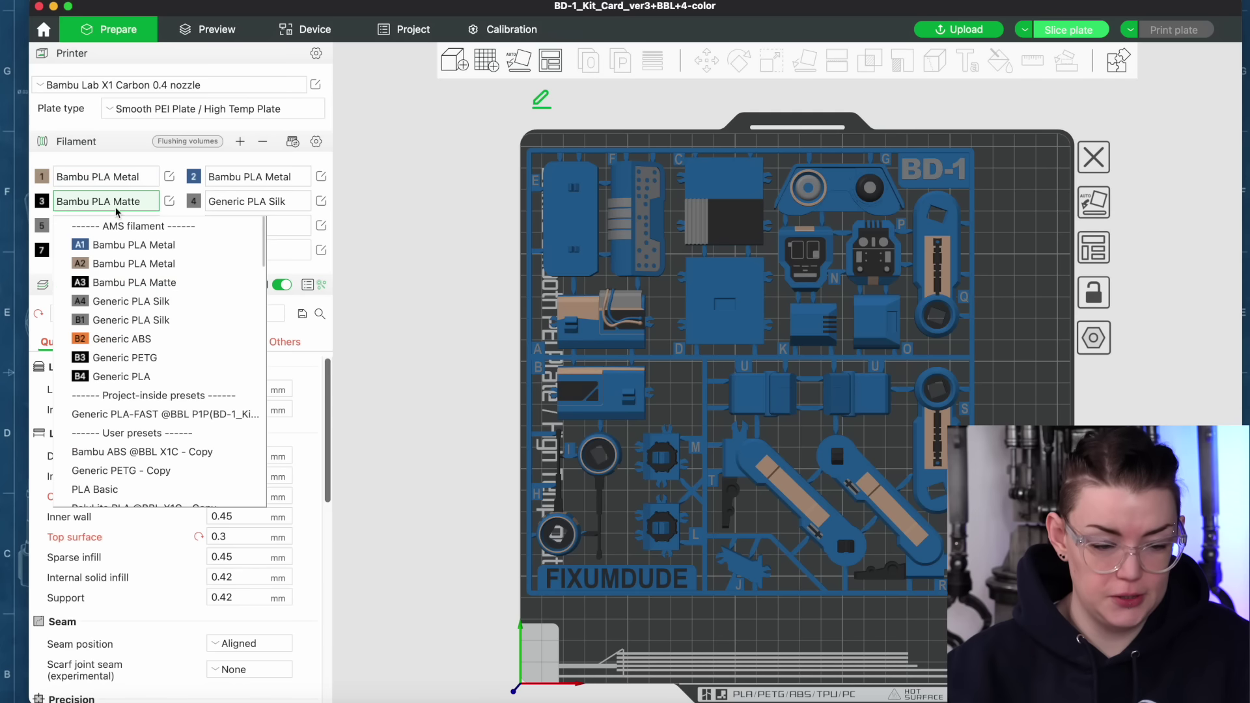
{"action": "left_click", "coordinate": [159, 302]}
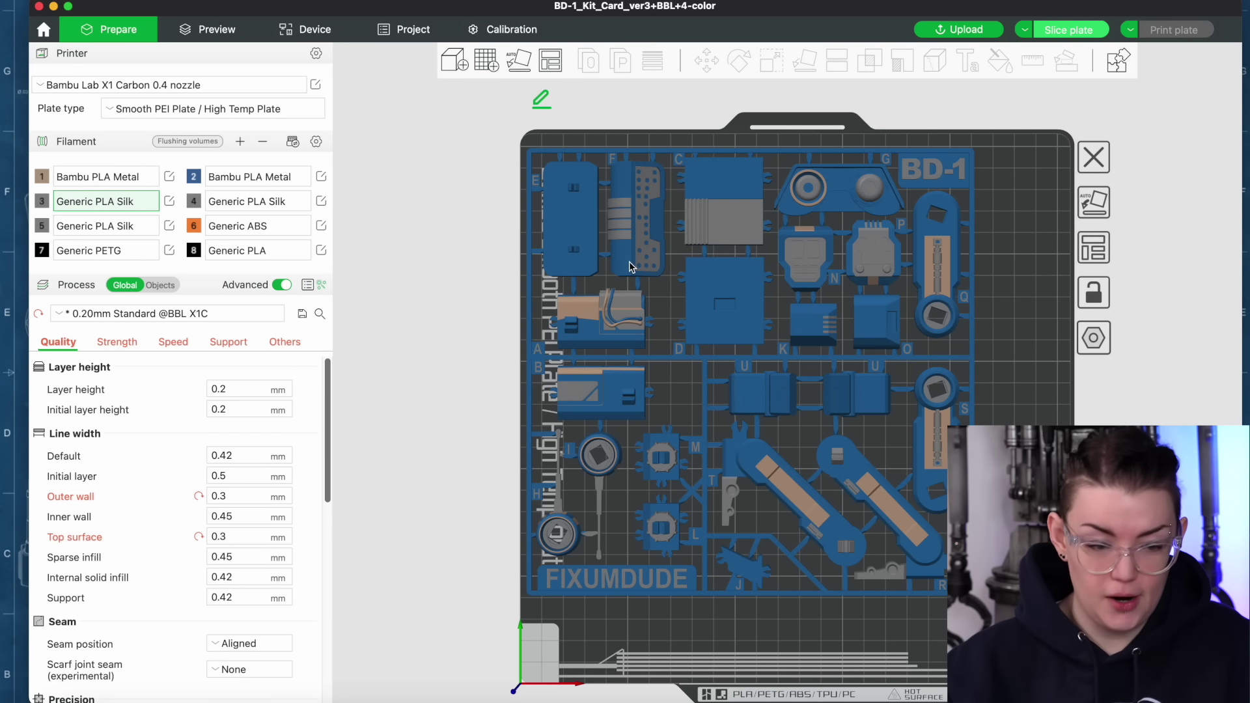
{"action": "left_click", "coordinate": [252, 207]}
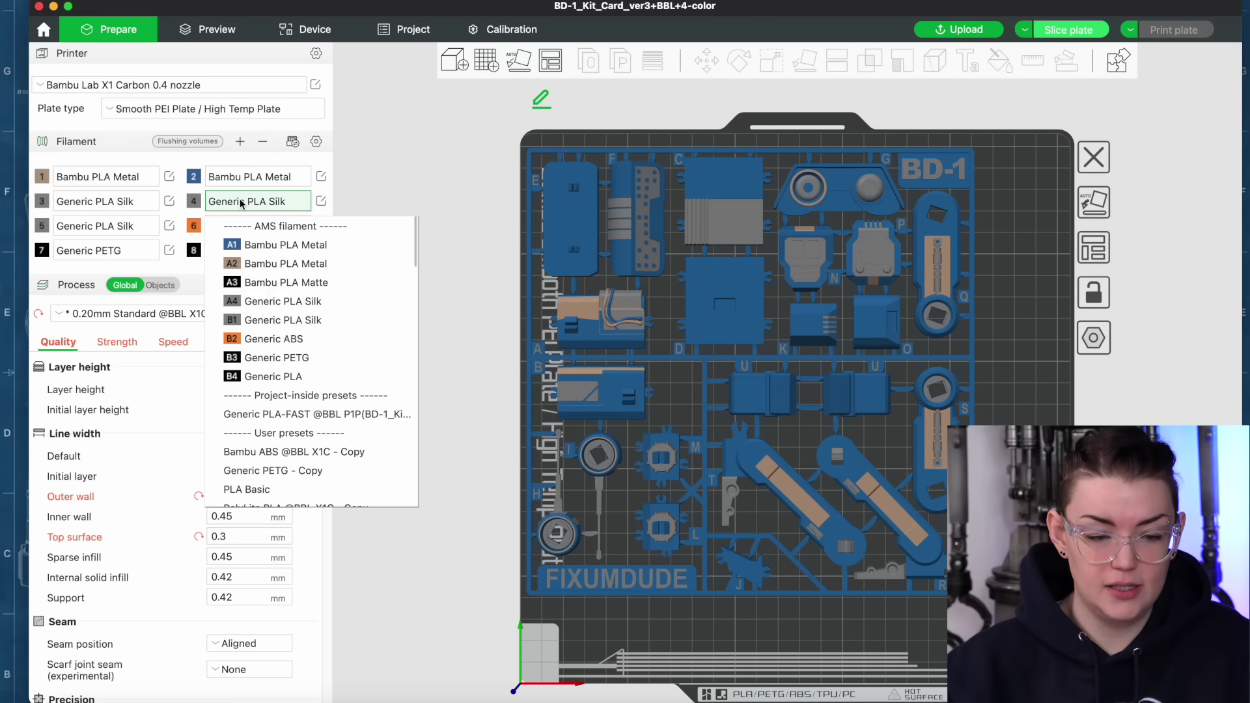
{"action": "left_click", "coordinate": [279, 290]}
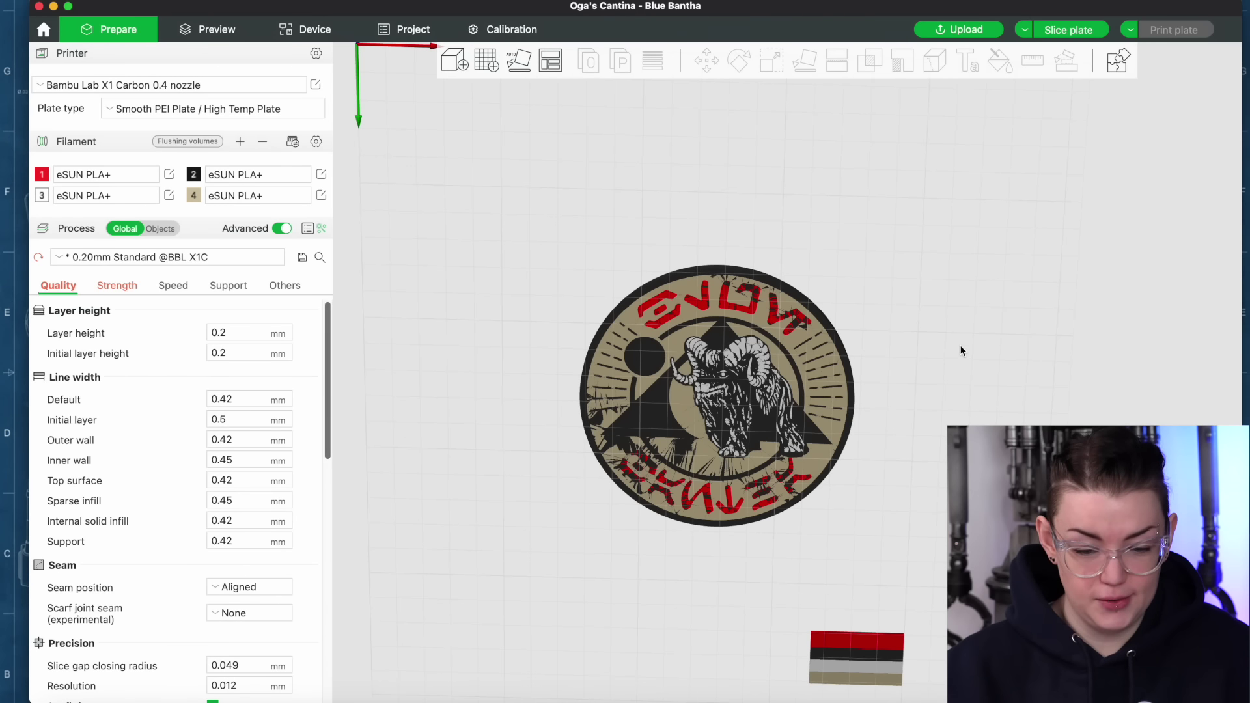
Check the underside of the Blue Bantha coaster and slice its plate.
{"action": "left_click_drag", "start_coordinate": [975, 306], "coordinate": [976, 366]}
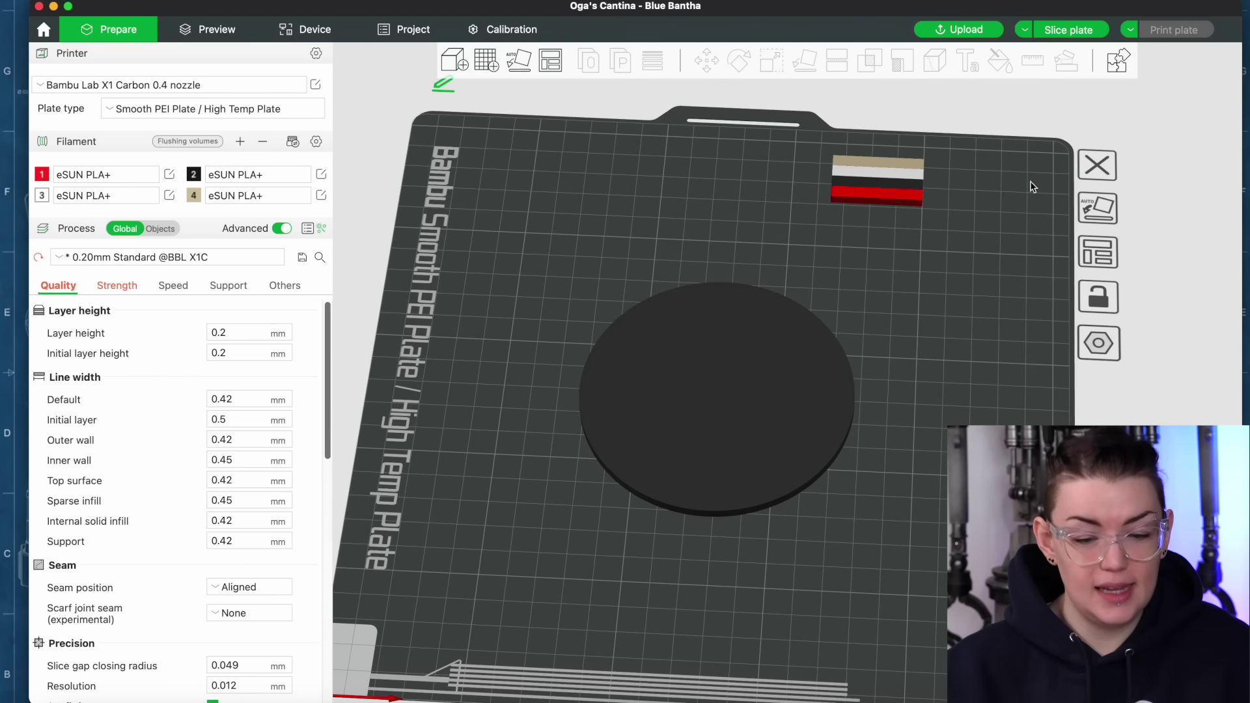
{"action": "left_click", "coordinate": [1085, 32]}
{"action": "left_click", "coordinate": [1085, 33]}
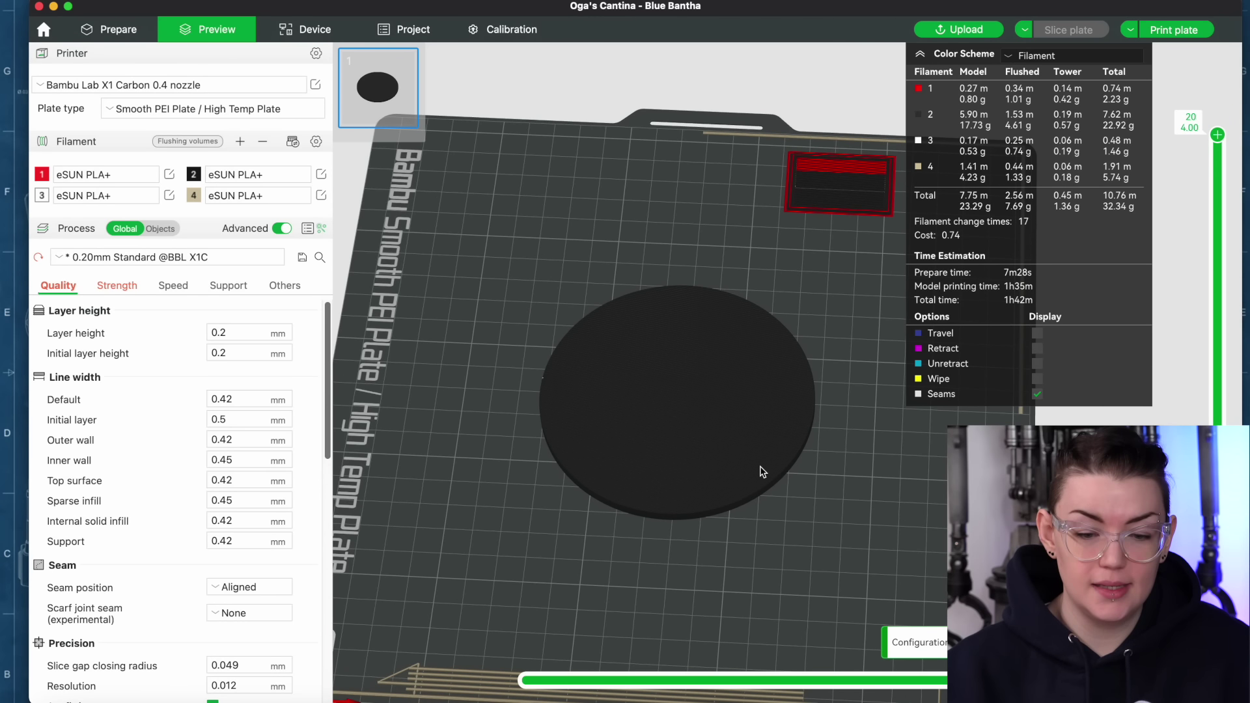
Add the three Oga's Cantina files from Gamorr through Cocktail in the Core Set folder to the plate, importing geometry only.
{"action": "left_click", "coordinate": [129, 41]}
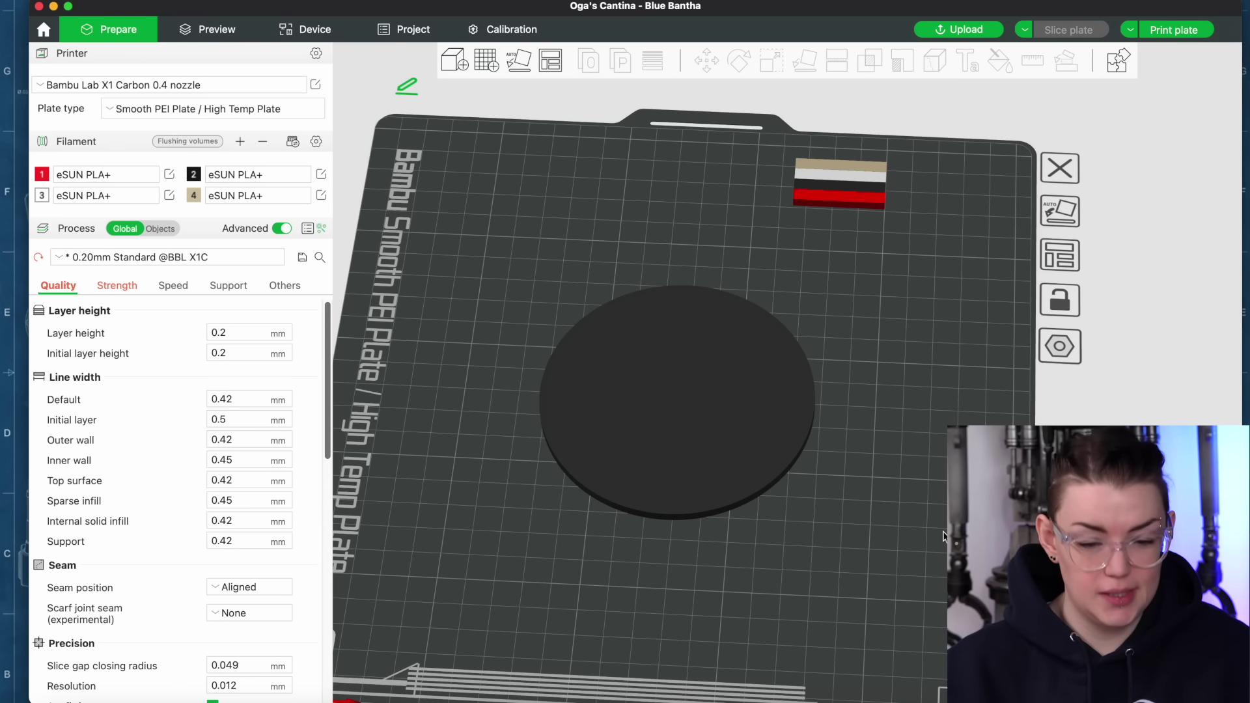
{"action": "key", "text": "ctrl+Up"}
{"action": "left_click", "coordinate": [900, 247]}
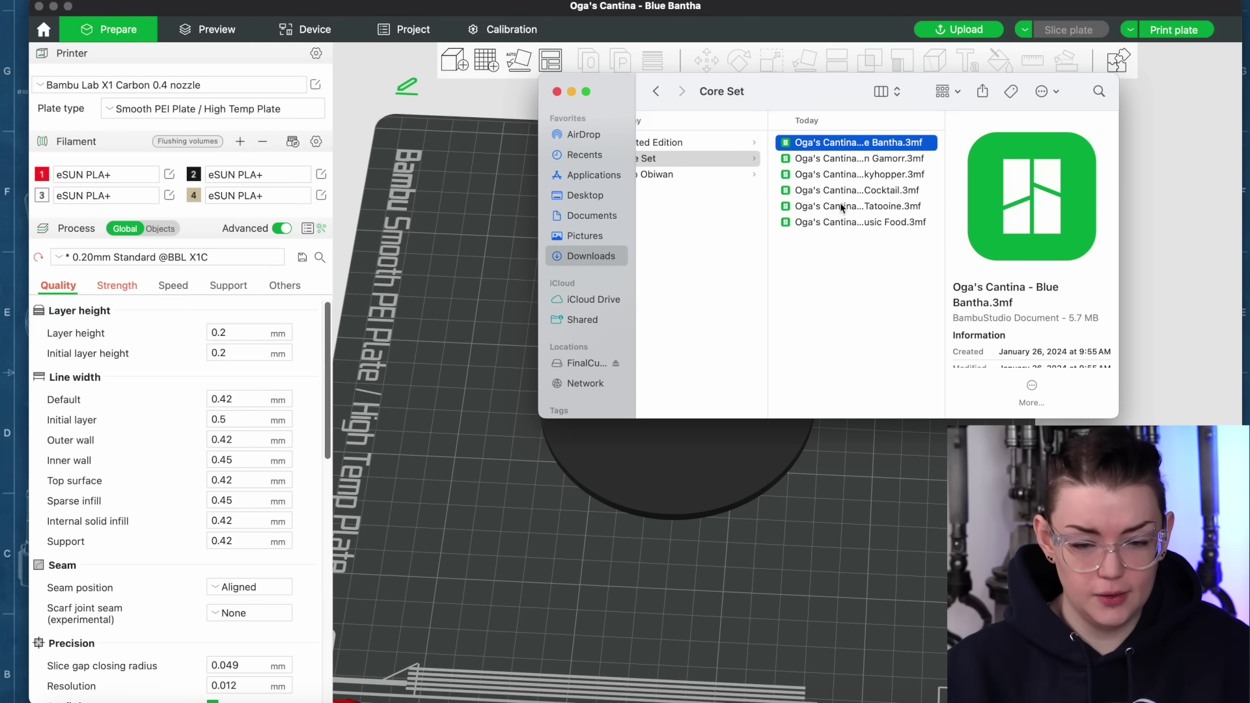
{"action": "left_click", "coordinate": [854, 160]}
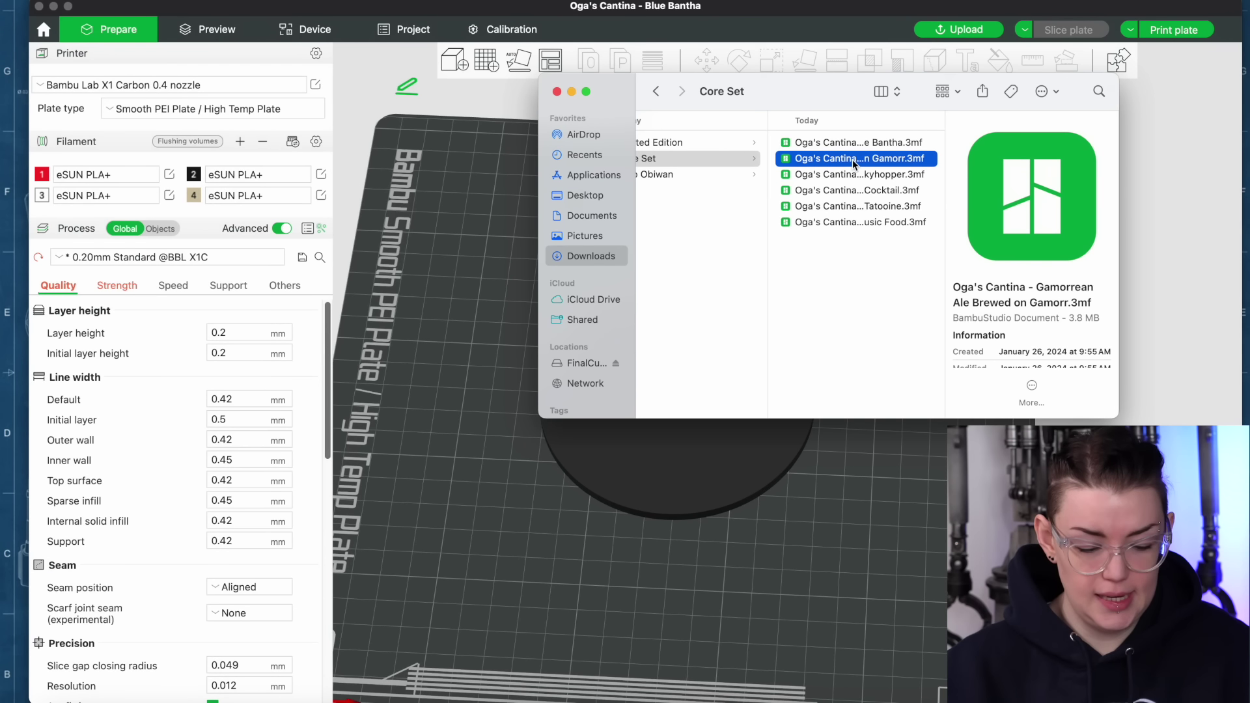
{"action": "left_click", "coordinate": [875, 191], "text": "shift"}
{"action": "left_click_drag", "start_coordinate": [875, 192], "coordinate": [441, 397]}
{"action": "left_click", "coordinate": [548, 529]}
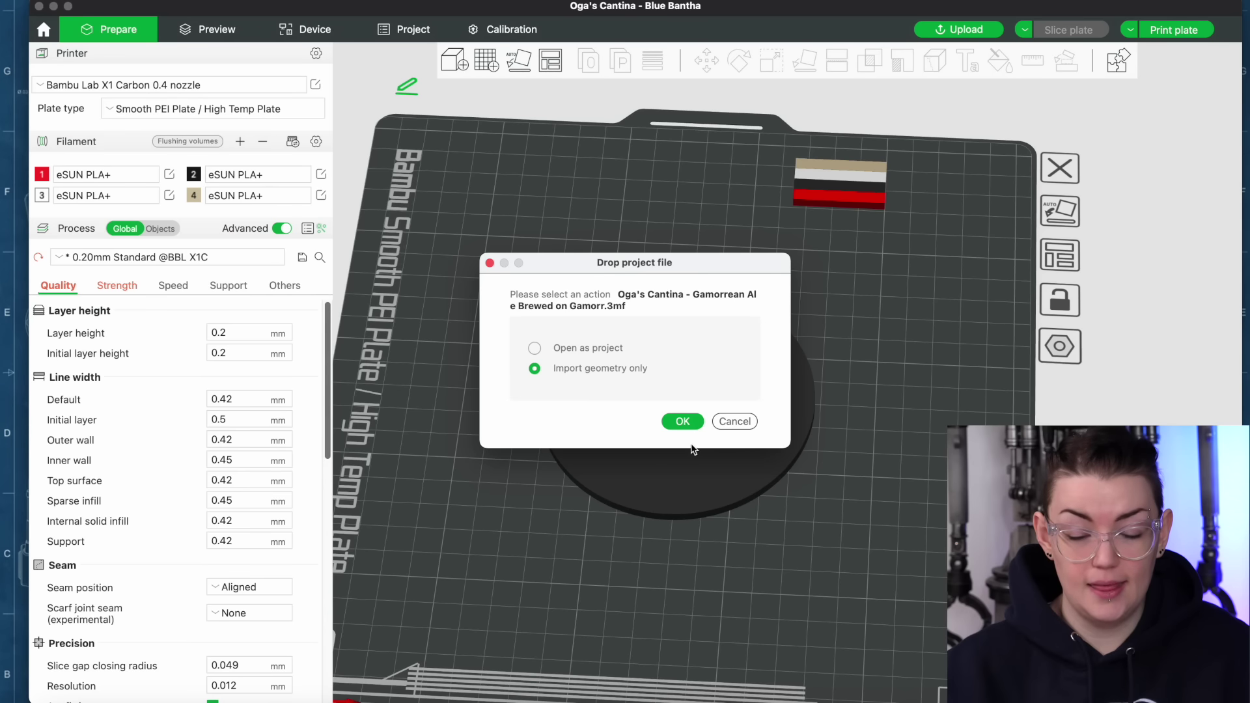
{"action": "left_click", "coordinate": [682, 421]}
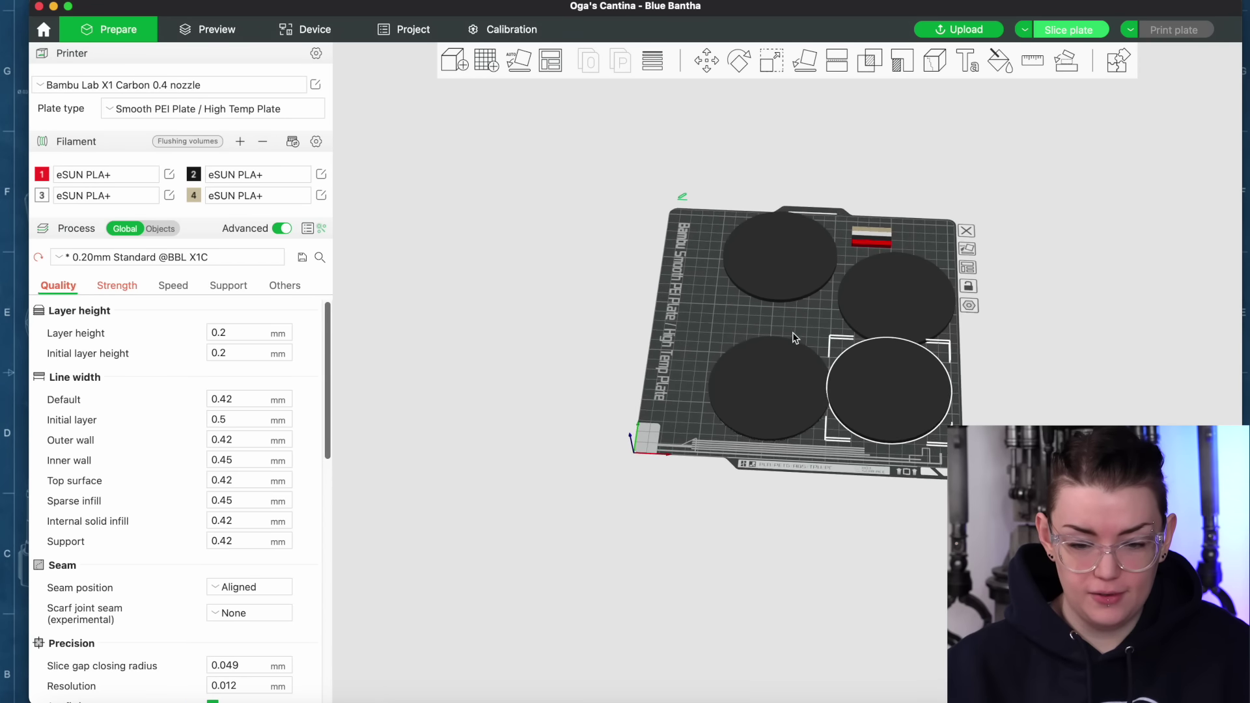
Rearrange the coasters and prime tower so that they sit apart on the plate, and slice the four-coaster plate.
{"action": "scroll", "coordinate": [797, 380], "scroll_direction": "up", "scroll_amount": 3}
{"action": "scroll", "coordinate": [798, 380], "scroll_direction": "up", "scroll_amount": 3}
{"action": "left_click", "coordinate": [712, 450]}
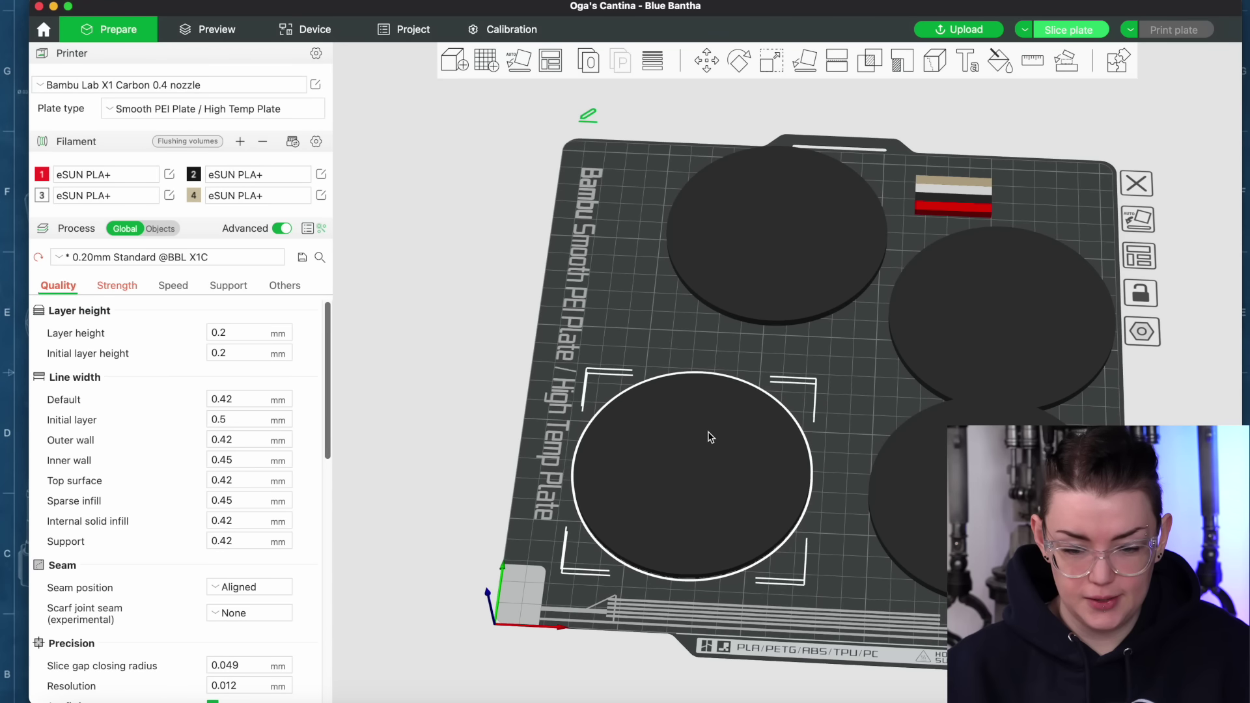
{"action": "left_click", "coordinate": [722, 299]}
{"action": "left_click_drag", "start_coordinate": [723, 299], "coordinate": [679, 315]}
{"action": "left_click_drag", "start_coordinate": [912, 306], "coordinate": [871, 298]}
{"action": "left_click_drag", "start_coordinate": [952, 195], "coordinate": [975, 192]}
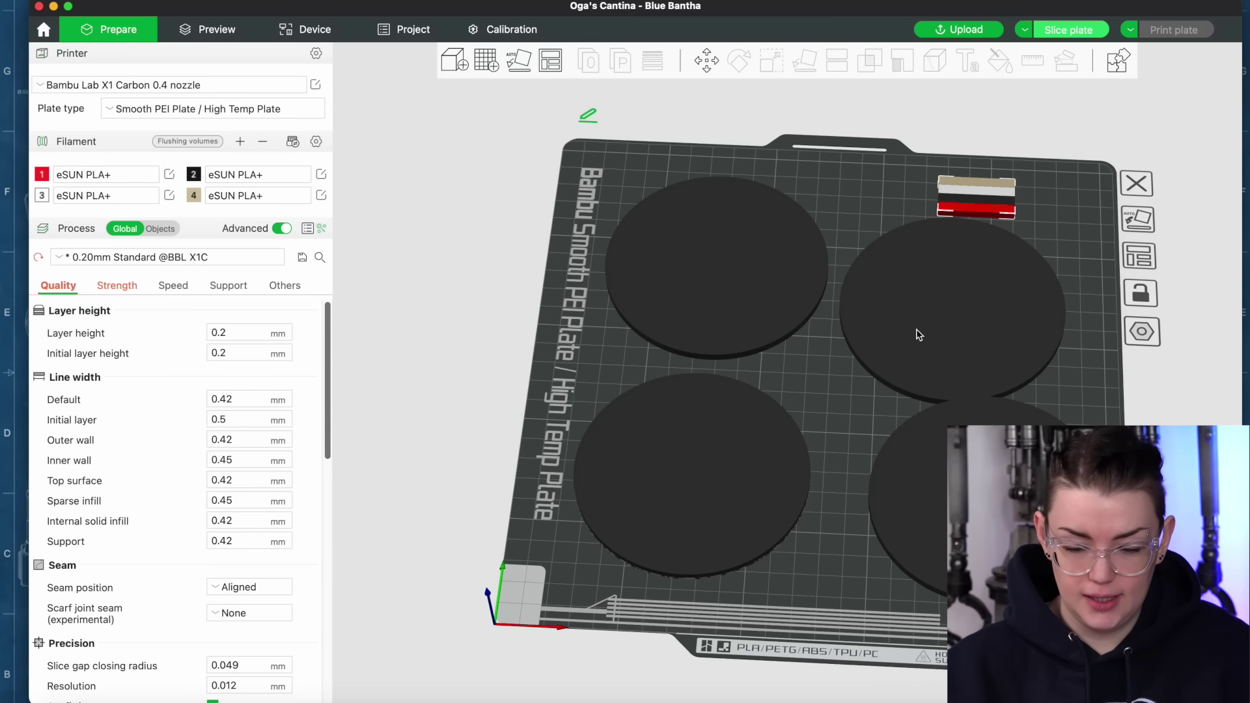
{"action": "left_click", "coordinate": [955, 349]}
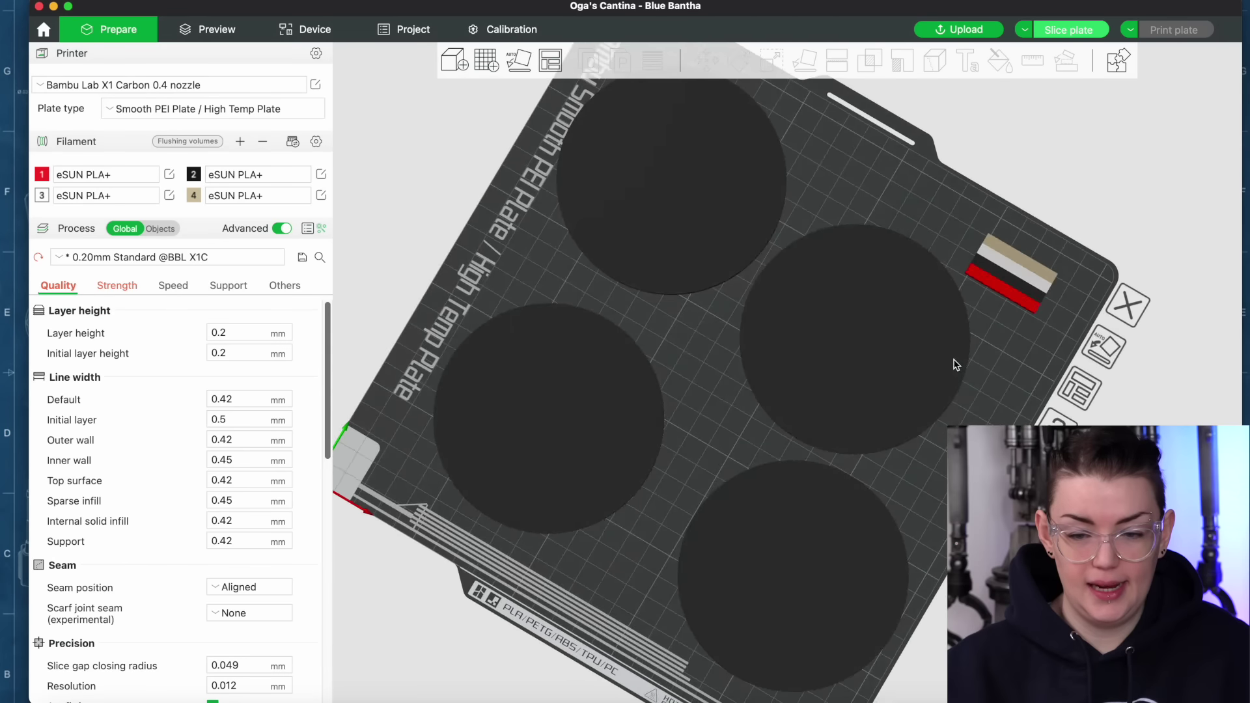
{"action": "left_click", "coordinate": [1083, 31]}
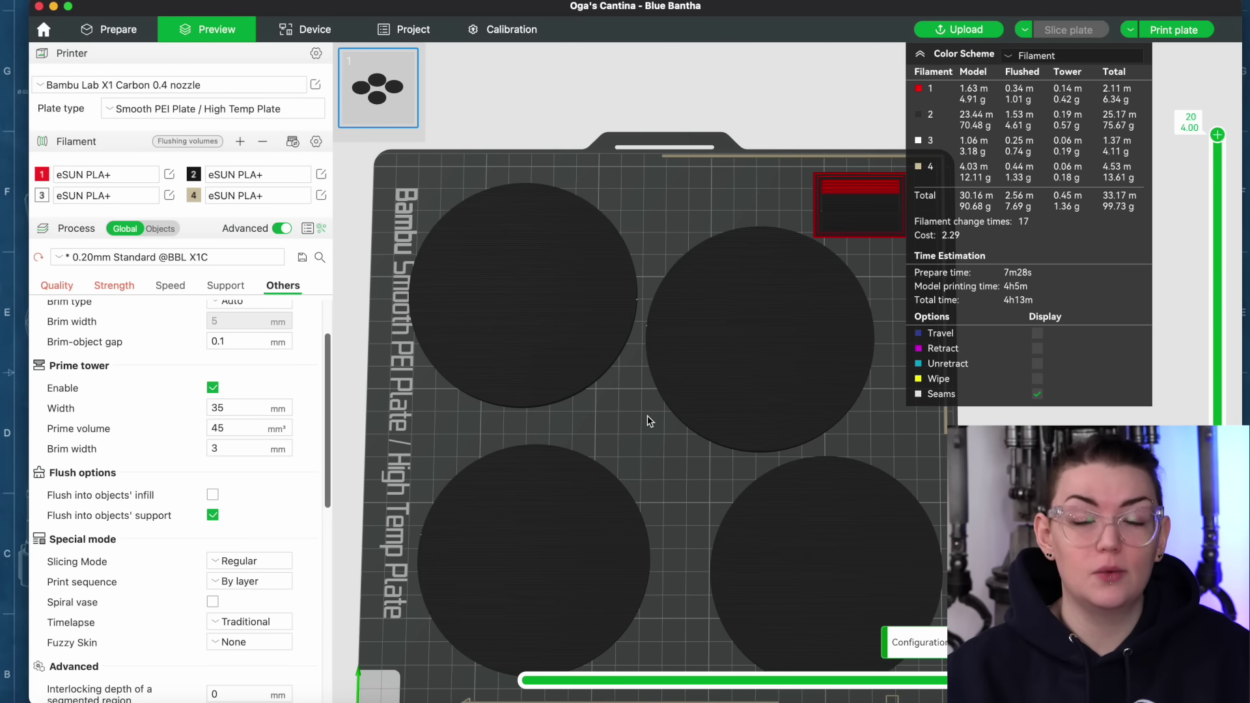
Set the multiplier of the flushing volumes for filament change to .5.
{"action": "left_click", "coordinate": [189, 141]}
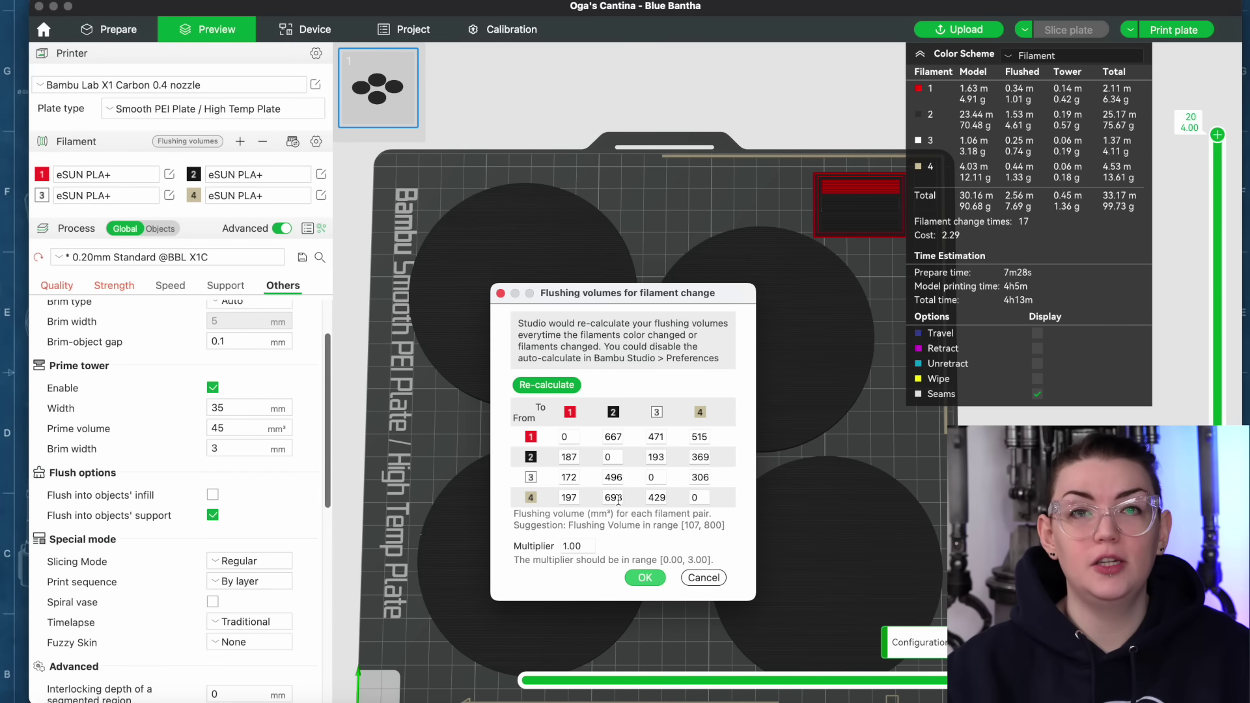
{"action": "double_click", "coordinate": [590, 546]}
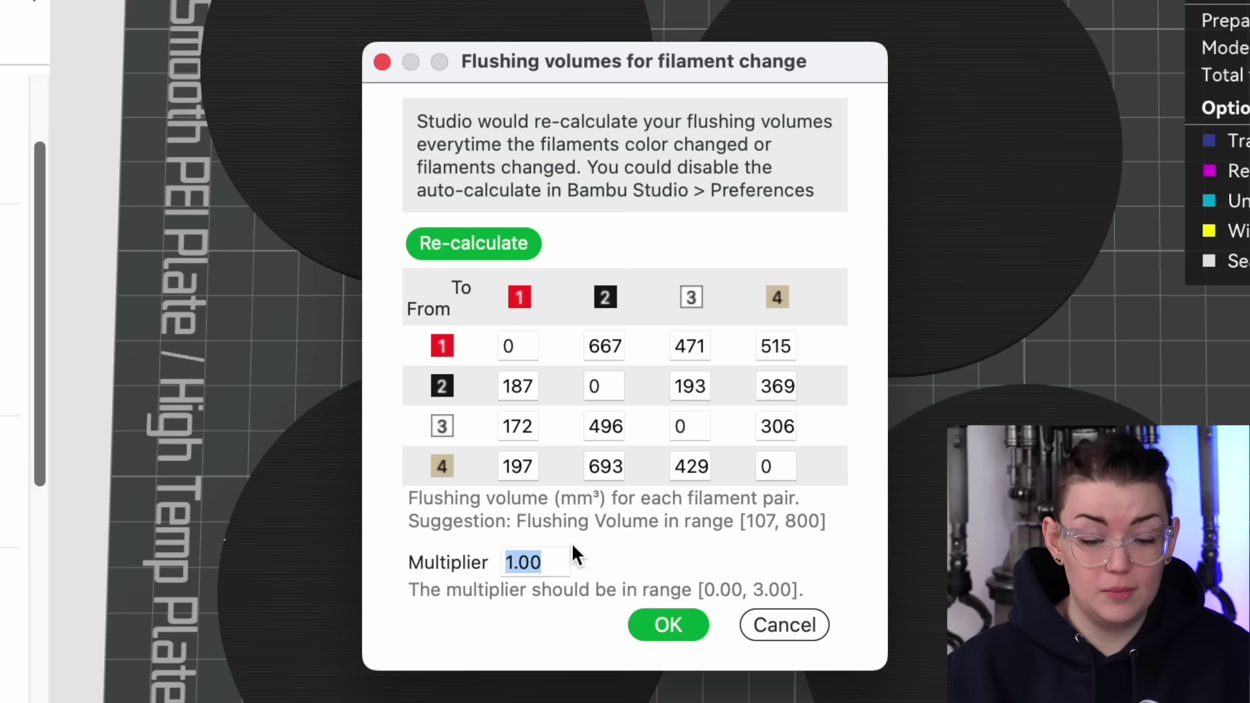
{"action": "left_click", "coordinate": [595, 537]}
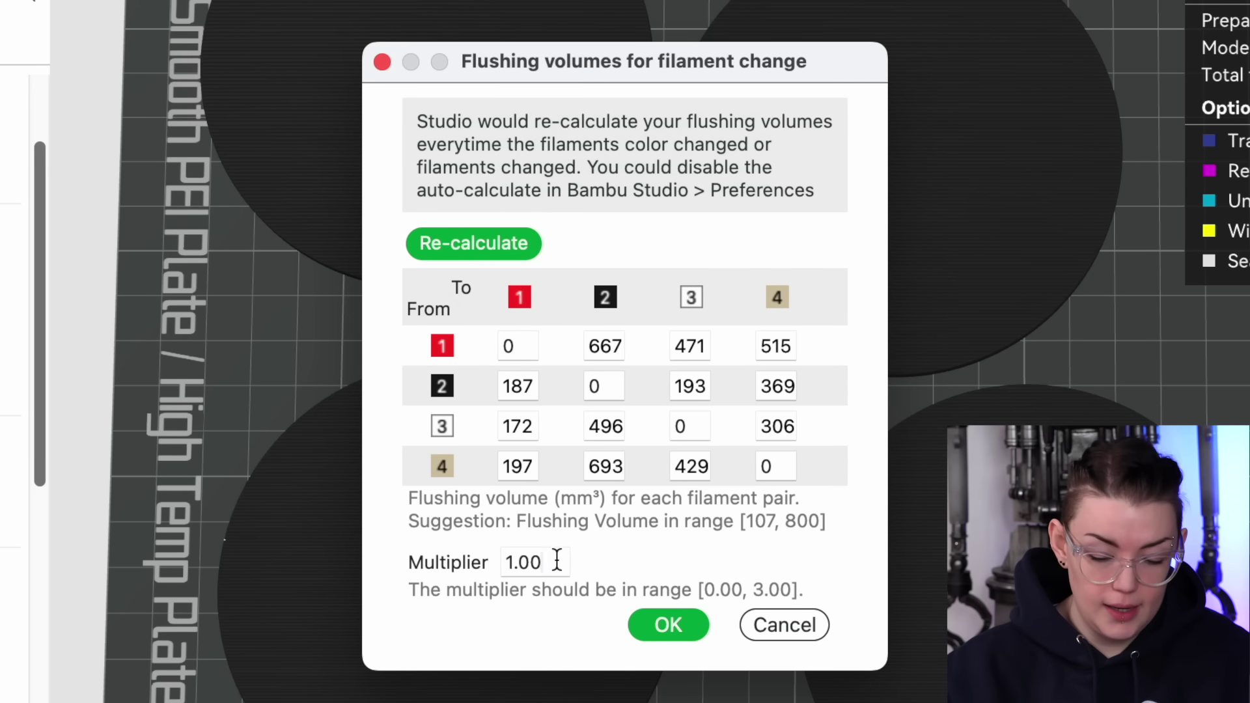
{"action": "left_click_drag", "start_coordinate": [557, 560], "coordinate": [373, 562]}
{"action": "key", "text": "BackSpace"}
{"action": "type", "text": ".5"}
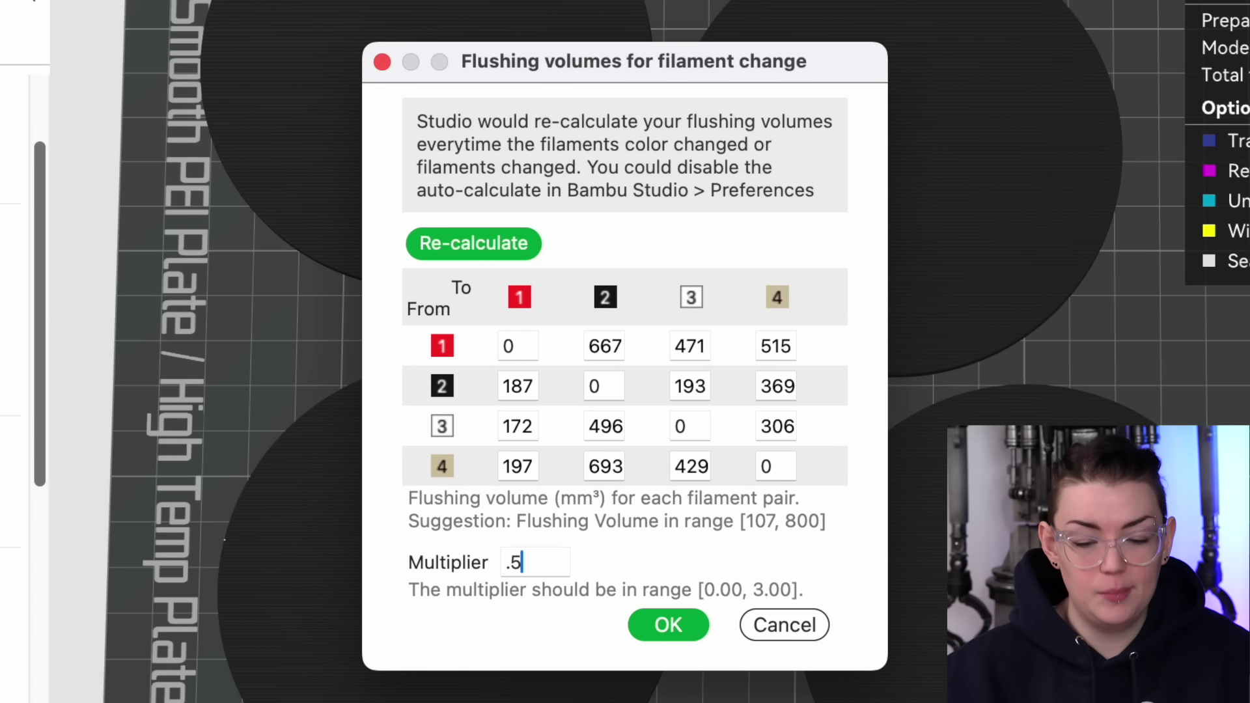
{"action": "left_click", "coordinate": [637, 558]}
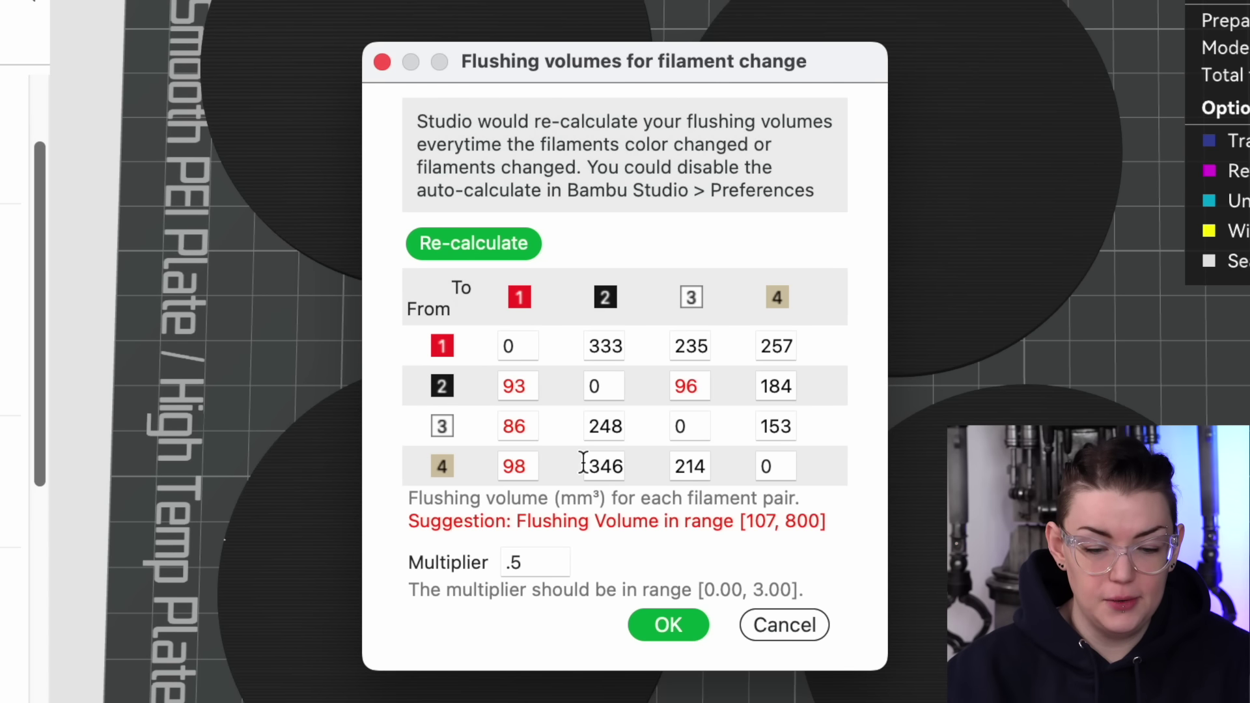
Set the flushing volume for changing from filament 2 to filament 1 to 100.
{"action": "left_click_drag", "start_coordinate": [534, 382], "coordinate": [419, 400]}
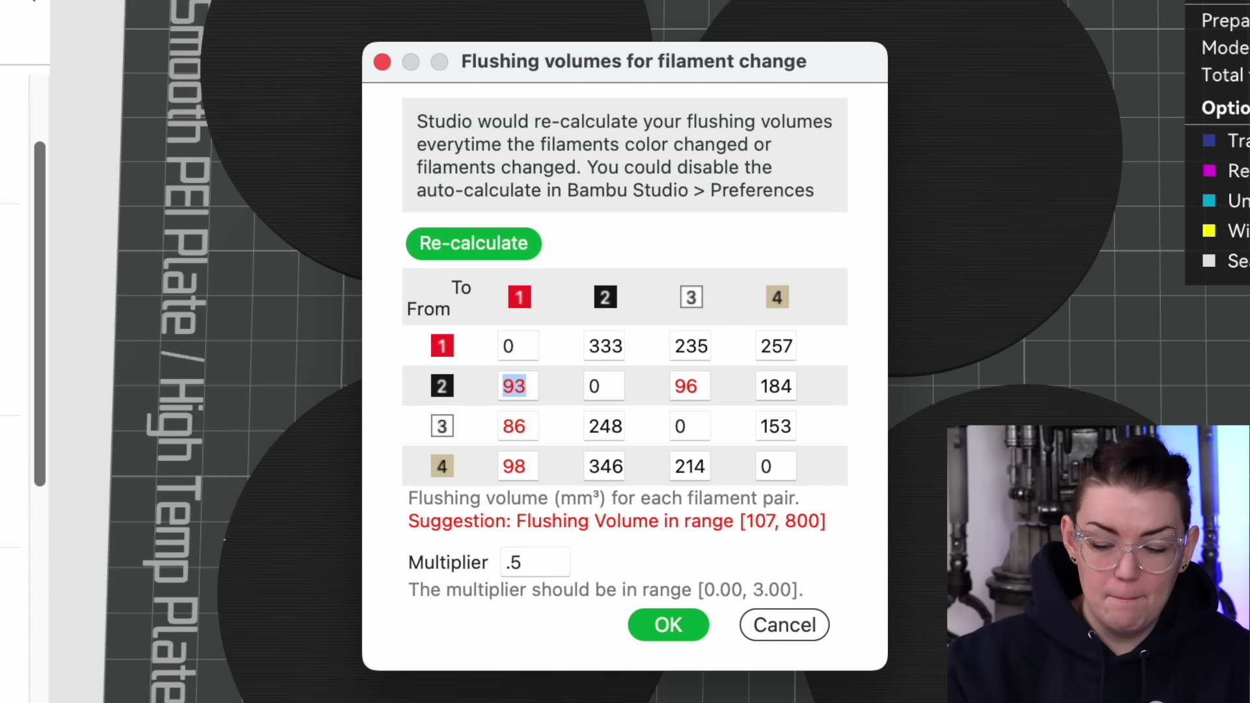
{"action": "type", "text": "100"}
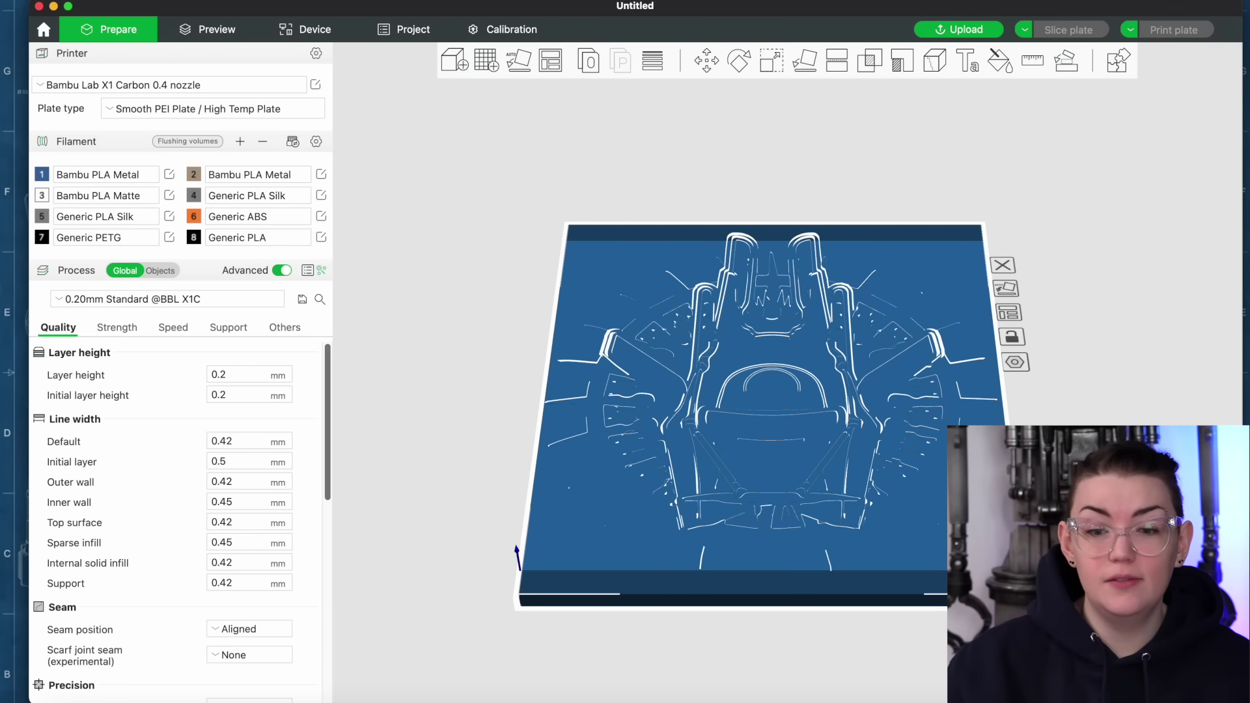
Scale the imported SVG logo uniformly to a Y size of 250 mm so that it fits the plate.
{"action": "right_click_drag", "start_coordinate": [1125, 344], "coordinate": [991, 343]}
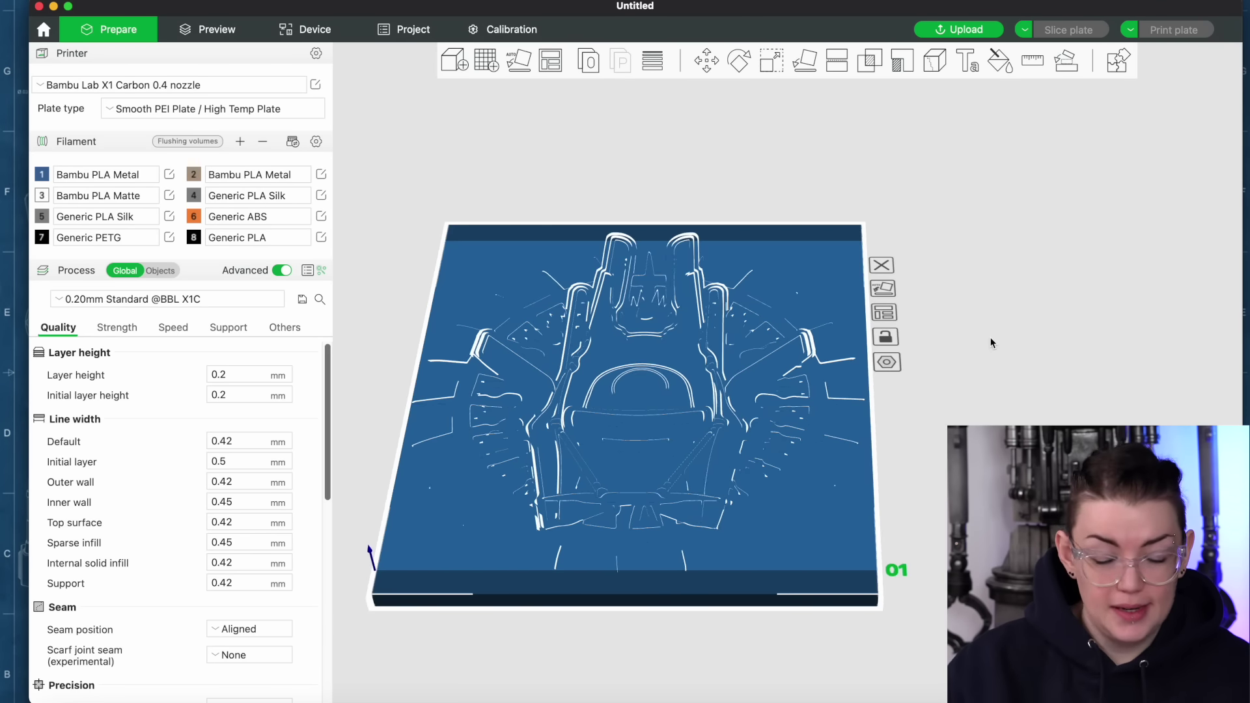
{"action": "left_click_drag", "start_coordinate": [991, 343], "coordinate": [991, 352]}
{"action": "right_click_drag", "start_coordinate": [990, 351], "coordinate": [1046, 353]}
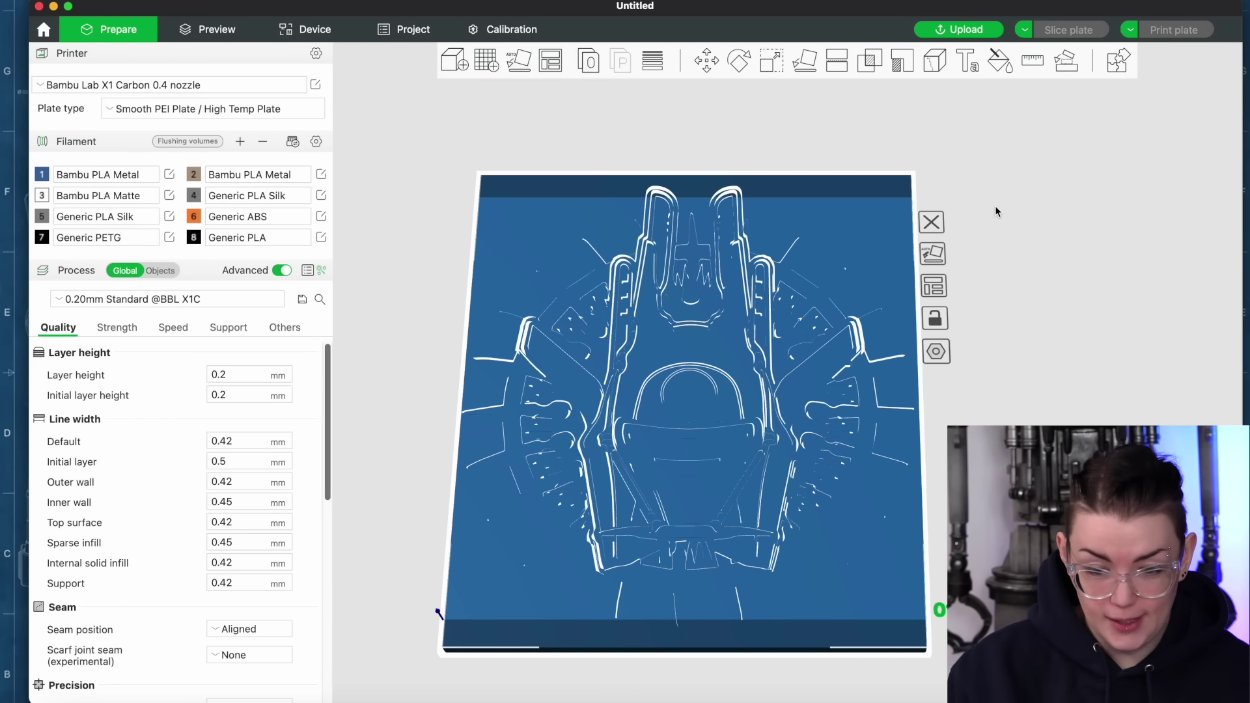
{"action": "right_click_drag", "start_coordinate": [997, 208], "coordinate": [1019, 221]}
{"action": "left_click", "coordinate": [769, 62]}
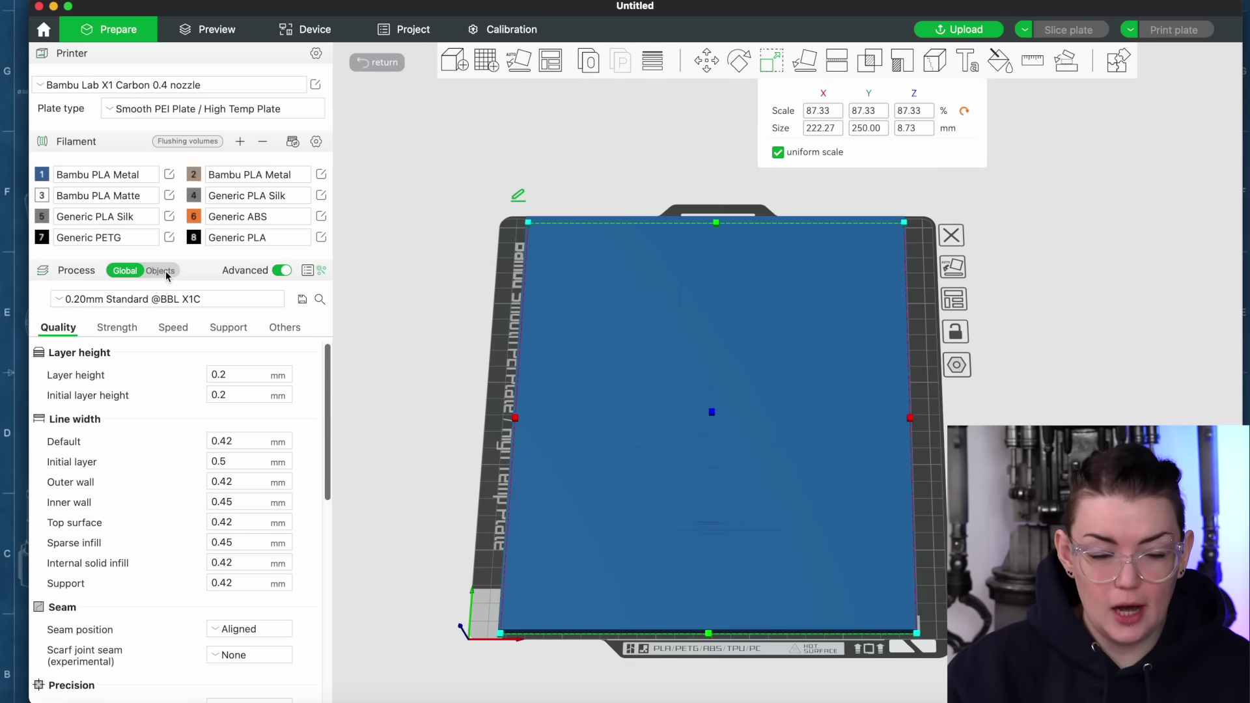
Delete part_1, the background rectangle, from the EnfysLogo.svg object.
{"action": "left_click", "coordinate": [166, 271]}
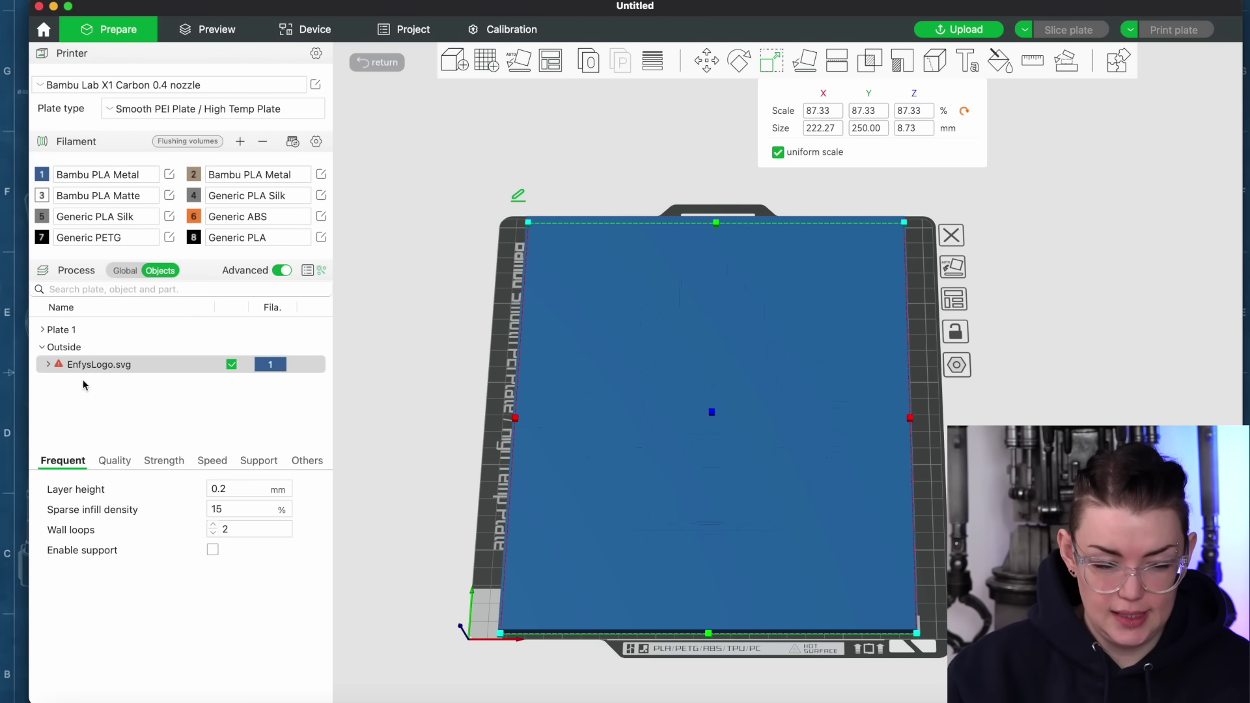
{"action": "left_click", "coordinate": [46, 364]}
{"action": "left_click", "coordinate": [112, 385]}
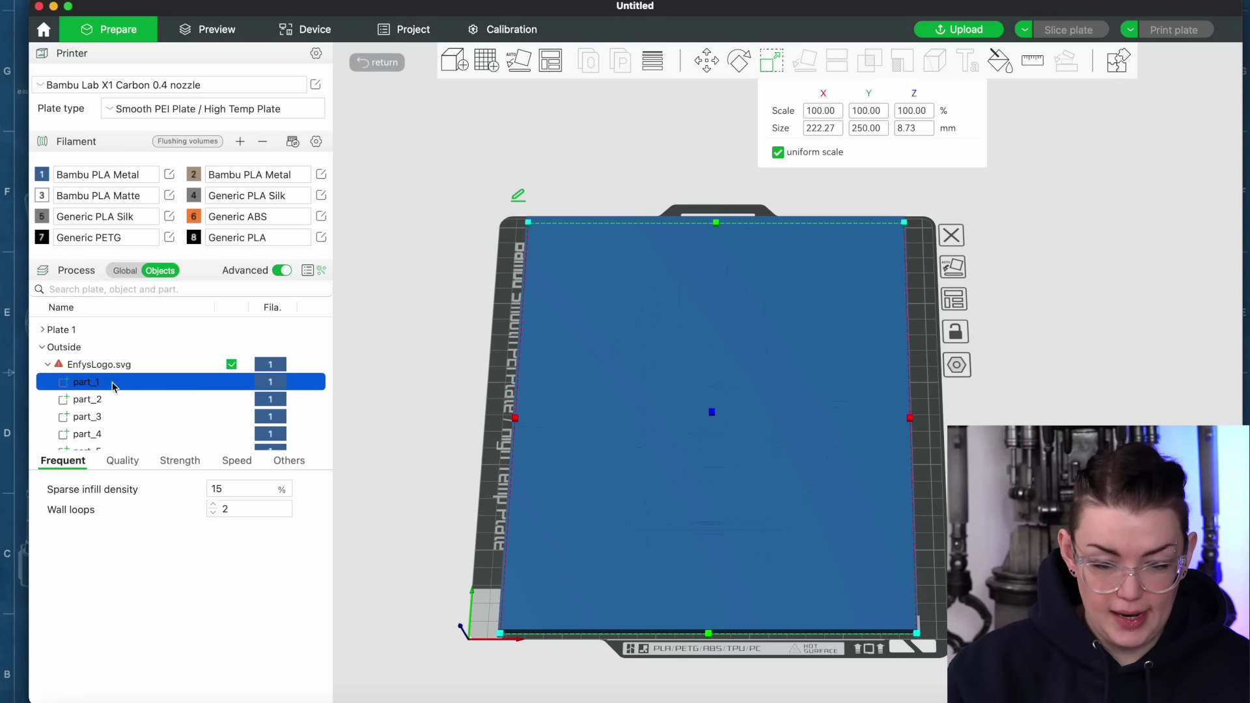
{"action": "left_click", "coordinate": [121, 400]}
{"action": "left_click", "coordinate": [134, 387]}
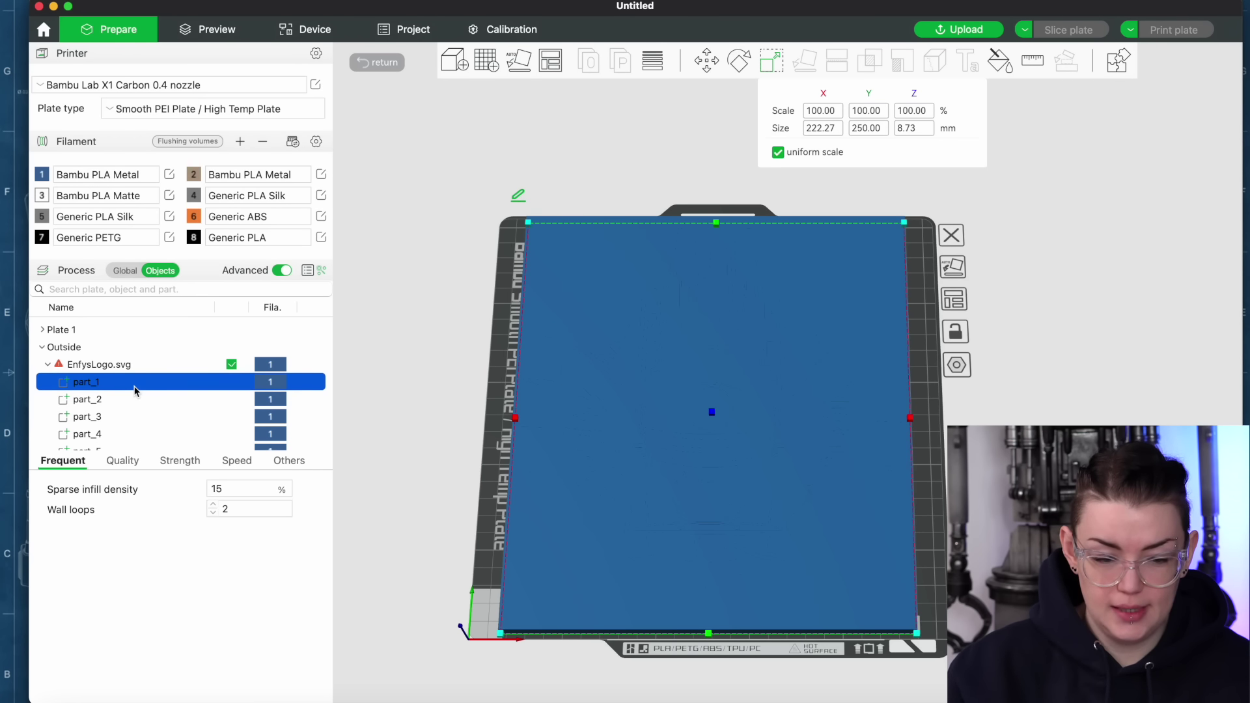
{"action": "key", "text": "Delete"}
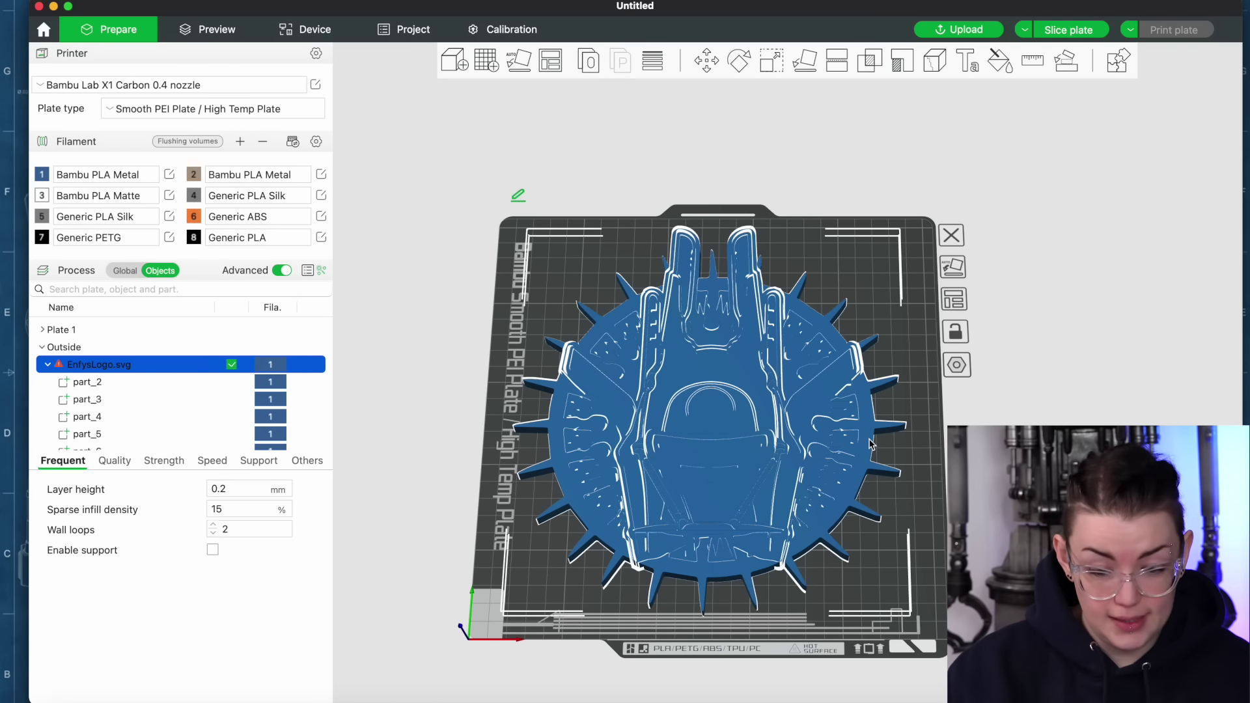
Change the colour of filament 1 to orange and of filament 2 to yellow.
{"action": "right_click_drag", "start_coordinate": [869, 439], "coordinate": [950, 372]}
{"action": "left_click_drag", "start_coordinate": [1134, 367], "coordinate": [1134, 382]}
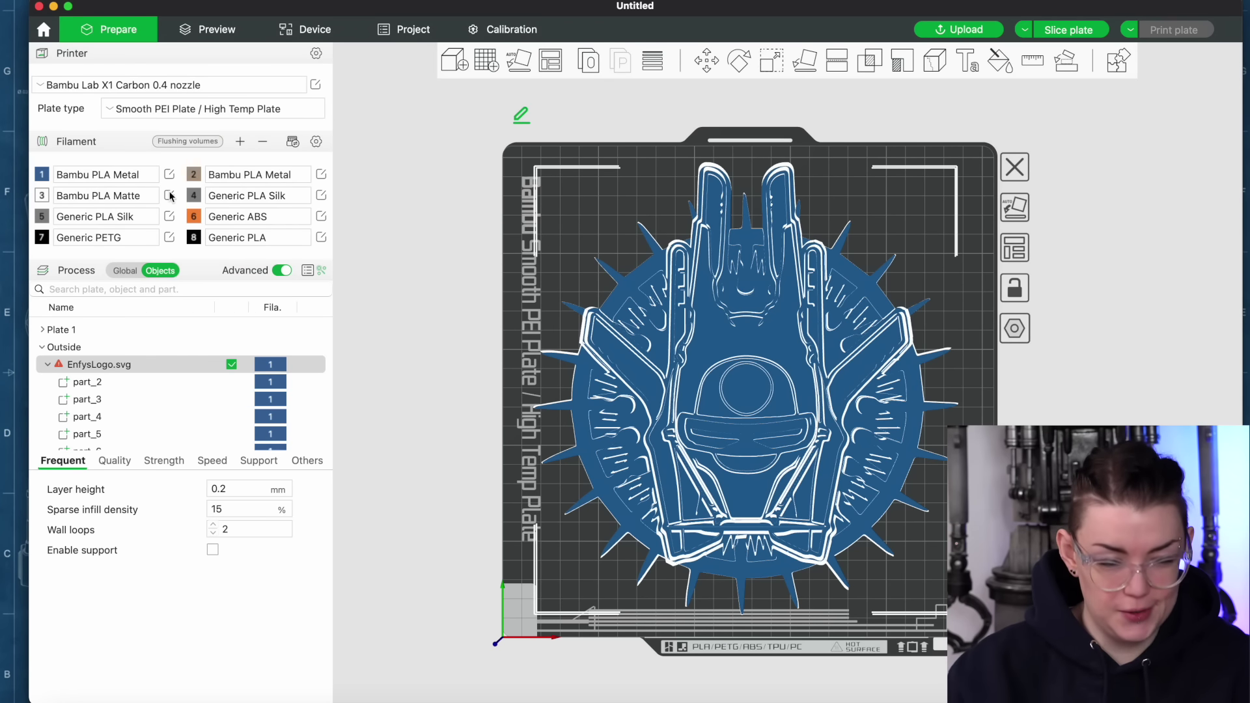
{"action": "left_click", "coordinate": [107, 174]}
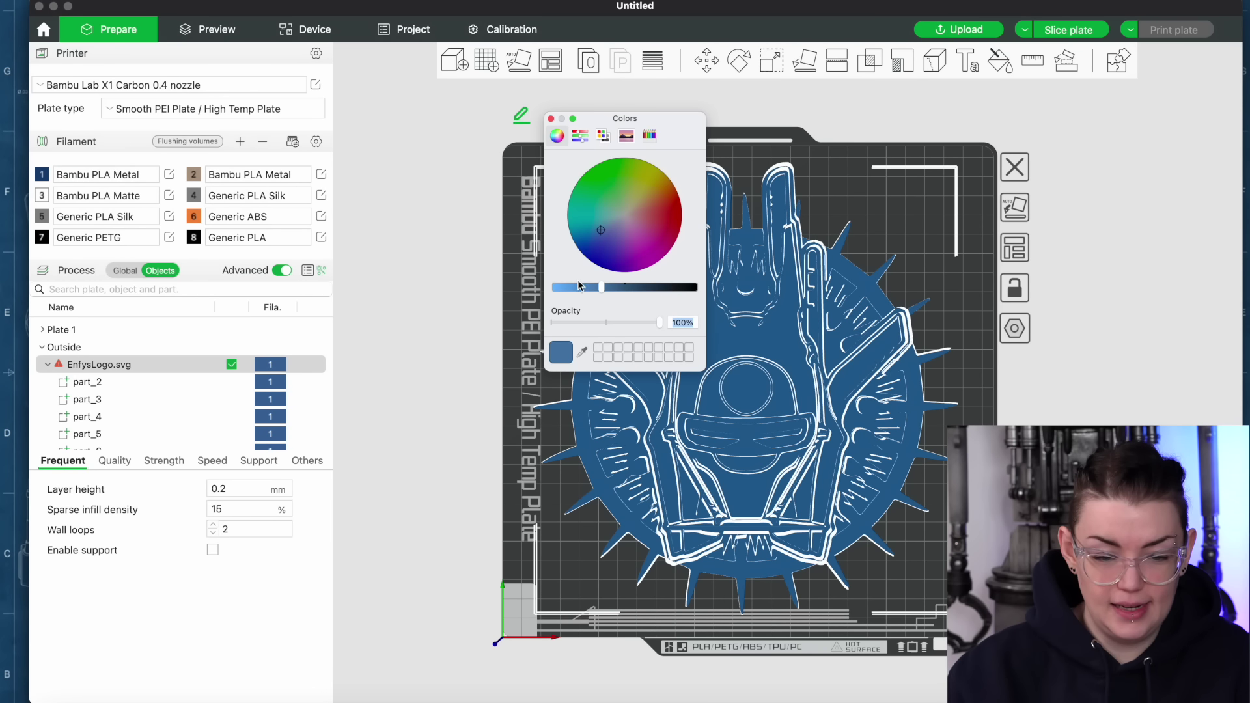
{"action": "left_click_drag", "start_coordinate": [578, 287], "coordinate": [562, 288]}
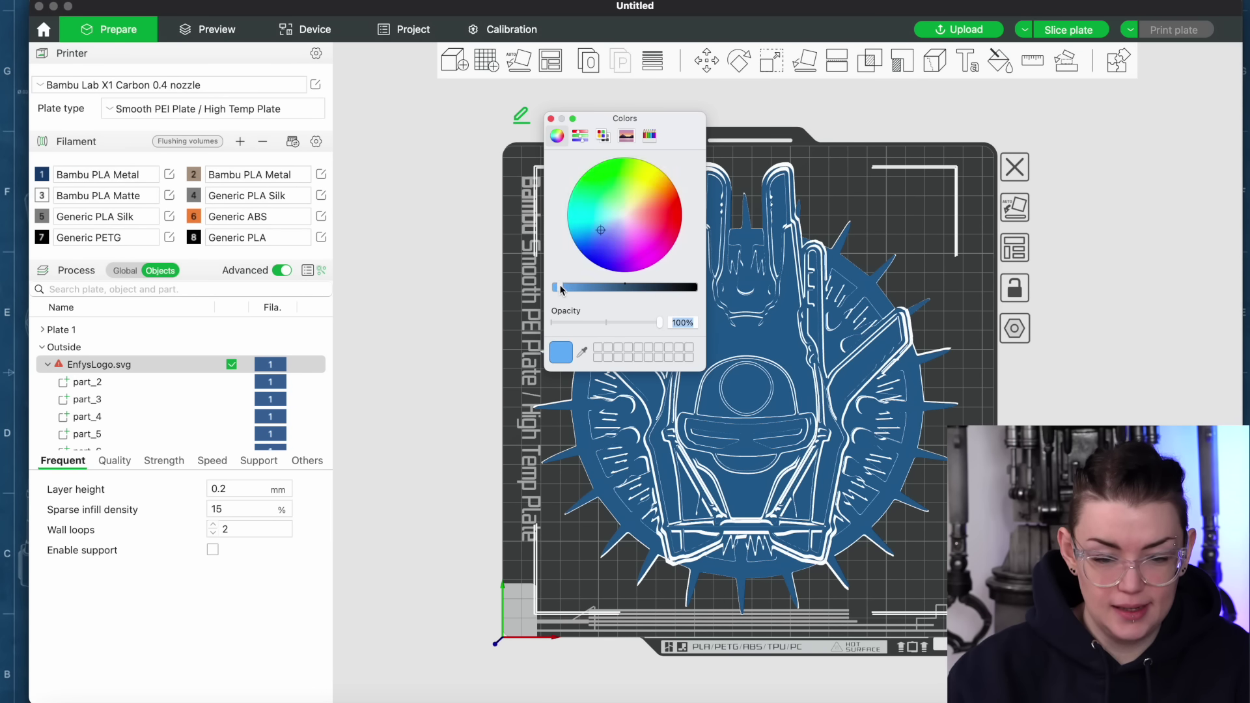
{"action": "left_click", "coordinate": [580, 135]}
{"action": "left_click", "coordinate": [603, 136]}
{"action": "left_click", "coordinate": [597, 227]}
{"action": "left_click", "coordinate": [551, 119]}
{"action": "left_click", "coordinate": [194, 175]}
{"action": "left_click", "coordinate": [595, 270]}
{"action": "left_click", "coordinate": [551, 119]}
Change the colour of filament 5 to dark brown and of filament 6 to black.
{"action": "left_click", "coordinate": [42, 217]}
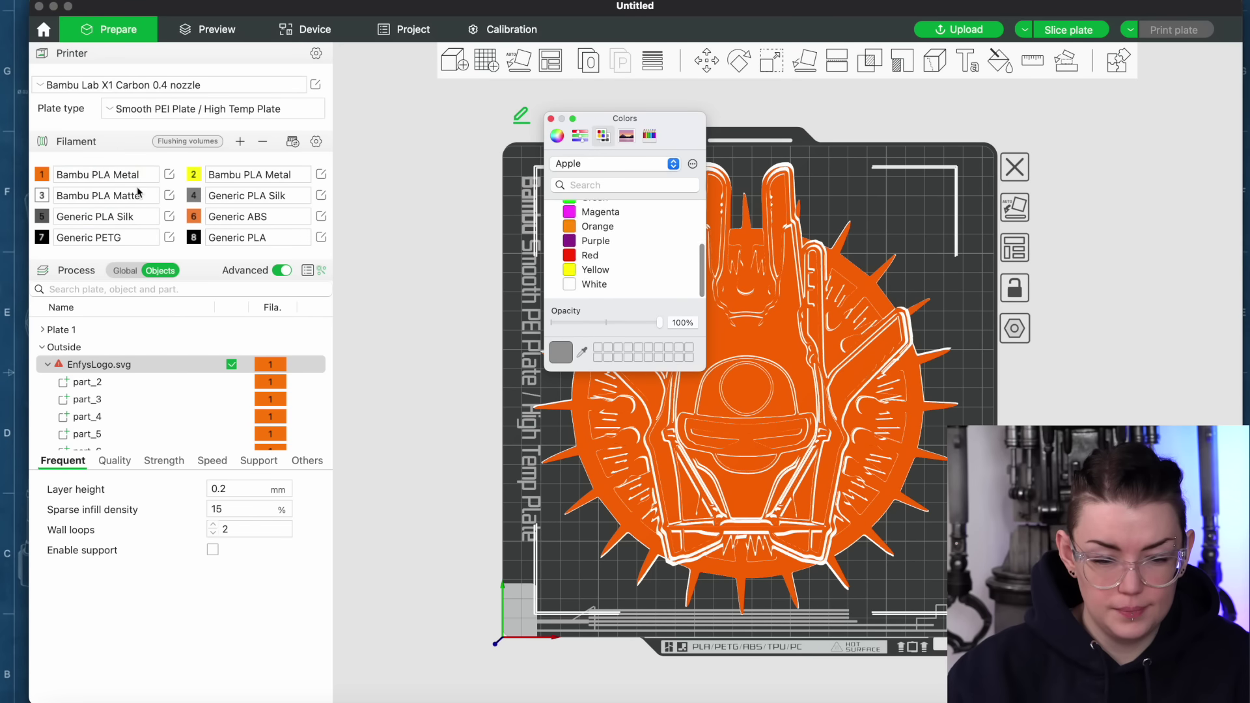
{"action": "scroll", "coordinate": [611, 248], "scroll_direction": "up", "scroll_amount": 5}
{"action": "left_click", "coordinate": [594, 241]}
{"action": "left_click", "coordinate": [557, 136]}
{"action": "left_click_drag", "start_coordinate": [610, 289], "coordinate": [628, 289]}
{"action": "left_click", "coordinate": [551, 119]}
{"action": "left_click", "coordinate": [196, 219]}
{"action": "left_click", "coordinate": [551, 119]}
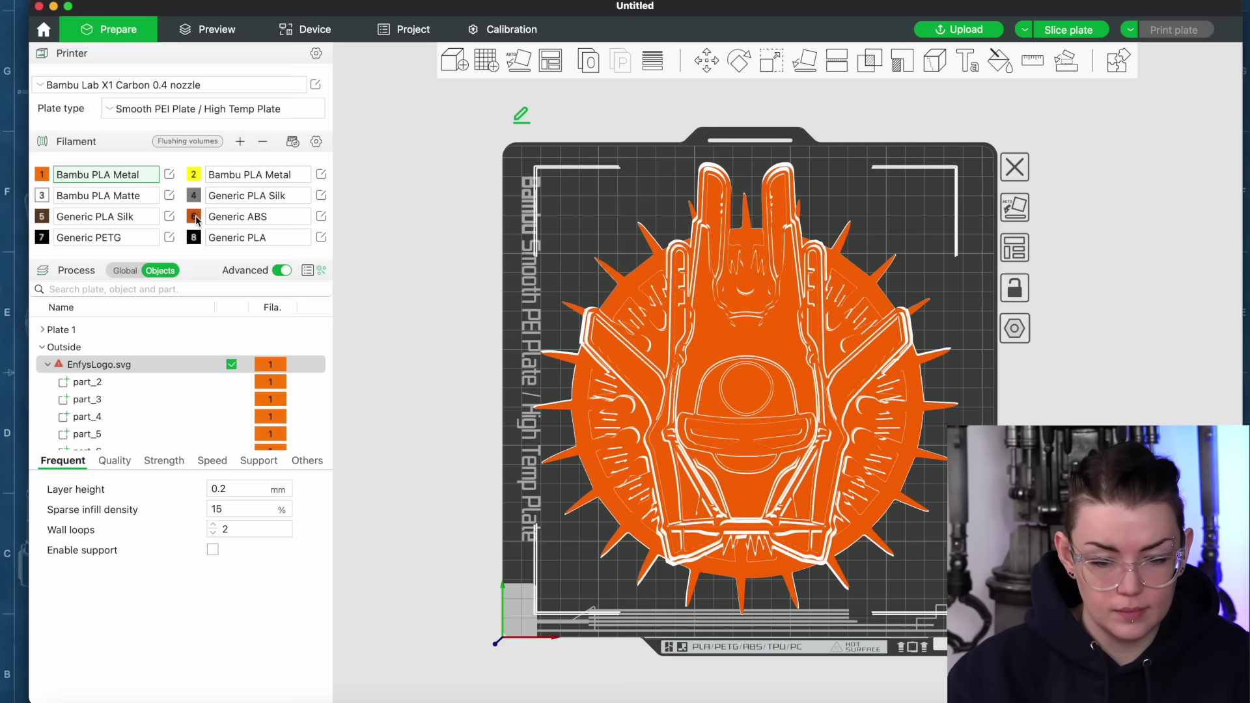
{"action": "left_click", "coordinate": [196, 218]}
{"action": "left_click", "coordinate": [551, 119]}
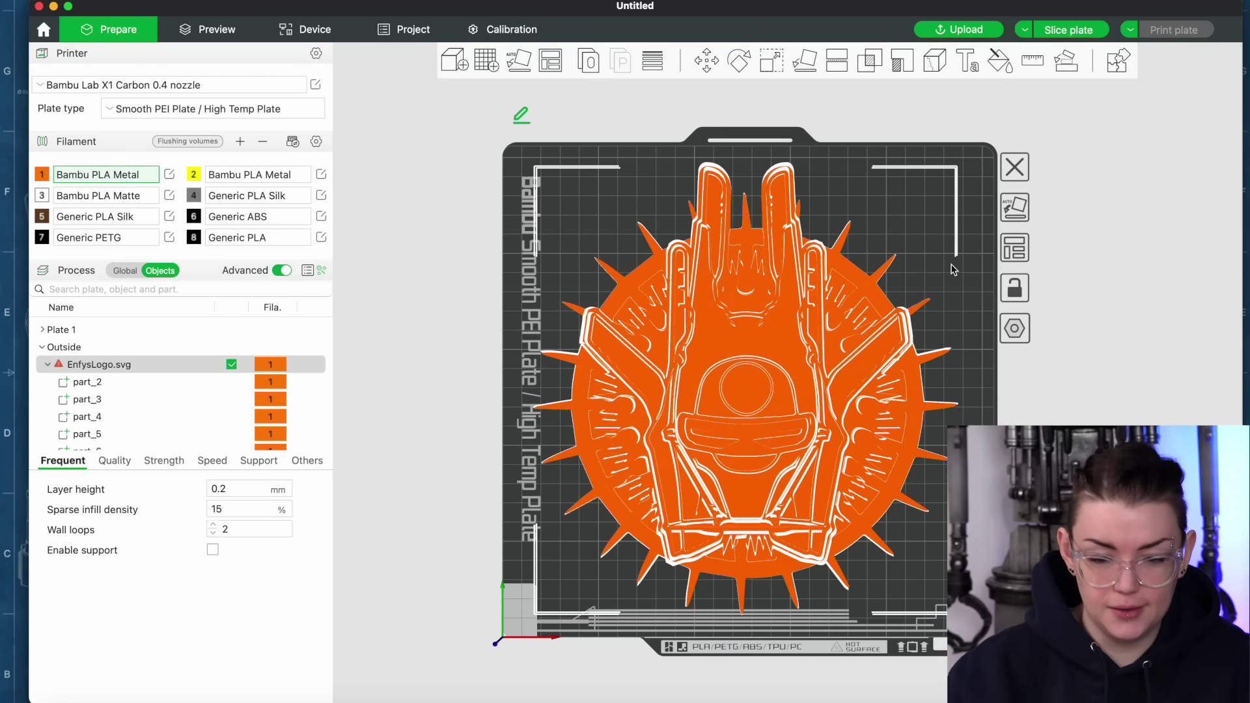
Use the Color Painting fill tool with edge detection to paint the logo's ship outlines in black filament 6.
{"action": "scroll", "coordinate": [1120, 402], "scroll_direction": "up", "scroll_amount": 5}
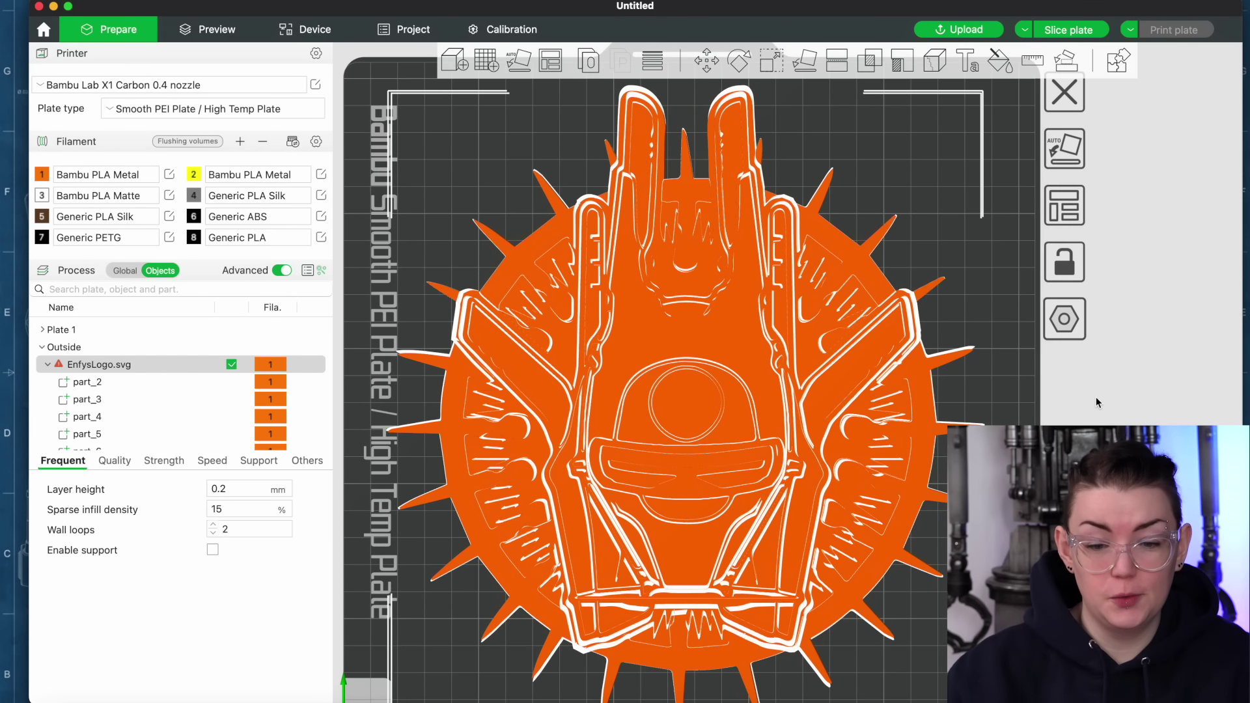
{"action": "left_click", "coordinate": [1000, 65]}
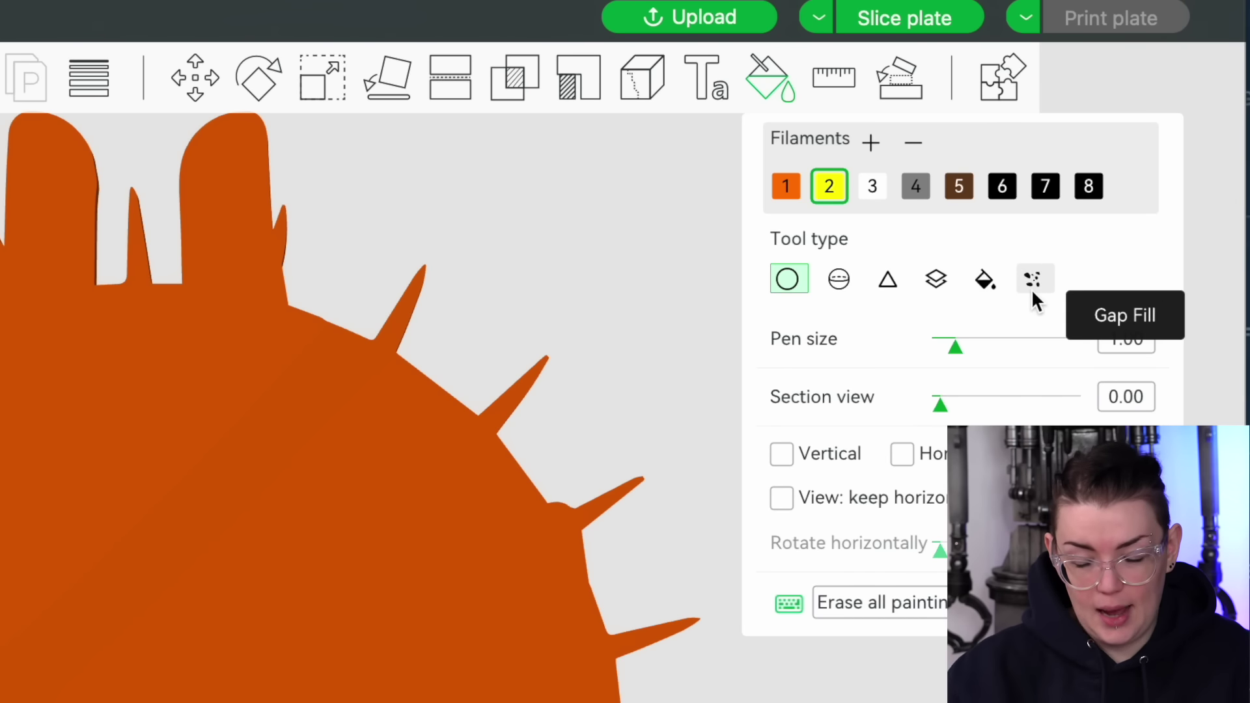
{"action": "left_click", "coordinate": [985, 279]}
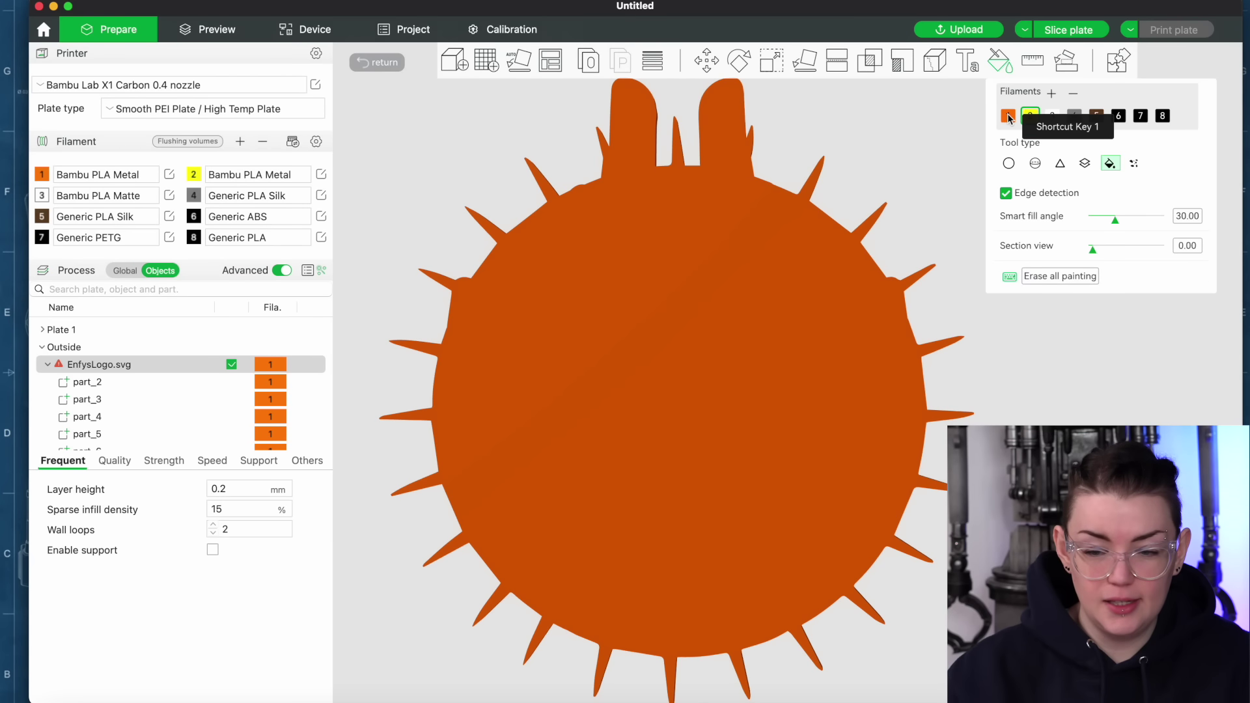
{"action": "left_click", "coordinate": [1118, 116]}
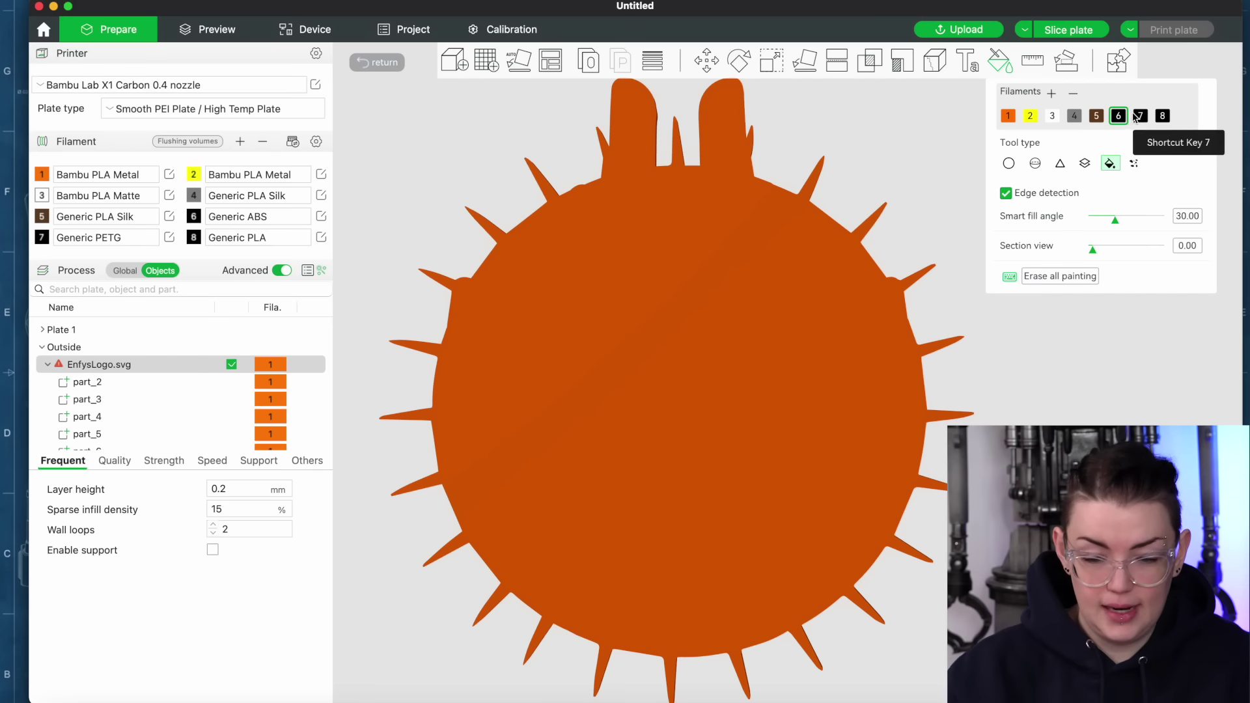
{"action": "left_click", "coordinate": [780, 285]}
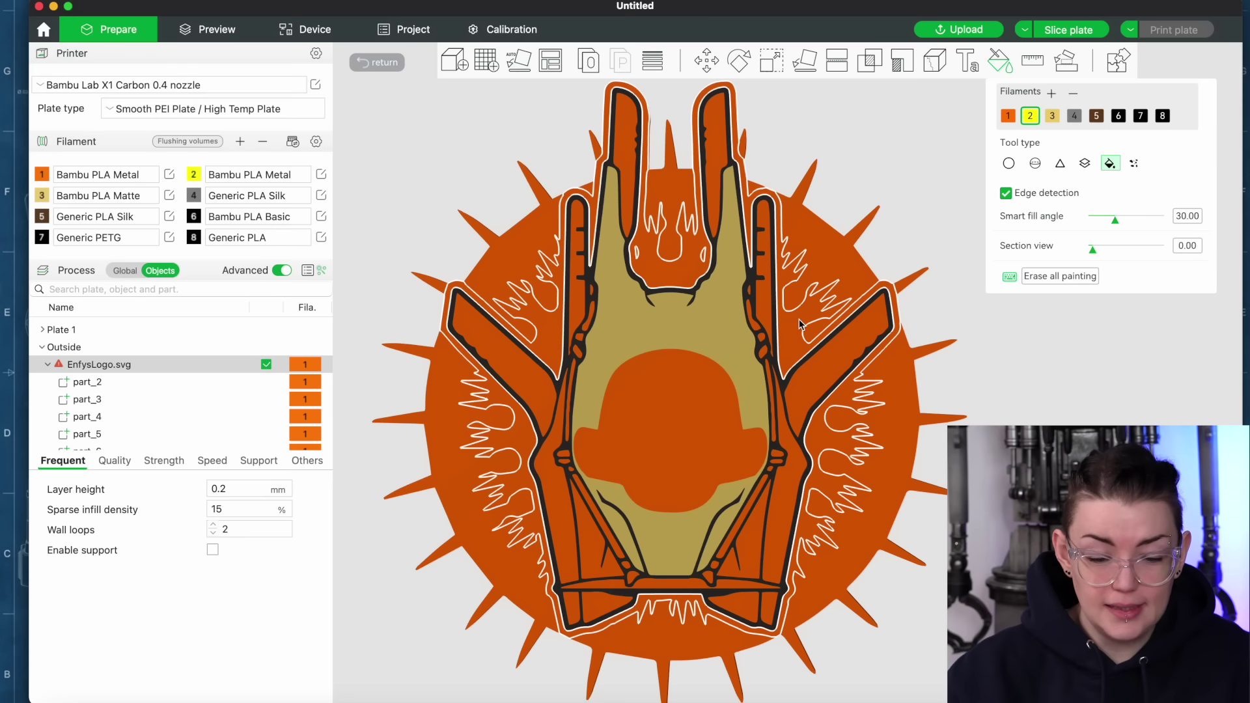
Fill the spiked outer ring and the dome and chin areas of the central helmet with brown filament 5.
{"action": "key", "text": "5"}
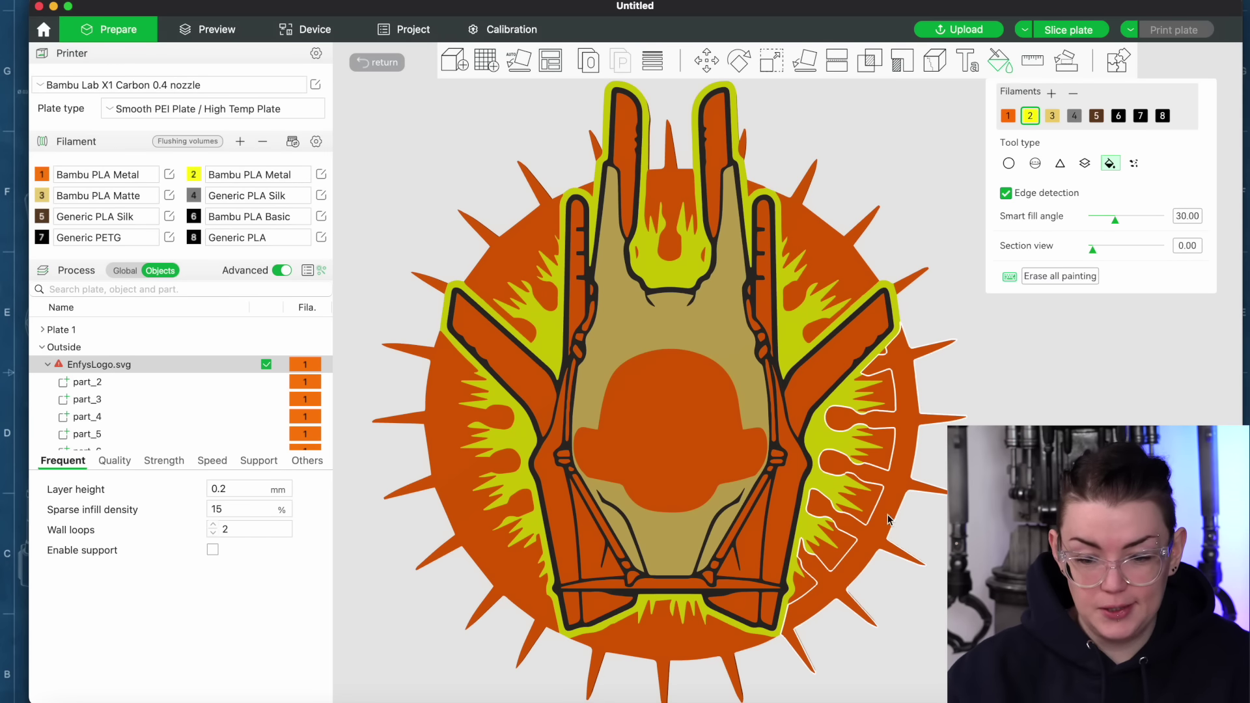
{"action": "left_click", "coordinate": [906, 353]}
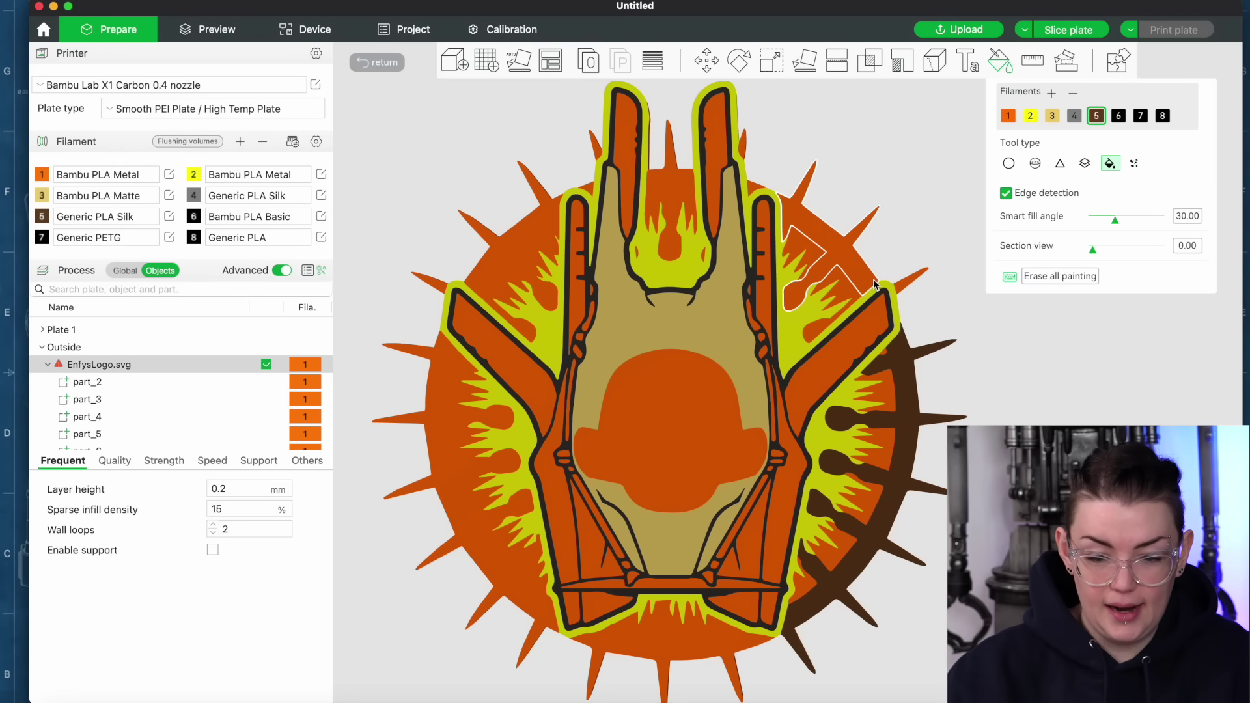
{"action": "left_click", "coordinate": [902, 285]}
{"action": "left_click", "coordinate": [902, 284]}
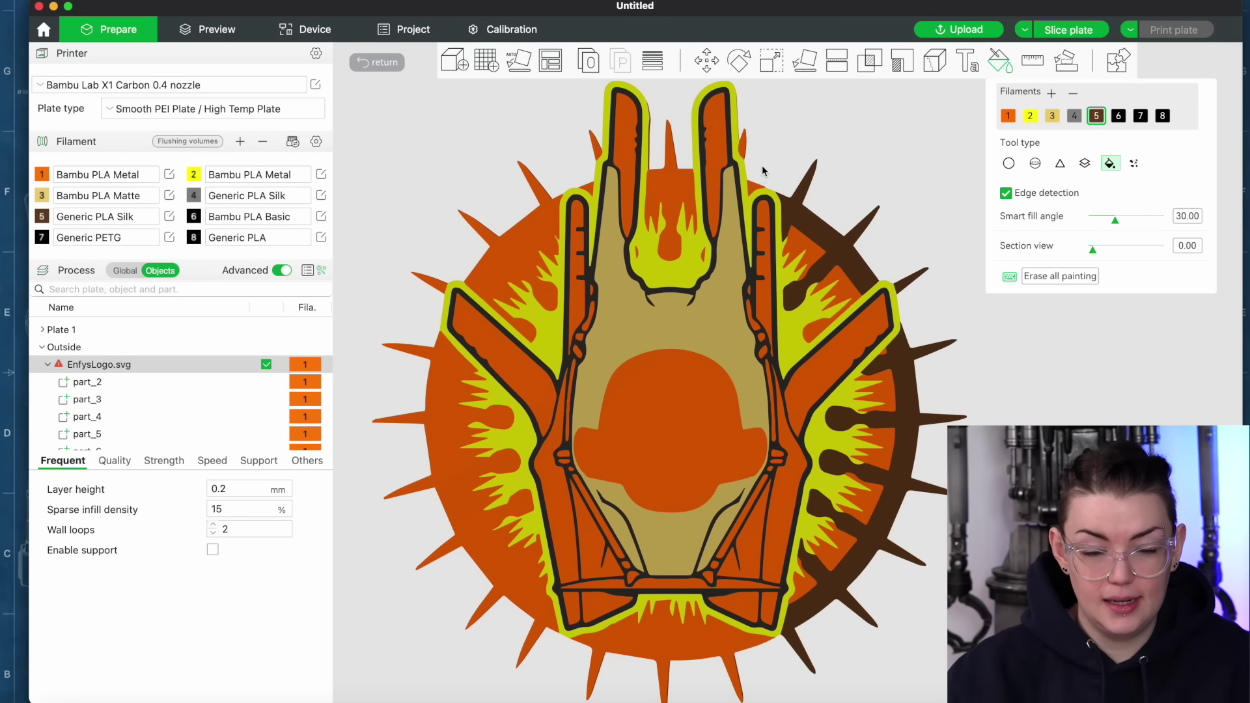
{"action": "left_click", "coordinate": [743, 145]}
{"action": "left_click", "coordinate": [671, 163]}
{"action": "left_click", "coordinate": [596, 148]}
{"action": "left_click", "coordinate": [518, 218]}
{"action": "left_click", "coordinate": [436, 287]}
{"action": "left_click", "coordinate": [449, 391]}
{"action": "left_click", "coordinate": [651, 645]}
{"action": "left_click", "coordinate": [626, 405]}
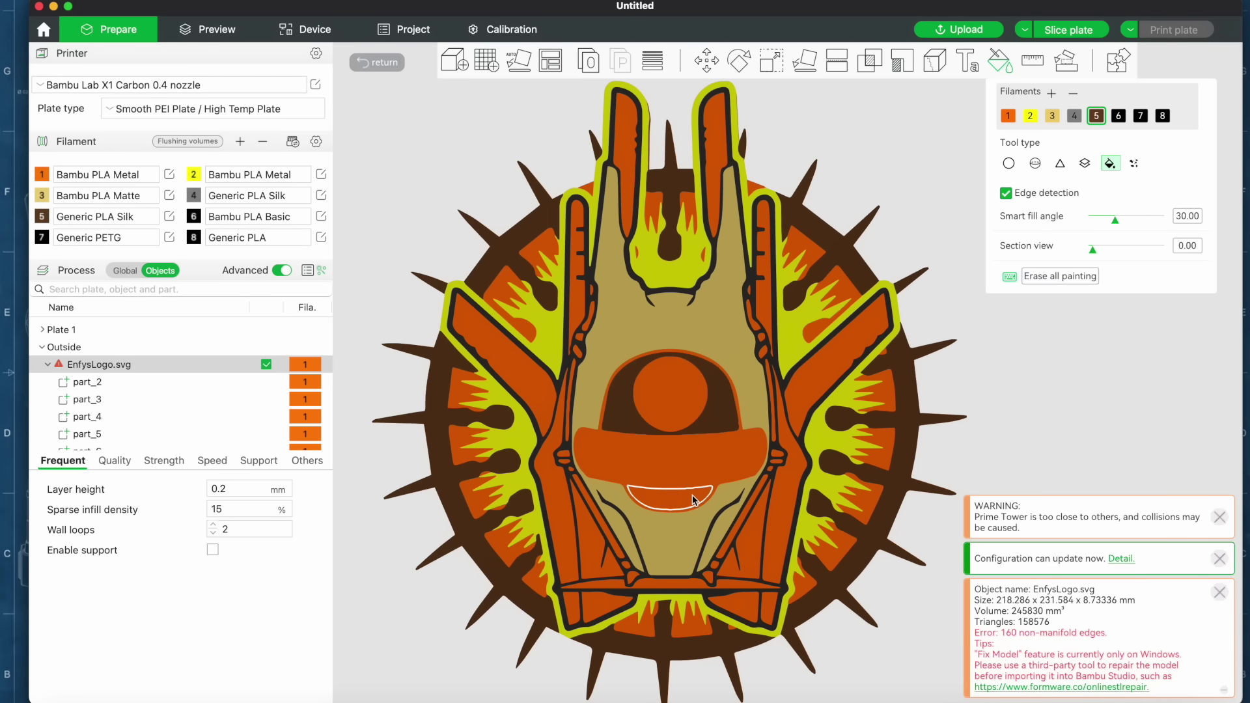
{"action": "left_click", "coordinate": [671, 498]}
Fill the remaining orange panels along the sides and rear of the ship's body with tan filament 3.
{"action": "scroll", "coordinate": [716, 462], "scroll_direction": "up", "scroll_amount": 3}
{"action": "key", "text": "3"}
{"action": "left_click", "coordinate": [847, 450]}
{"action": "left_click", "coordinate": [796, 544]}
{"action": "left_click", "coordinate": [716, 595]}
{"action": "left_click", "coordinate": [605, 543]}
{"action": "left_click", "coordinate": [561, 479]}
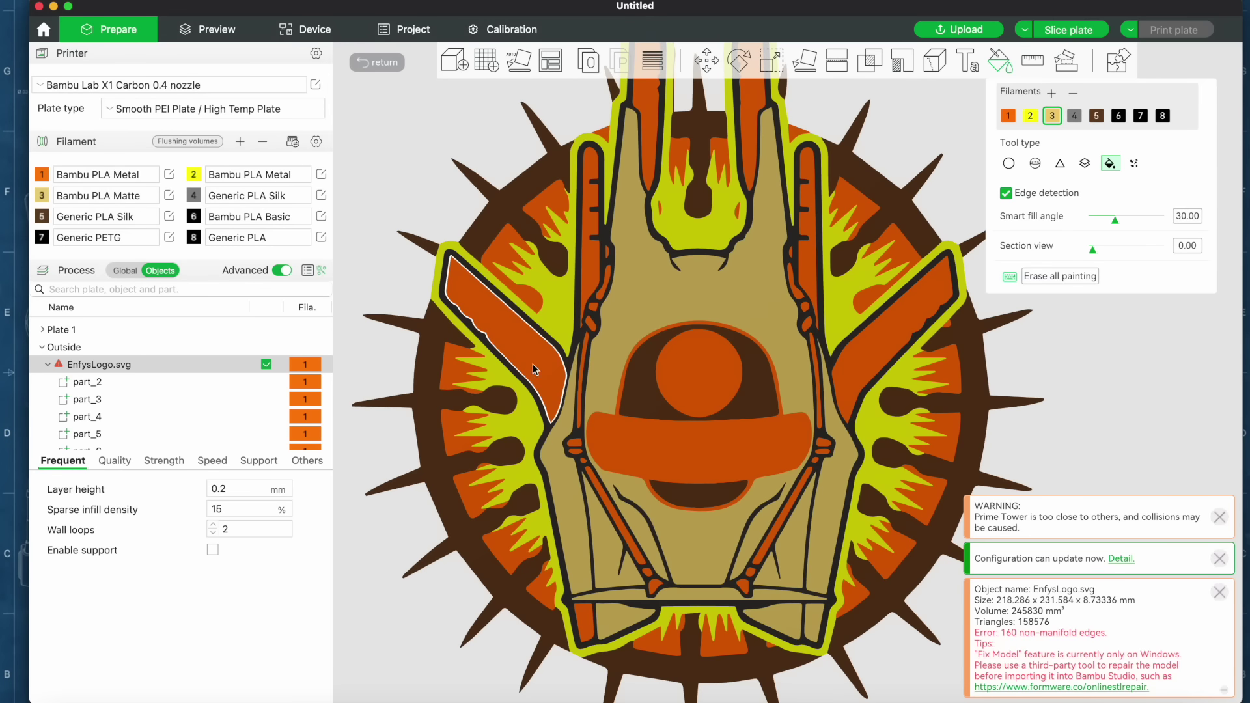
Fill the ship's front prongs, side rails, angled fins and the helmet's visor with grey filament 4.
{"action": "right_click_drag", "start_coordinate": [550, 365], "coordinate": [538, 427]}
{"action": "key", "text": "4"}
{"action": "left_click", "coordinate": [795, 312]}
{"action": "left_click", "coordinate": [861, 384]}
{"action": "left_click", "coordinate": [741, 163]}
{"action": "left_click", "coordinate": [635, 163]}
{"action": "left_click", "coordinate": [577, 280]}
{"action": "left_click", "coordinate": [500, 392]}
{"action": "left_click", "coordinate": [683, 498]}
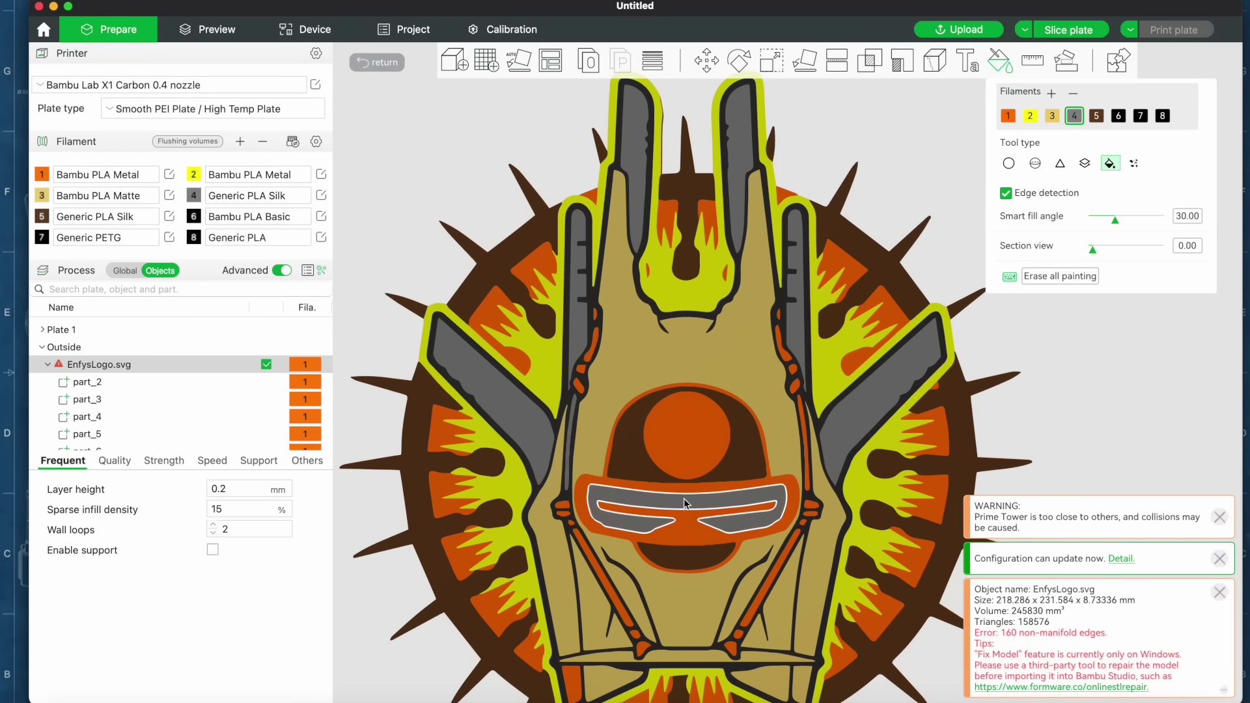
Fill the helmet's round spot with tan filament 3 and the ship's thin struts and joints with grey filament 4, dismissing the model notifications.
{"action": "key", "text": "3"}
{"action": "left_click", "coordinate": [687, 434]}
{"action": "scroll", "coordinate": [579, 385], "scroll_direction": "up", "scroll_amount": 2}
{"action": "left_click", "coordinate": [585, 341]}
{"action": "left_click", "coordinate": [577, 500]}
{"action": "left_click", "coordinate": [610, 517]}
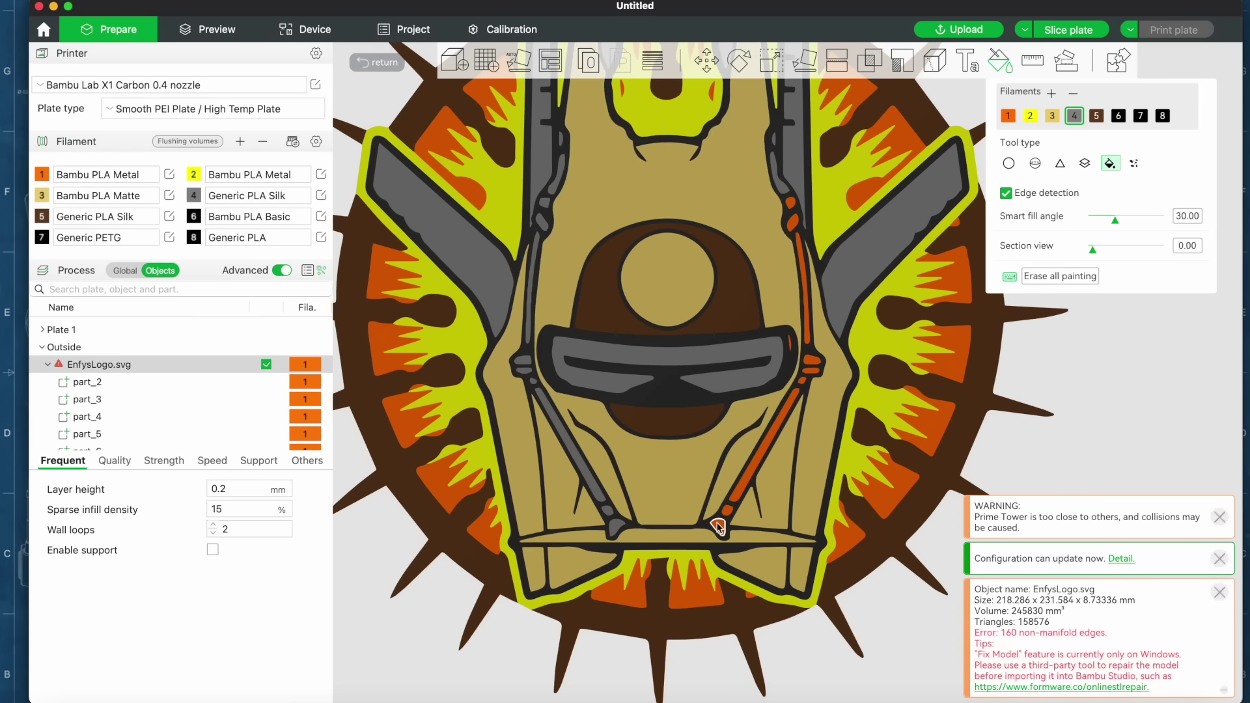
{"action": "left_click", "coordinate": [717, 527]}
{"action": "left_click", "coordinate": [1220, 593]}
{"action": "left_click", "coordinate": [1220, 640]}
{"action": "left_click", "coordinate": [802, 374]}
{"action": "scroll", "coordinate": [814, 378], "scroll_direction": "up", "scroll_amount": 2}
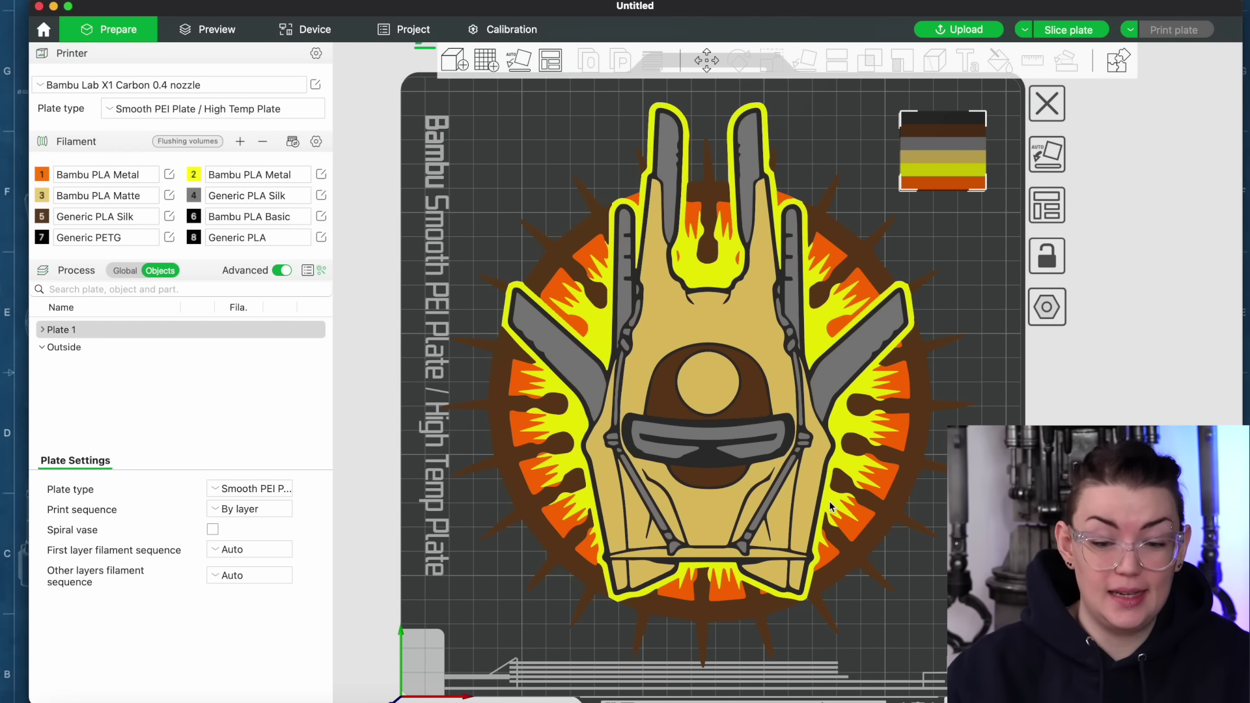
Turn off uniform scale for the painted logo and reduce its Z size to 8 mm and finally to 4 mm.
{"action": "scroll", "coordinate": [831, 506], "scroll_direction": "down", "scroll_amount": 2}
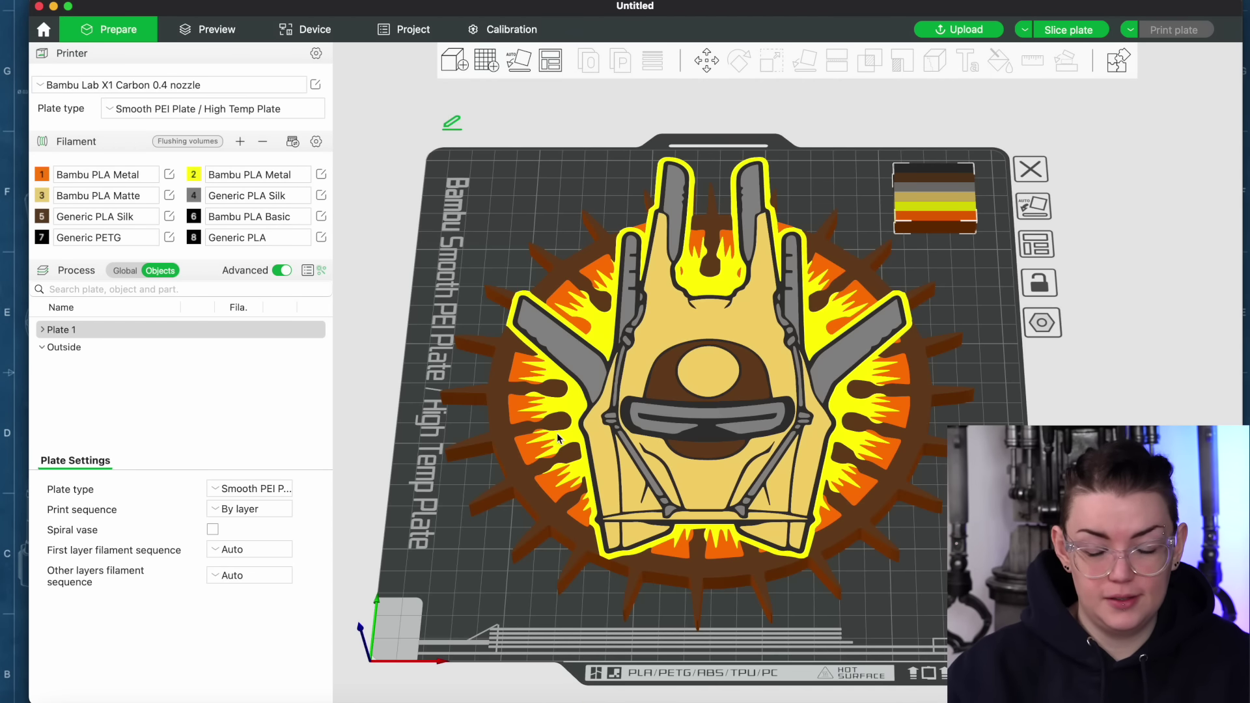
{"action": "left_click", "coordinate": [822, 347]}
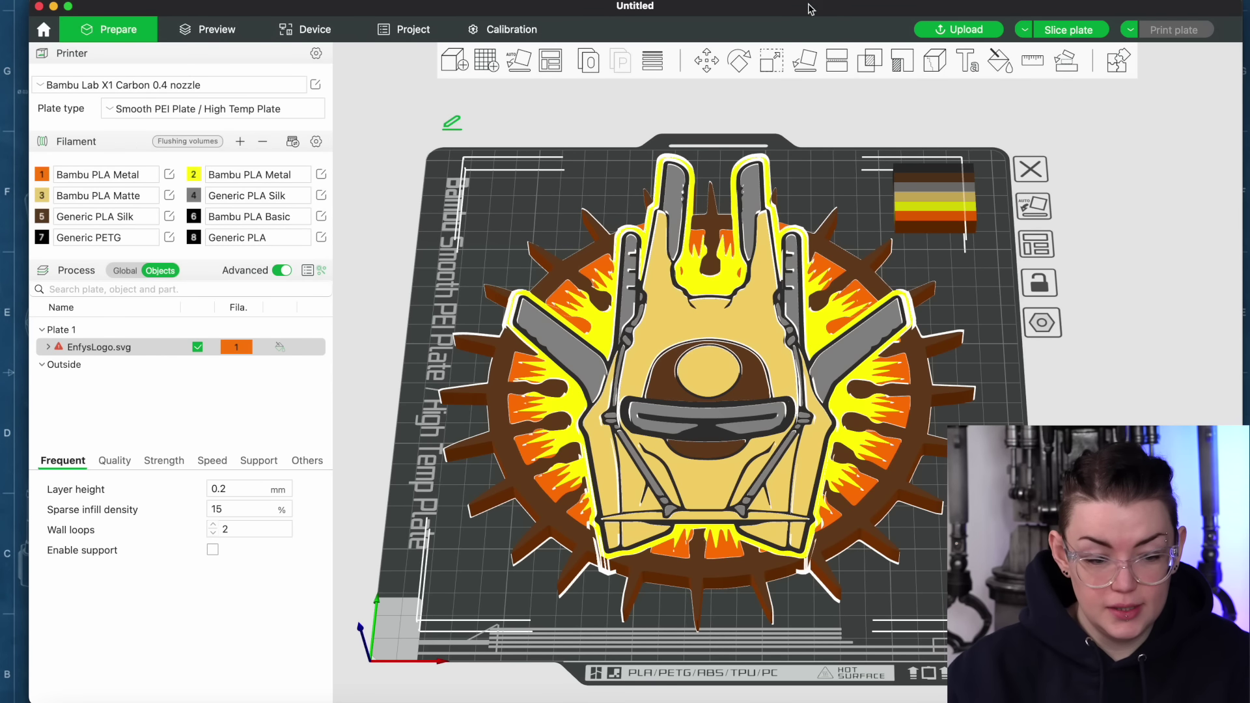
{"action": "left_click", "coordinate": [773, 63]}
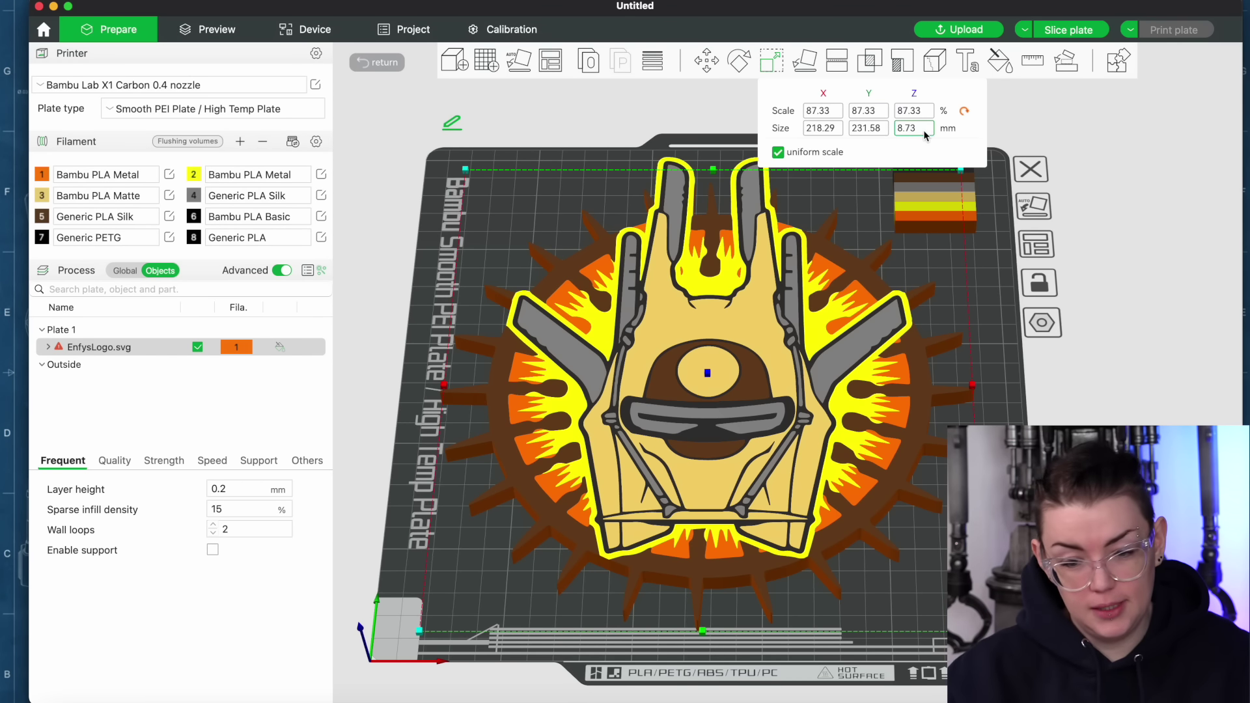
{"action": "left_click", "coordinate": [776, 151]}
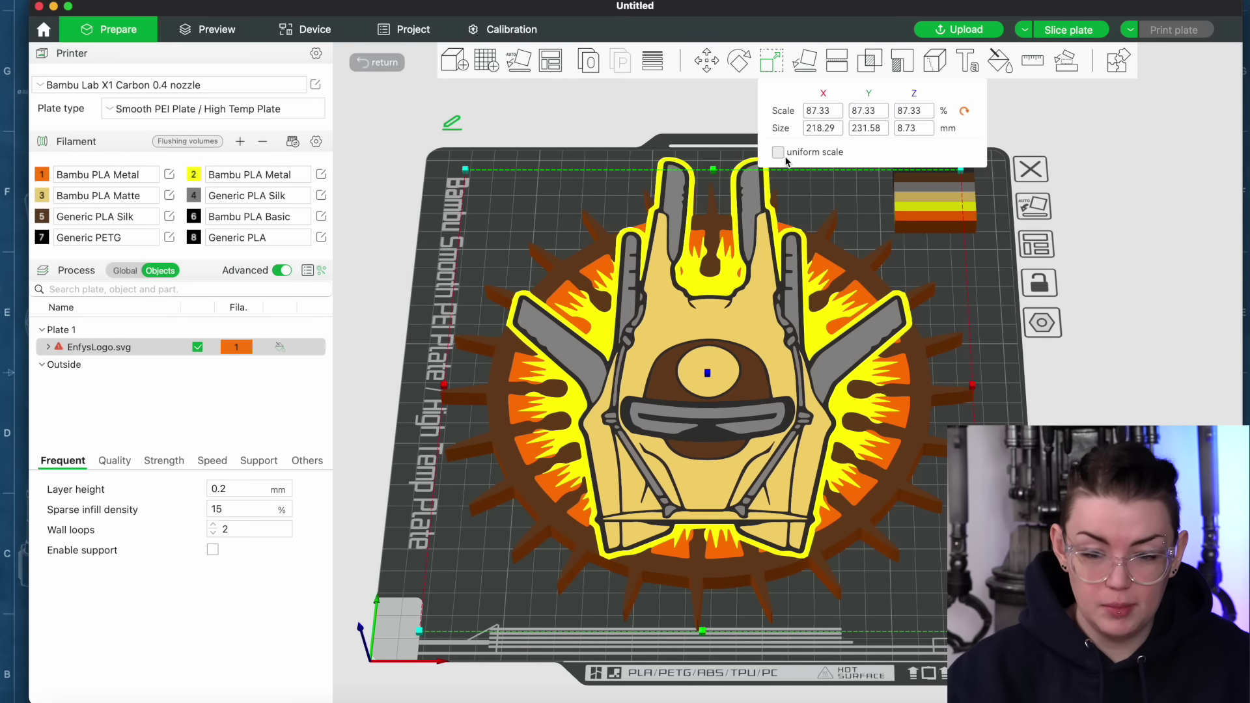
{"action": "left_click", "coordinate": [923, 128]}
{"action": "type", "text": "8"}
{"action": "key", "text": "Return"}
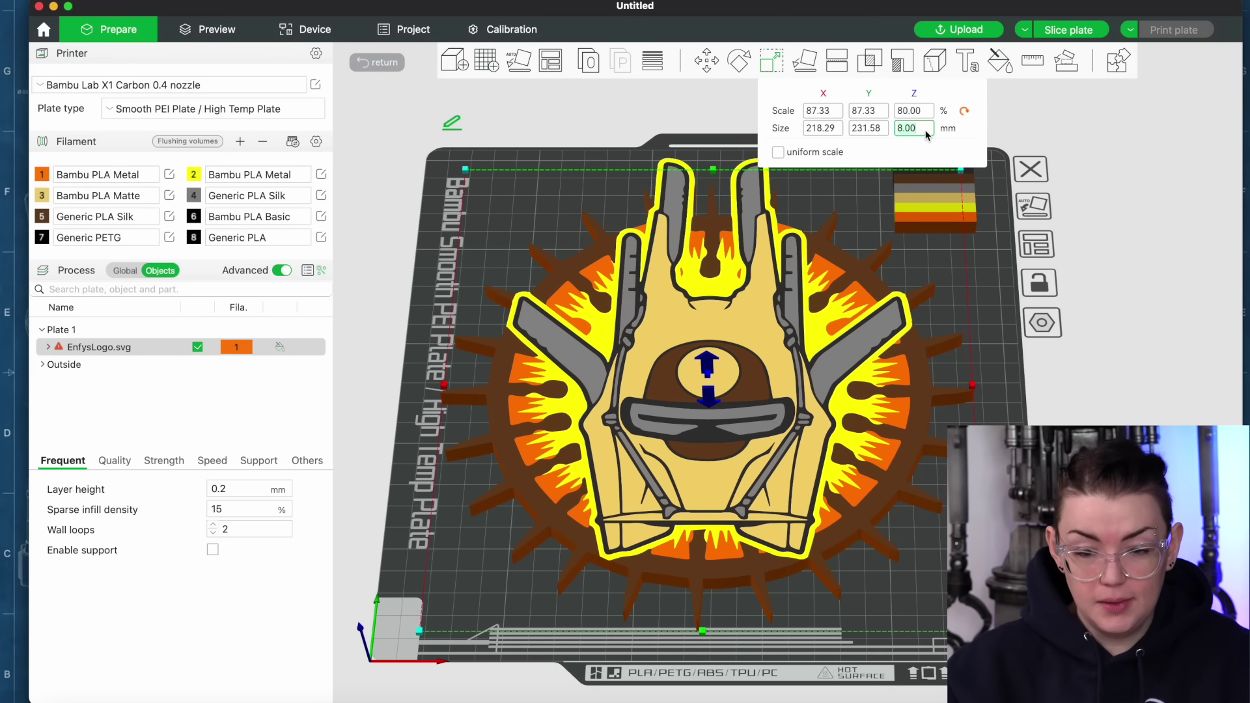
{"action": "type", "text": "4"}
{"action": "key", "text": "Return"}
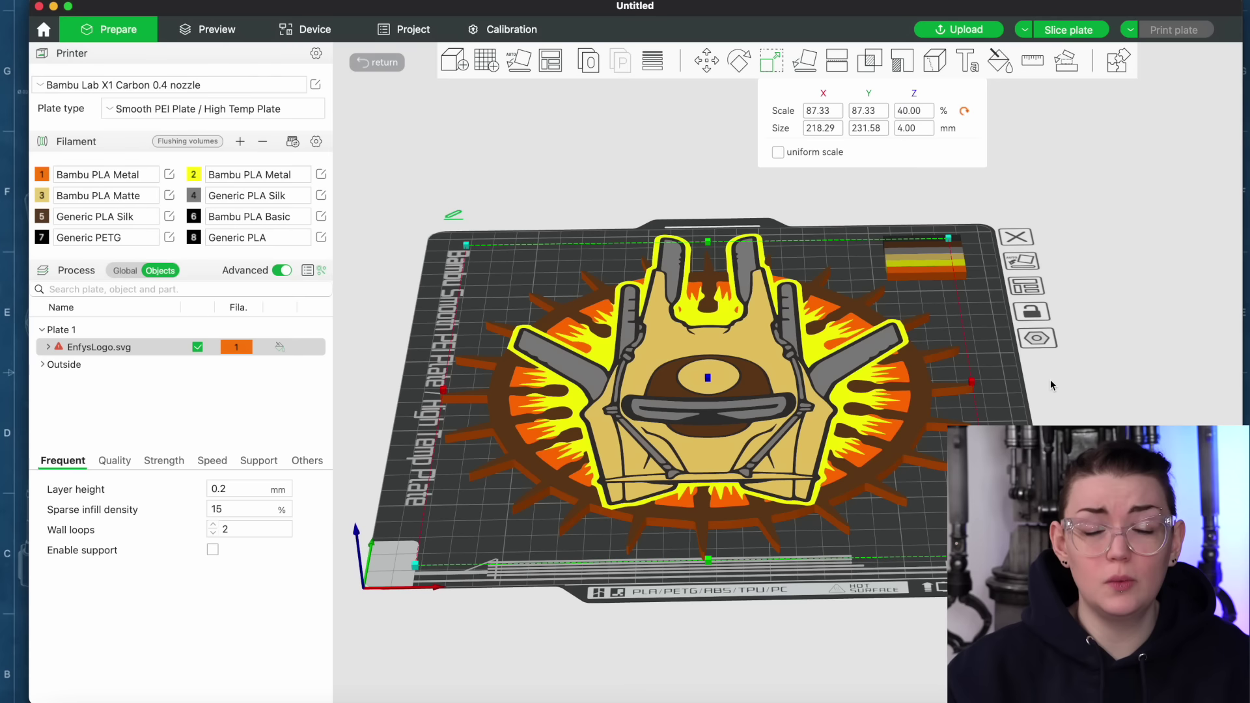
{"action": "left_click_drag", "start_coordinate": [1052, 385], "coordinate": [1054, 391]}
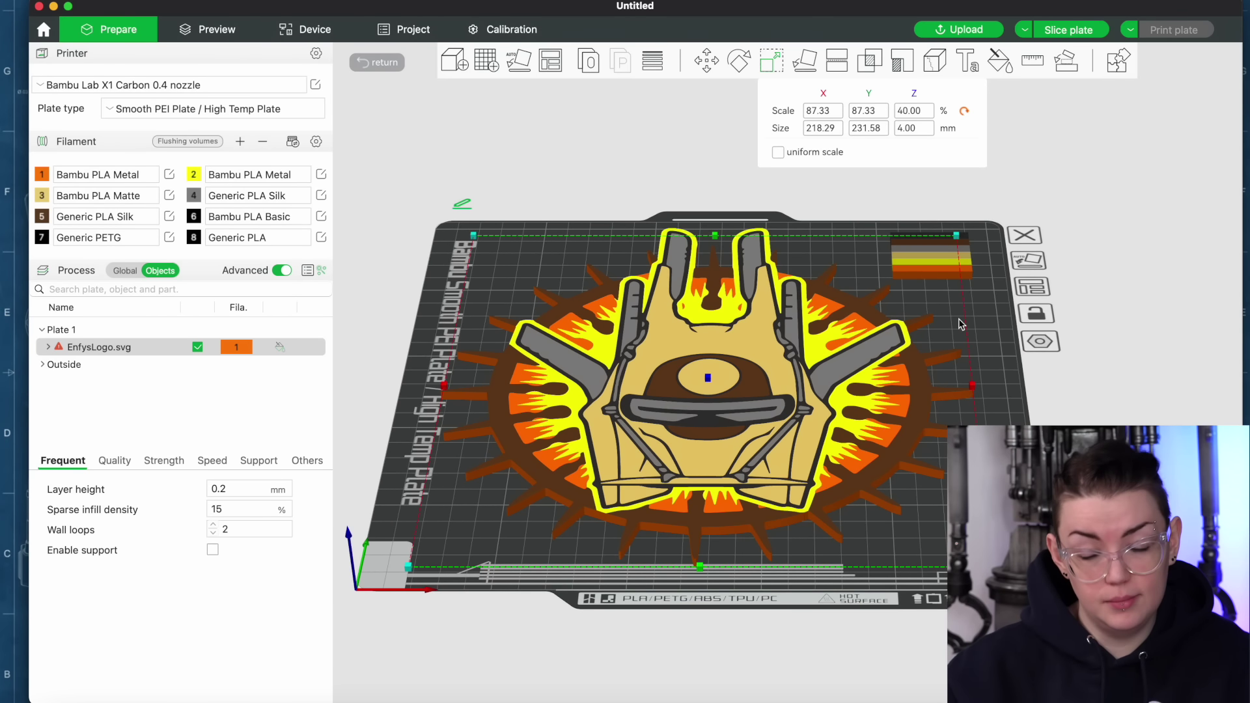
Flip the painted logo face down on the plate, with a rotation of 180° about X and 180° about Z.
{"action": "left_click", "coordinate": [739, 61]}
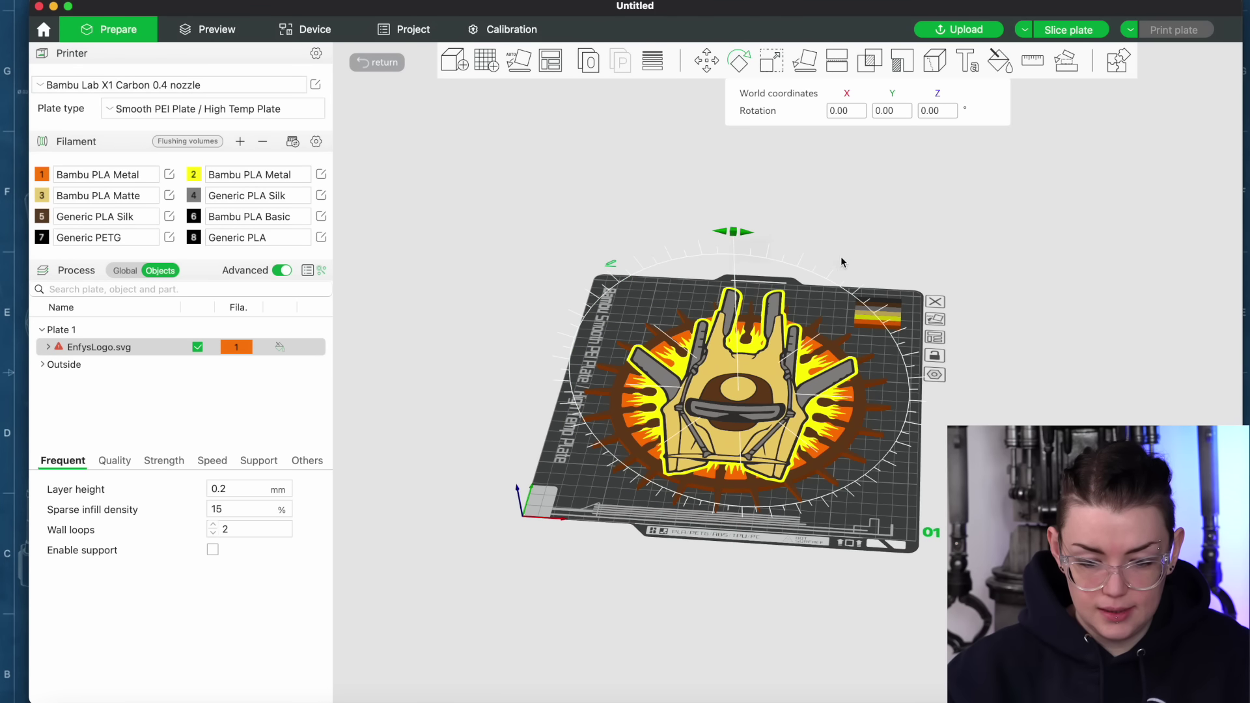
{"action": "left_click_drag", "start_coordinate": [733, 233], "coordinate": [745, 463]}
{"action": "key", "text": "1"}
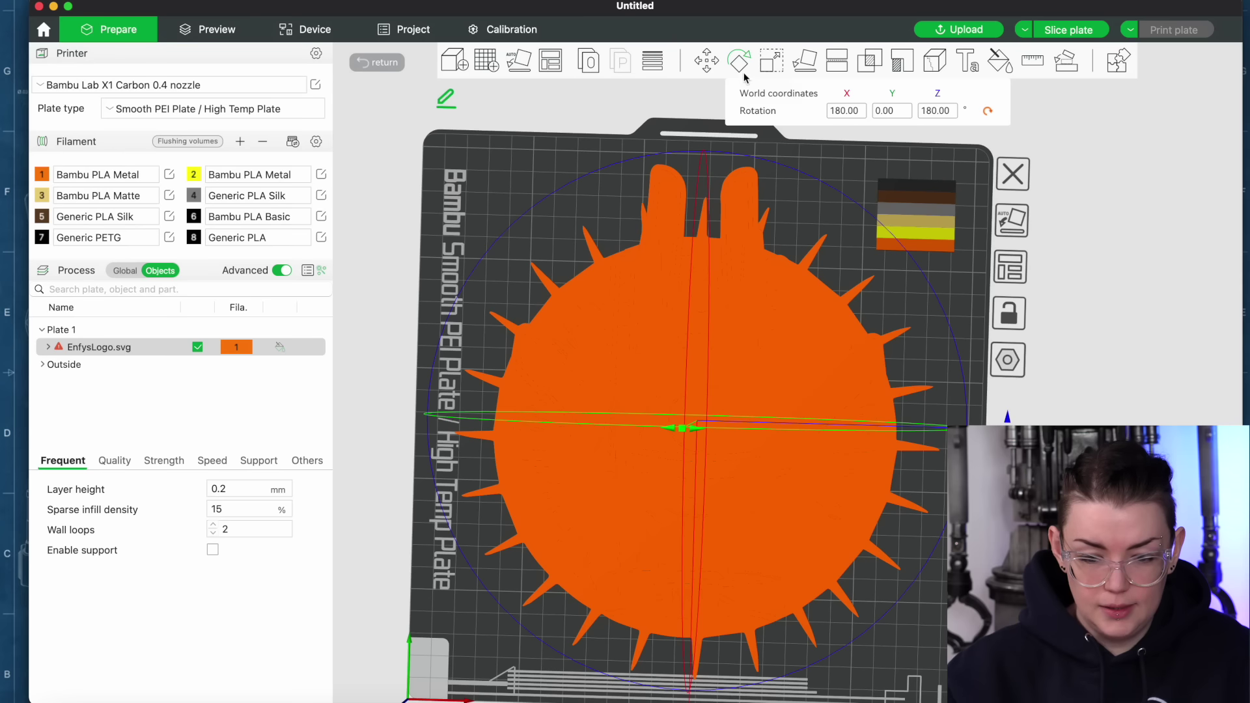
Move the flipped logo along the Y axis to position 133.82 mm on the plate.
{"action": "left_click", "coordinate": [707, 62]}
{"action": "left_click_drag", "start_coordinate": [707, 157], "coordinate": [708, 155]}
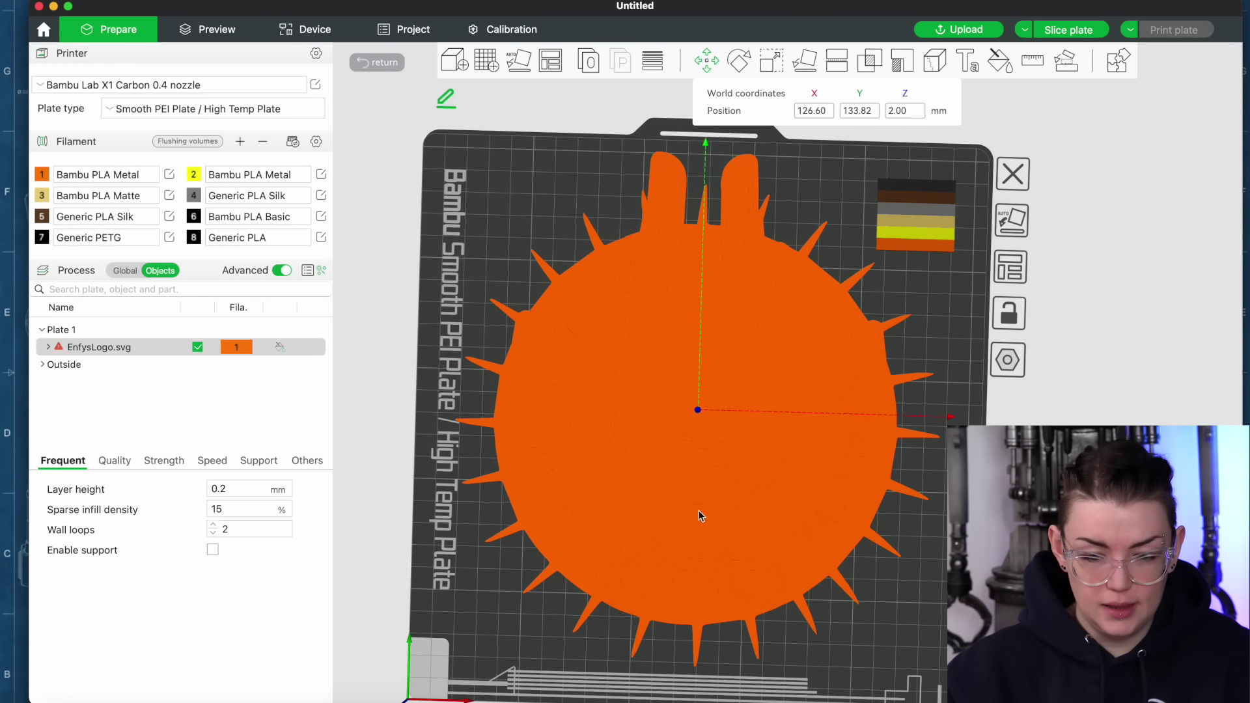
{"action": "right_click_drag", "start_coordinate": [678, 676], "coordinate": [636, 661]}
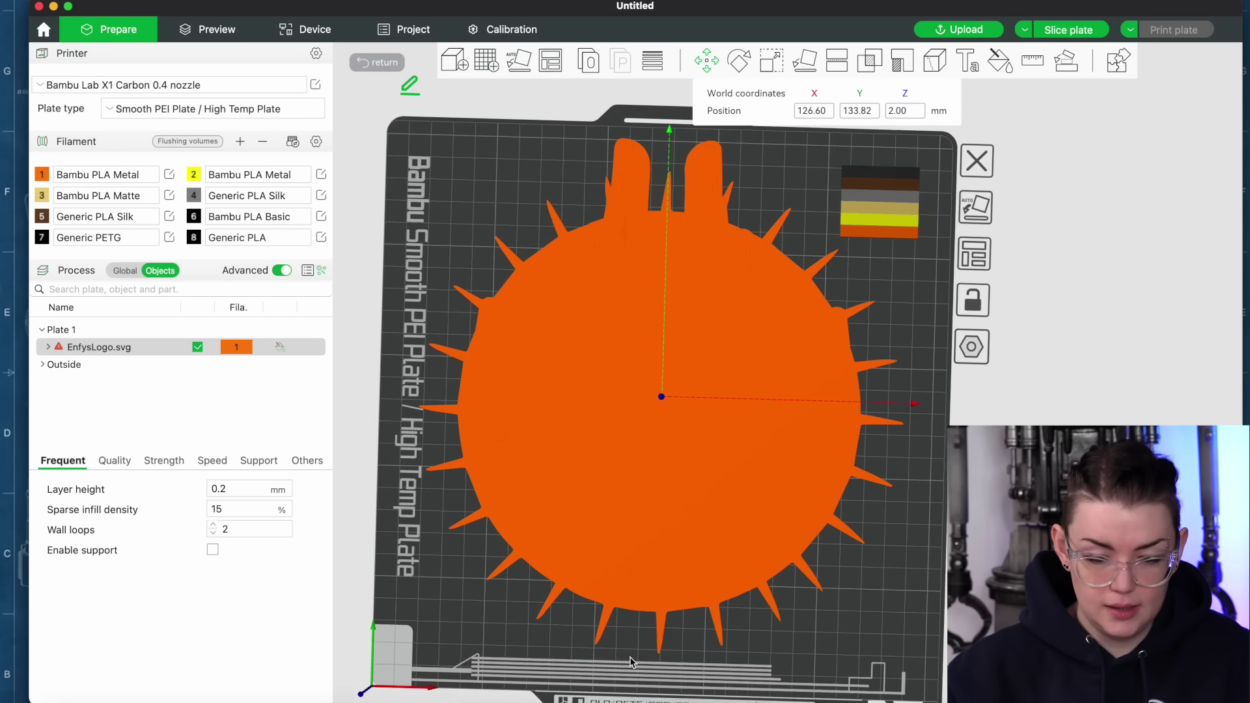
{"action": "left_click_drag", "start_coordinate": [881, 620], "coordinate": [889, 602]}
Slice the plate and examine the back of the sliced logo from several angles.
{"action": "left_click", "coordinate": [1084, 32]}
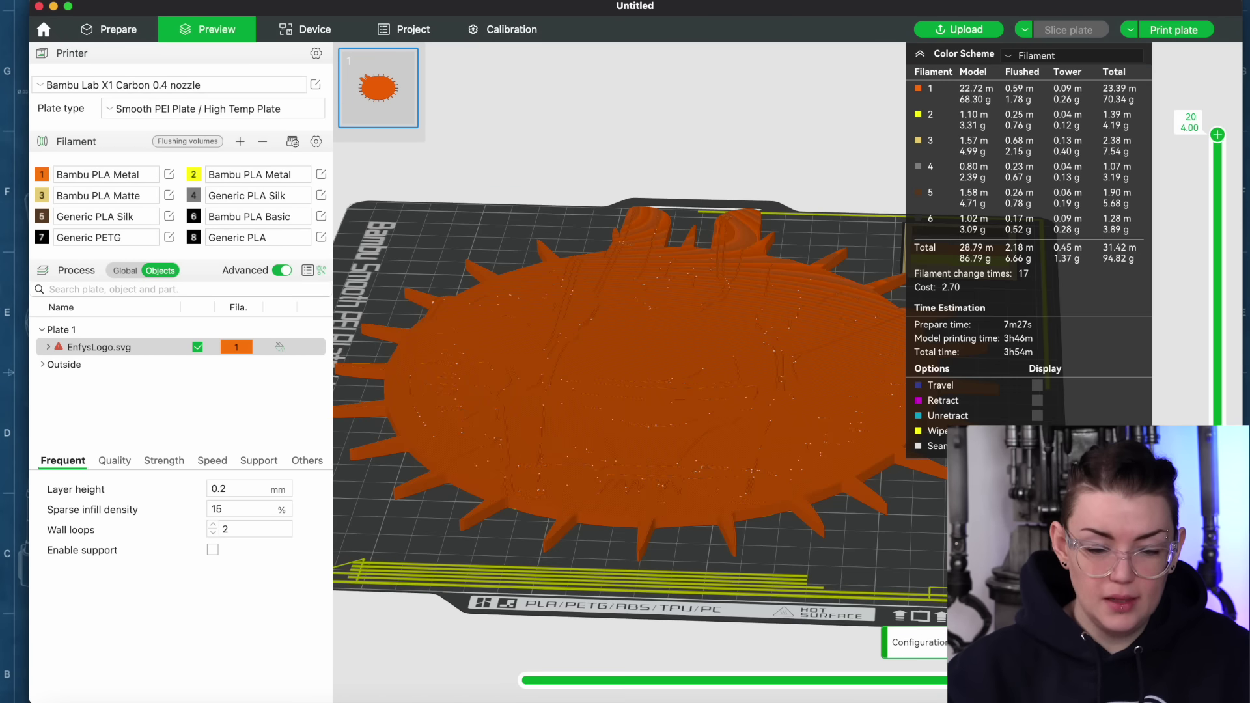
{"action": "left_click_drag", "start_coordinate": [768, 312], "coordinate": [775, 371]}
{"action": "scroll", "coordinate": [719, 545], "scroll_direction": "up", "scroll_amount": 1}
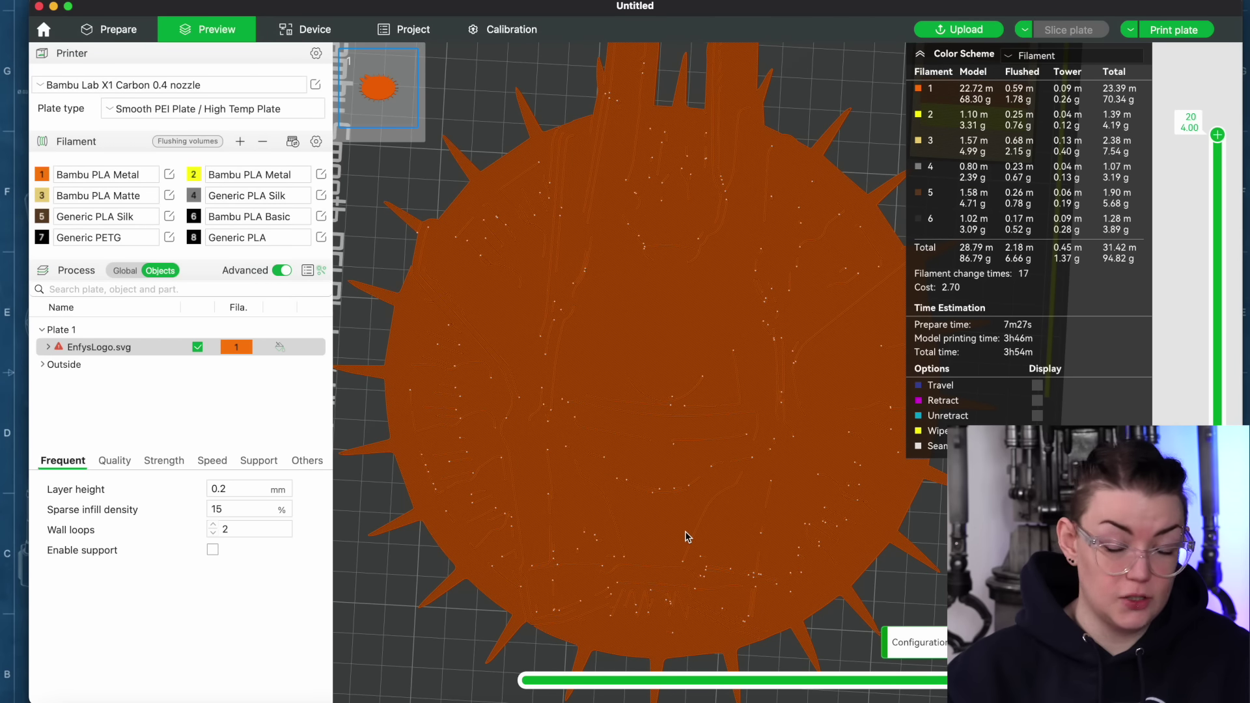
{"action": "scroll", "coordinate": [788, 385], "scroll_direction": "down", "scroll_amount": 5}
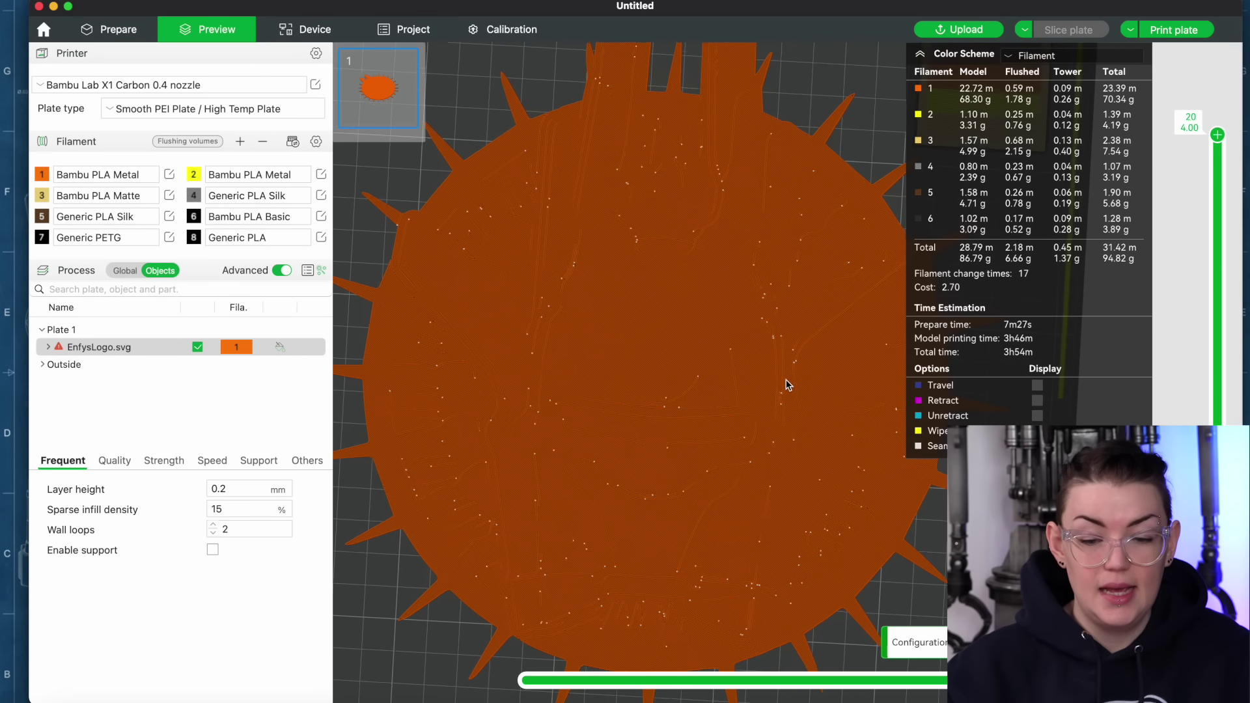
{"action": "mouse_move", "coordinate": [788, 384]}
{"action": "left_mouse_down"}
{"action": "mouse_move", "coordinate": [786, 277]}
{"action": "mouse_move", "coordinate": [786, 366]}
{"action": "left_mouse_up"}
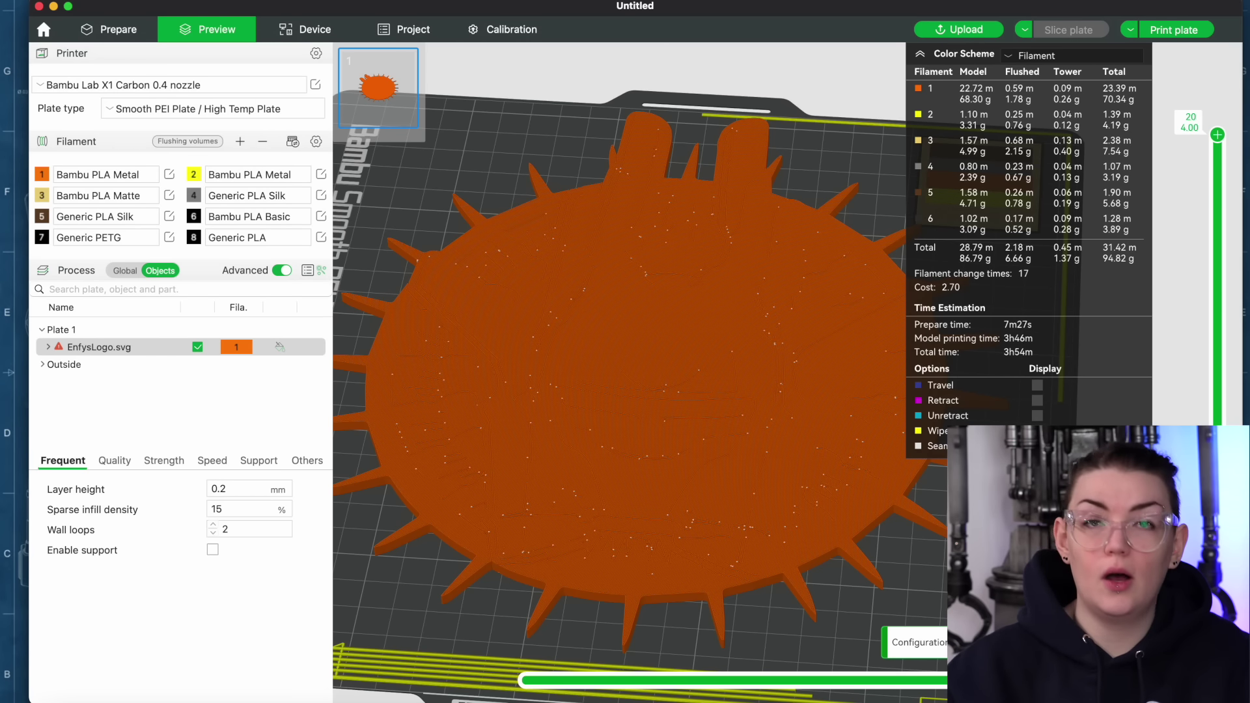
{"action": "mouse_move", "coordinate": [787, 366]}
{"action": "left_mouse_down"}
{"action": "mouse_move", "coordinate": [787, 340]}
{"action": "mouse_move", "coordinate": [788, 370]}
{"action": "left_mouse_up"}
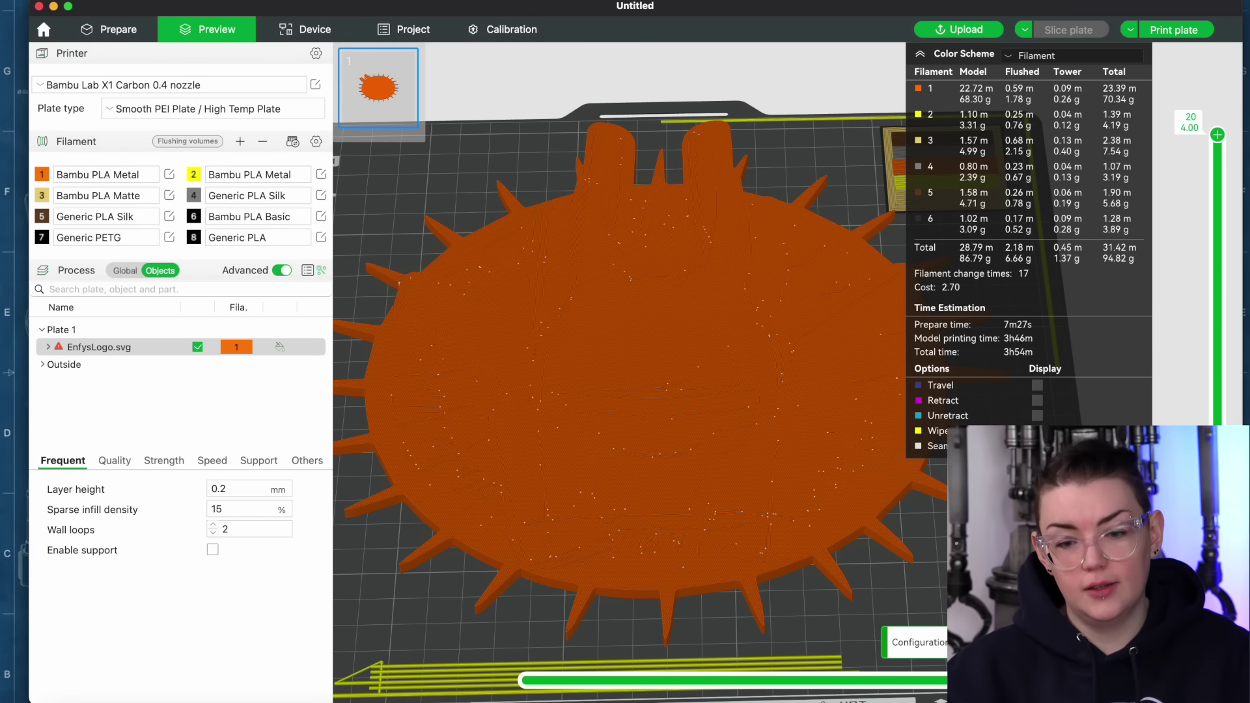
{"action": "left_click_drag", "start_coordinate": [790, 365], "coordinate": [788, 389]}
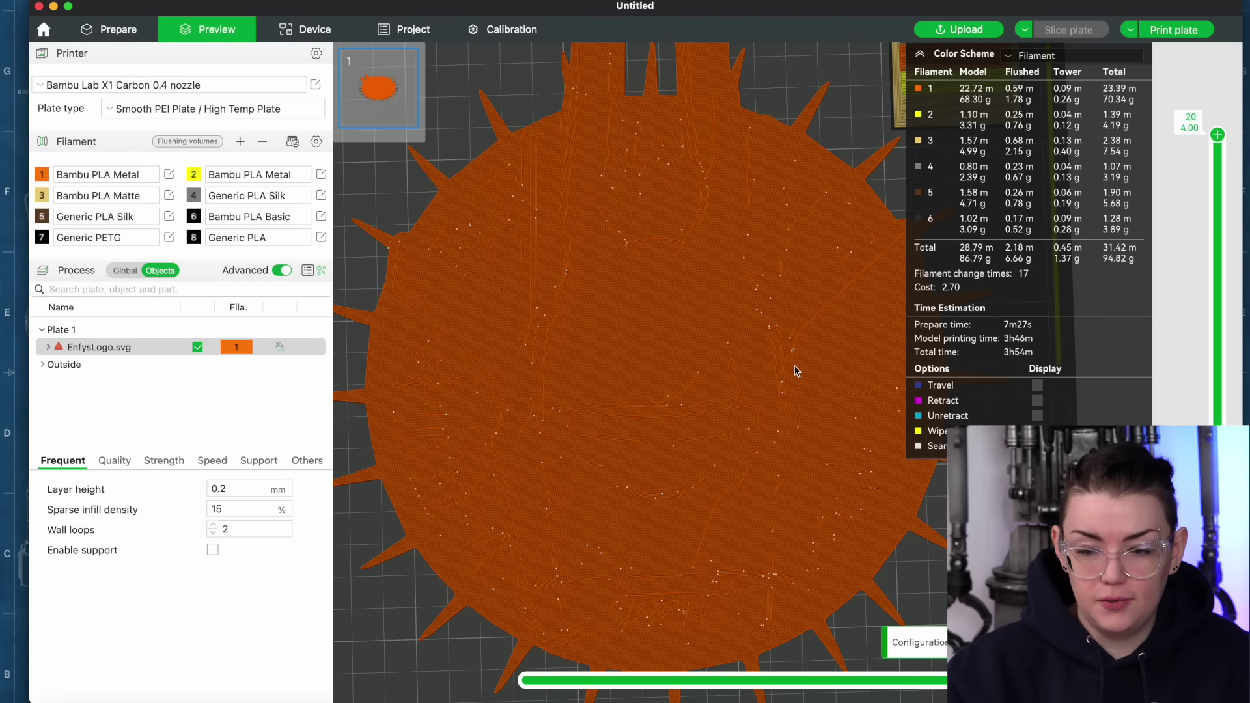
Inspect the infill around layers 11 and 12, and set the global sparse infill pattern to Gyroid in the resliced print.
{"action": "left_click_drag", "start_coordinate": [1218, 135], "coordinate": [1216, 357]}
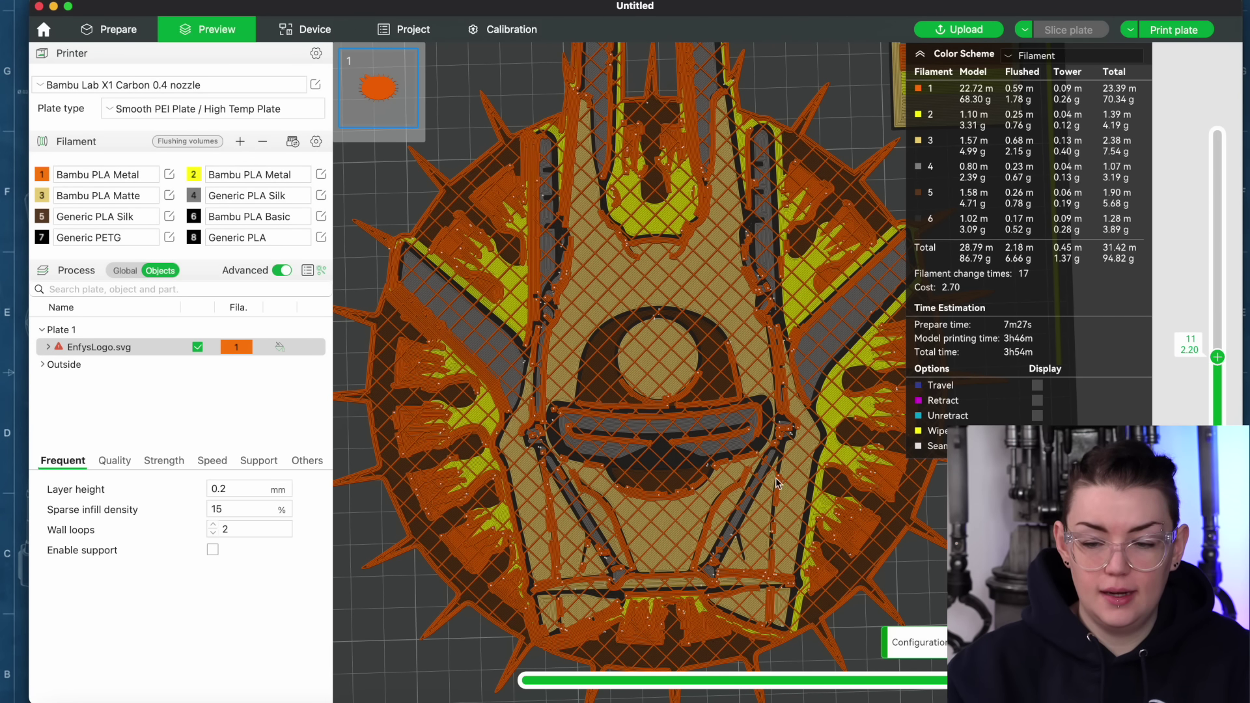
{"action": "left_click_drag", "start_coordinate": [1220, 360], "coordinate": [1219, 333]}
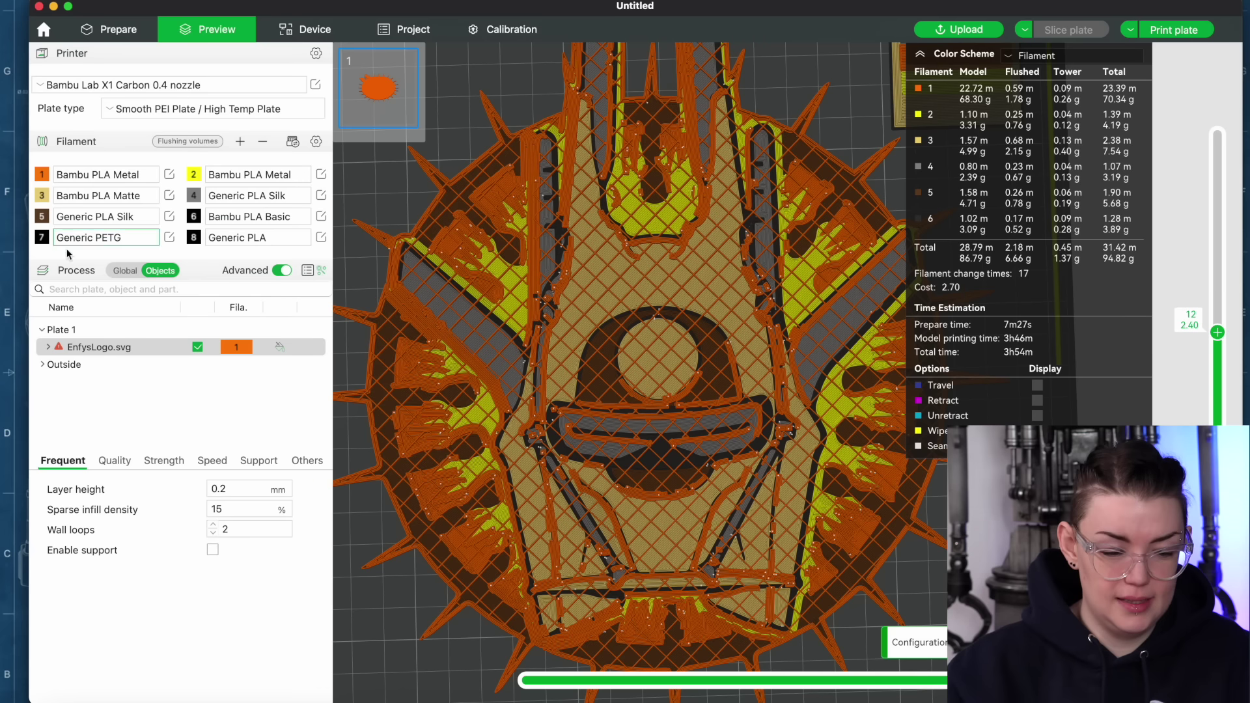
{"action": "left_click", "coordinate": [114, 461]}
{"action": "scroll", "coordinate": [250, 609], "scroll_direction": "down", "scroll_amount": 10}
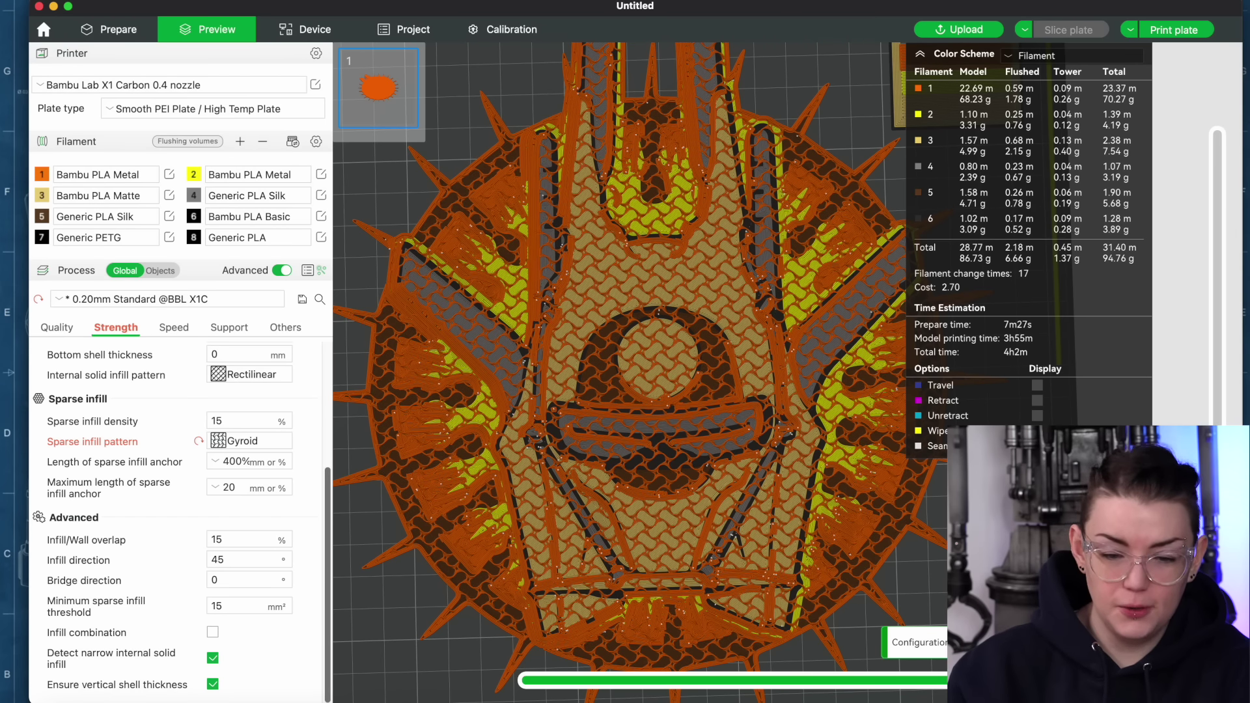
Step through the resliced layers up to layer 19 and examine how the backing covers the colour areas.
{"action": "left_click_drag", "start_coordinate": [1218, 423], "coordinate": [1219, 236]}
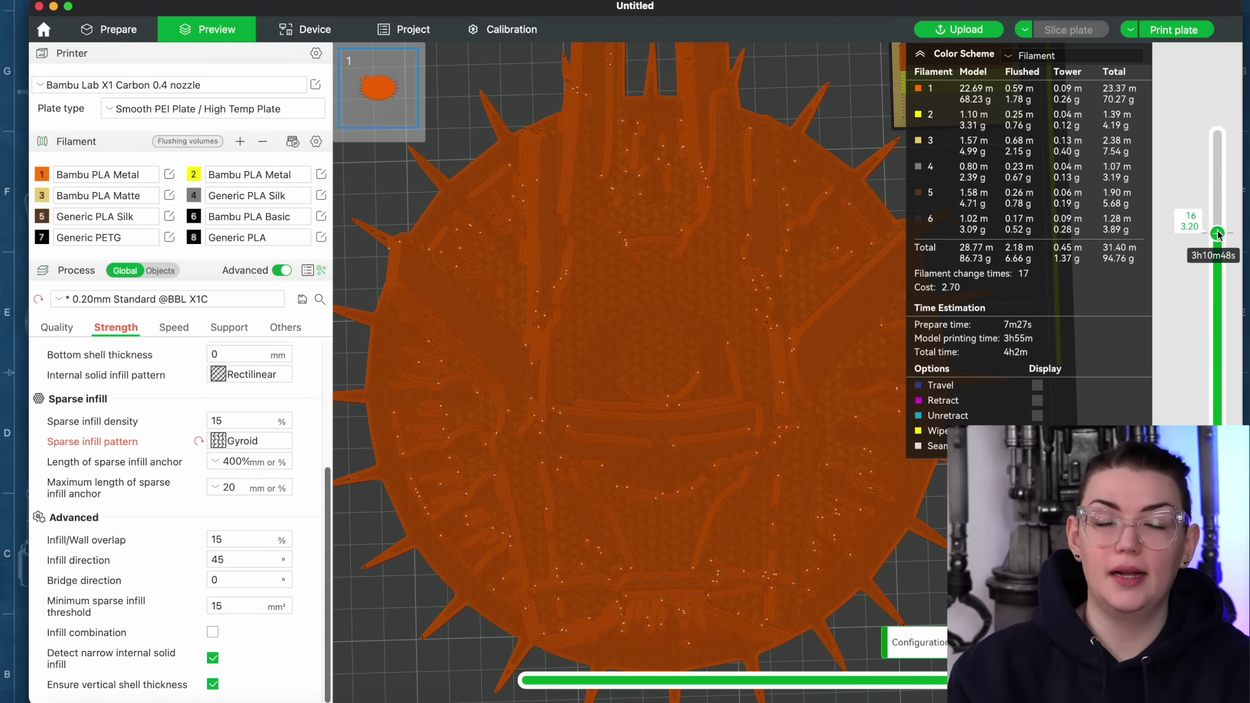
{"action": "left_click_drag", "start_coordinate": [1219, 235], "coordinate": [1208, 181]}
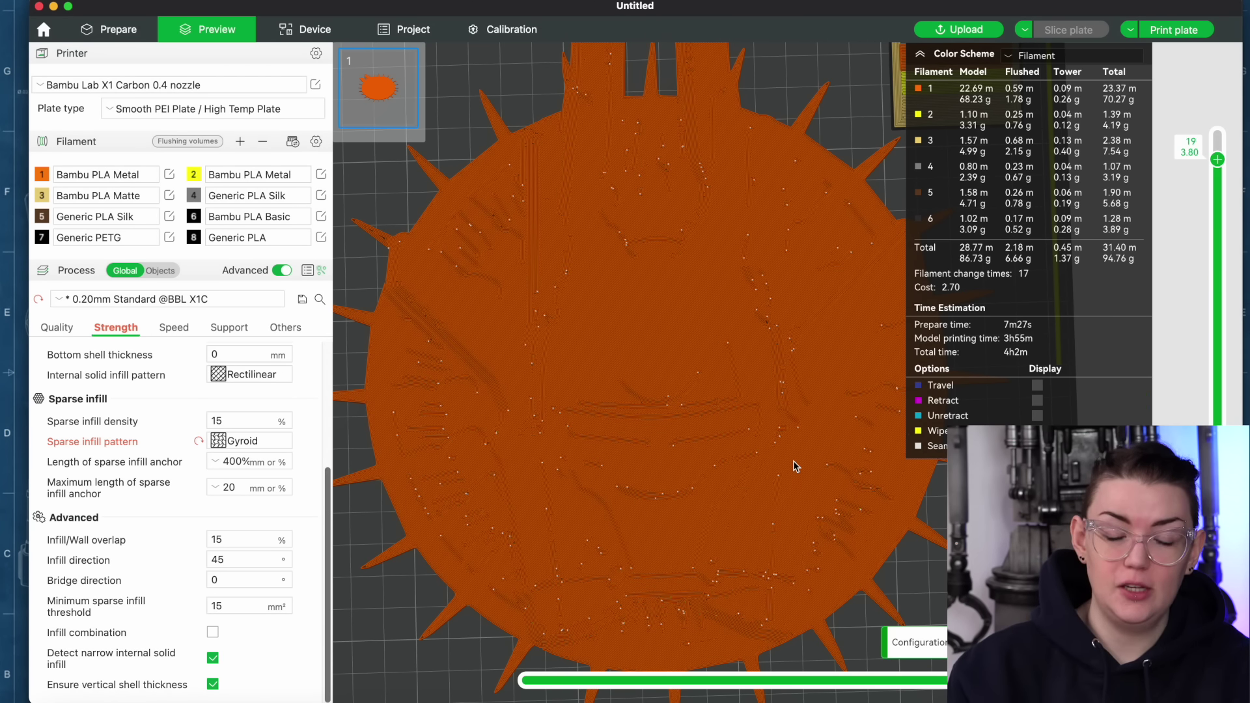
{"action": "scroll", "coordinate": [794, 466], "scroll_direction": "down", "scroll_amount": 5}
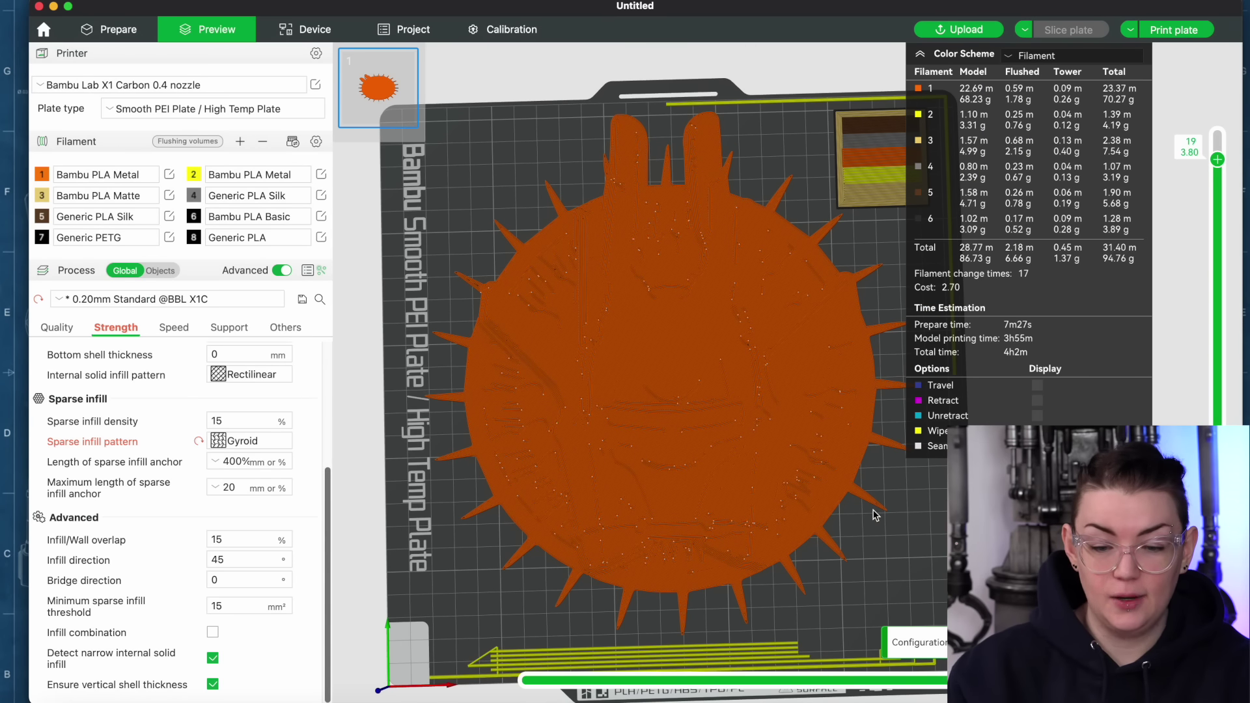
{"action": "scroll", "coordinate": [893, 519], "scroll_direction": "up", "scroll_amount": 4}
{"action": "scroll", "coordinate": [892, 519], "scroll_direction": "down", "scroll_amount": 1}
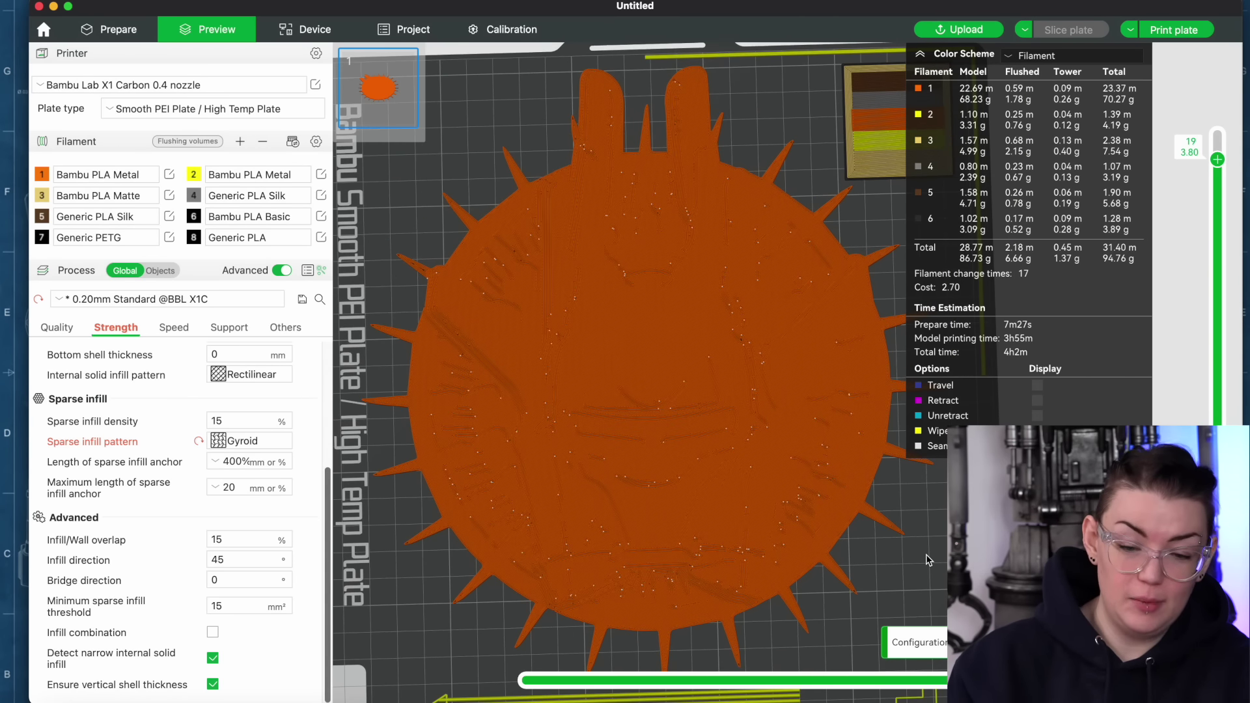
{"action": "left_click_drag", "start_coordinate": [929, 560], "coordinate": [1008, 468]}
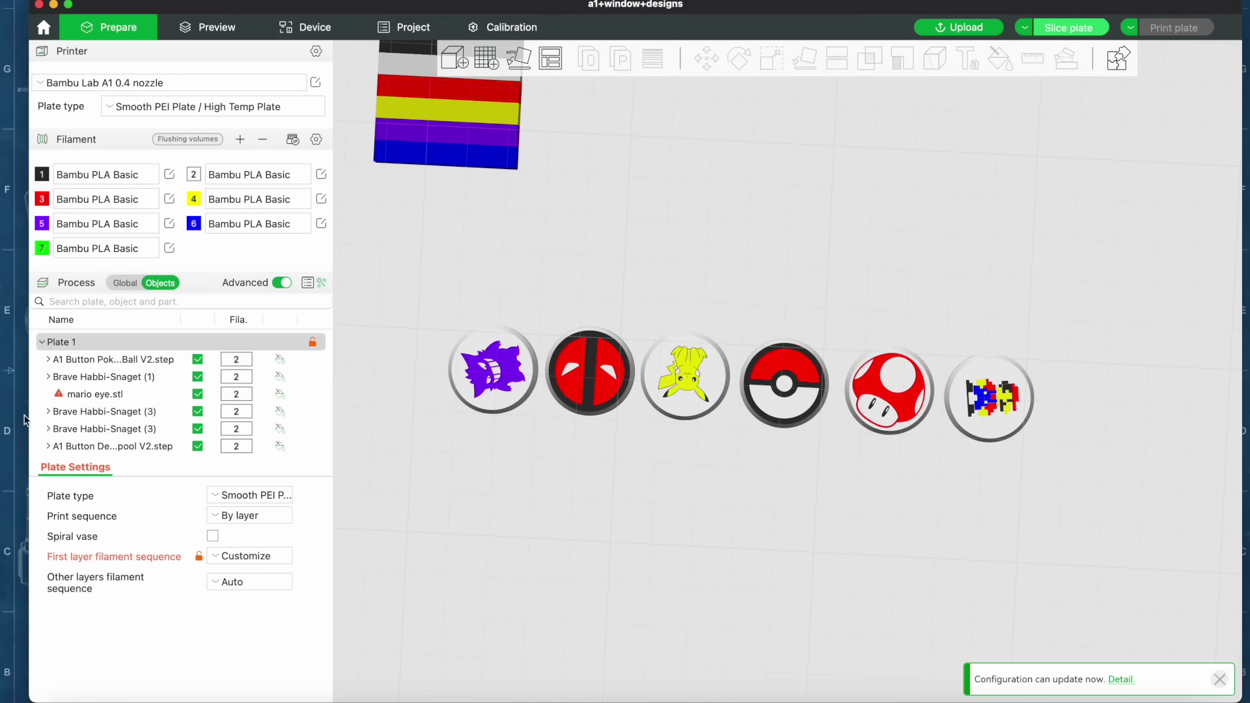
Delete every button from the a1+window+designs plate except the one with the purple design.
{"action": "left_click", "coordinate": [73, 379]}
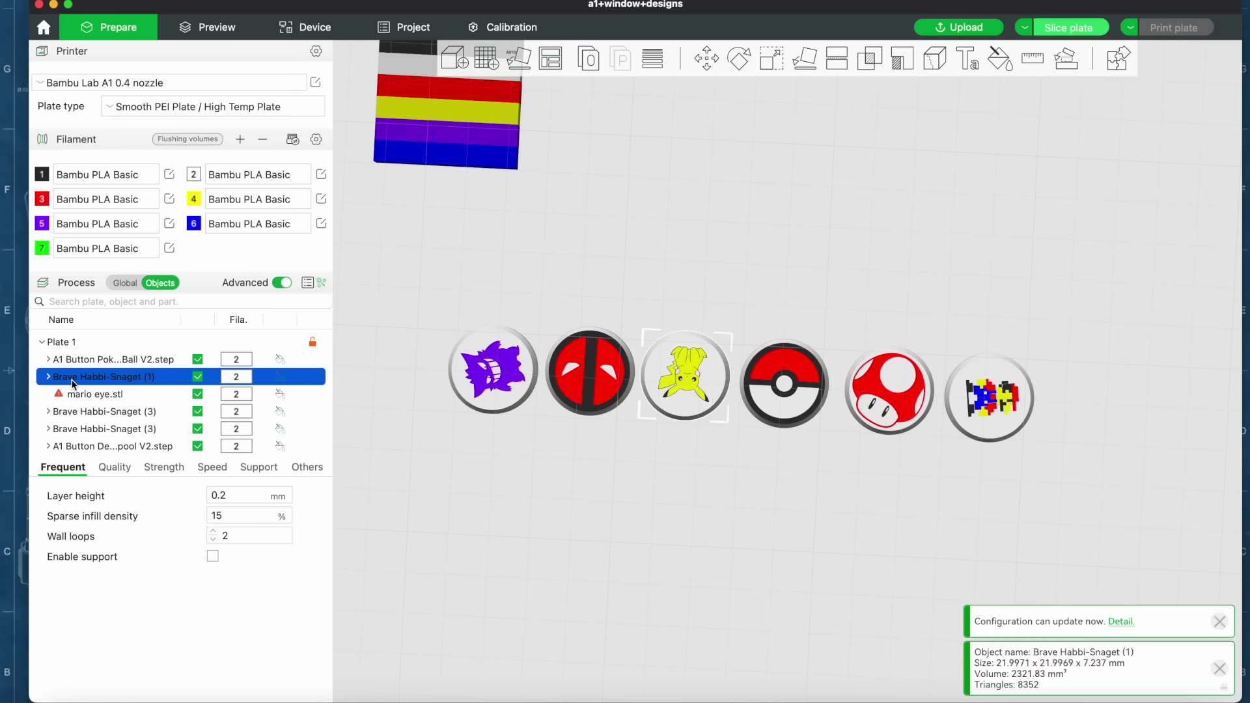
{"action": "key", "text": "Delete"}
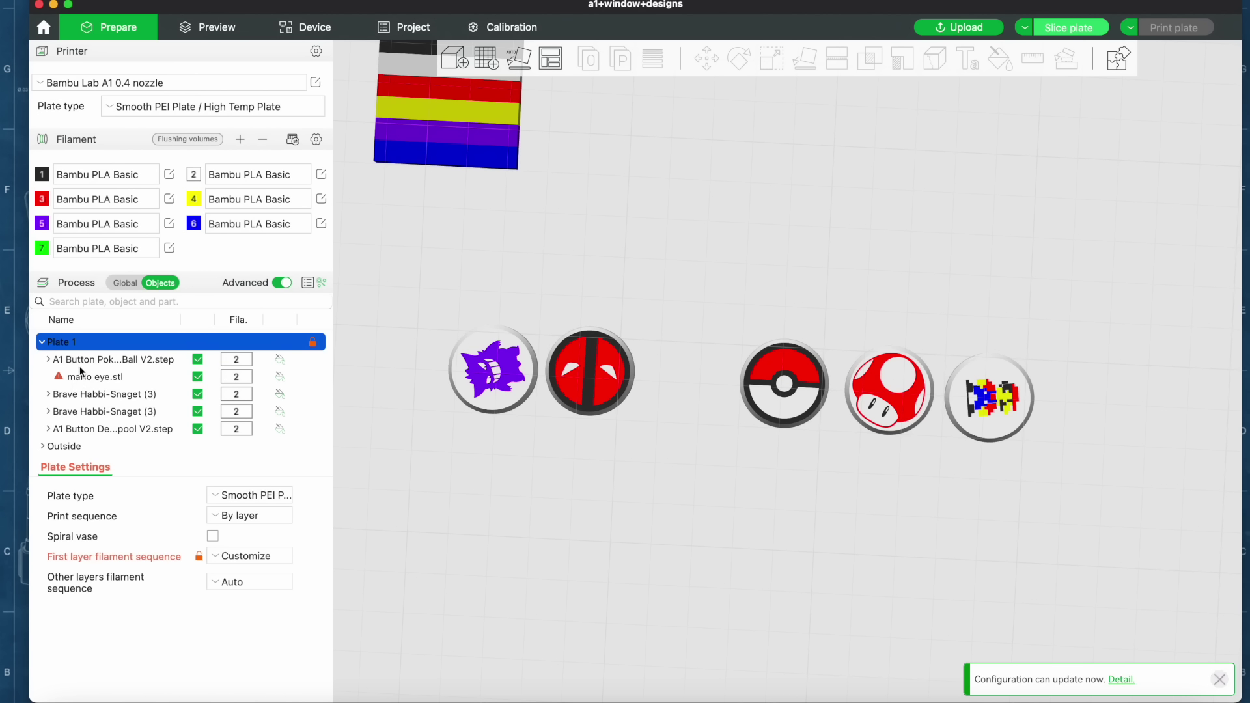
{"action": "left_click", "coordinate": [81, 362]}
{"action": "key", "text": "Delete"}
{"action": "left_click", "coordinate": [80, 376]}
{"action": "key", "text": "Delete"}
{"action": "left_click", "coordinate": [89, 360]}
{"action": "key", "text": "Delete"}
{"action": "left_click", "coordinate": [89, 376]}
{"action": "key", "text": "Delete"}
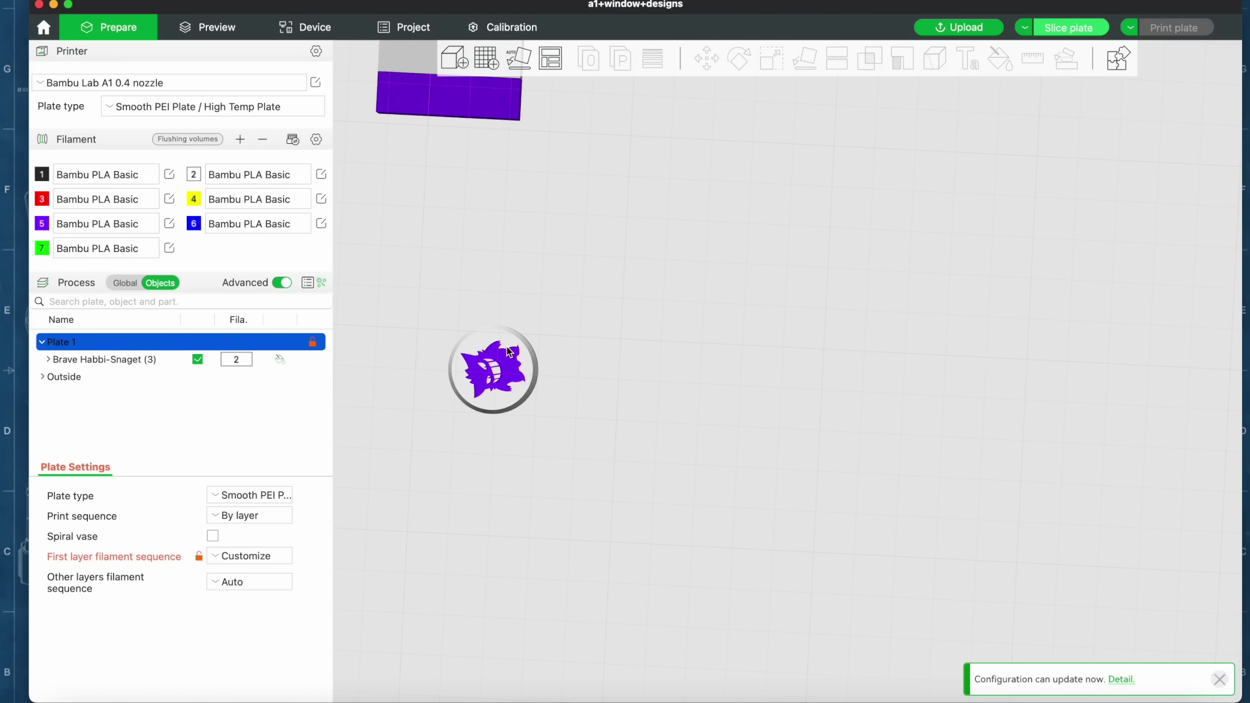
Delete the purple design part, Brave Habbi-Snaget (4).stl, from the remaining button, keeping only its white base.
{"action": "left_click", "coordinate": [510, 353]}
{"action": "left_click", "coordinate": [130, 377]}
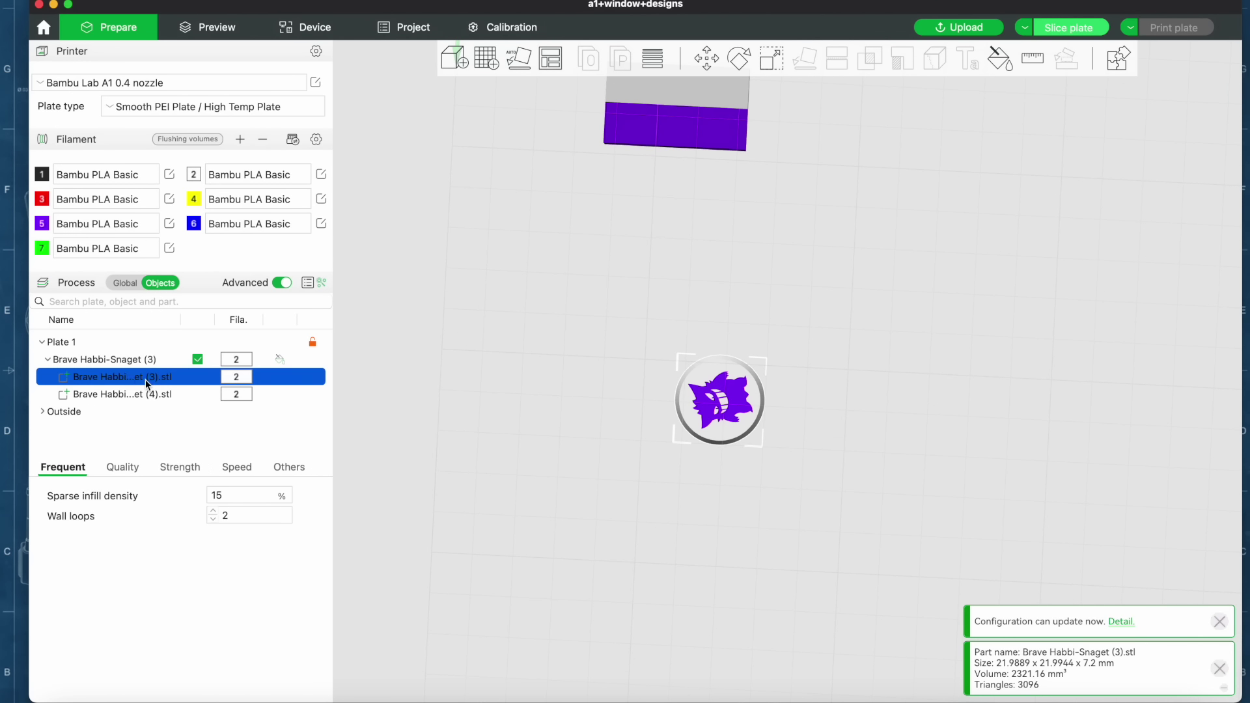
{"action": "scroll", "coordinate": [780, 355], "scroll_direction": "up", "scroll_amount": 3}
{"action": "left_click_drag", "start_coordinate": [779, 354], "coordinate": [854, 395]}
{"action": "left_click_drag", "start_coordinate": [746, 456], "coordinate": [838, 390]}
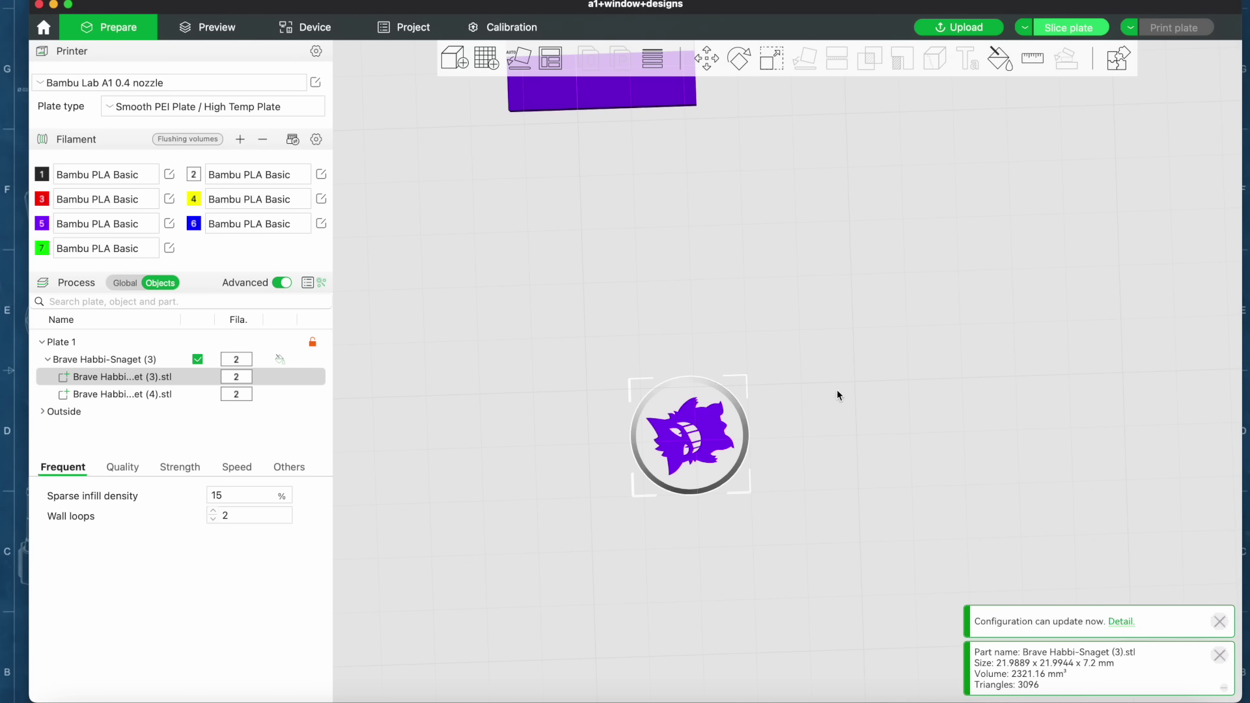
{"action": "left_click", "coordinate": [140, 394]}
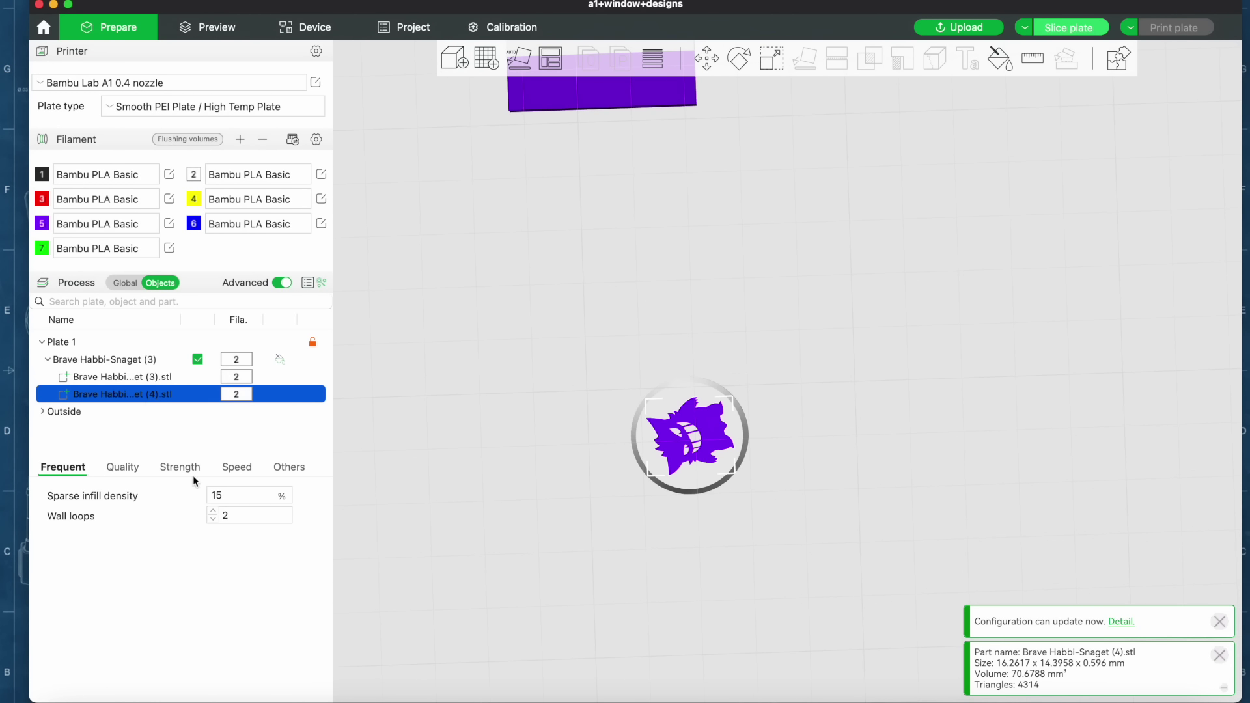
{"action": "key", "text": "Delete"}
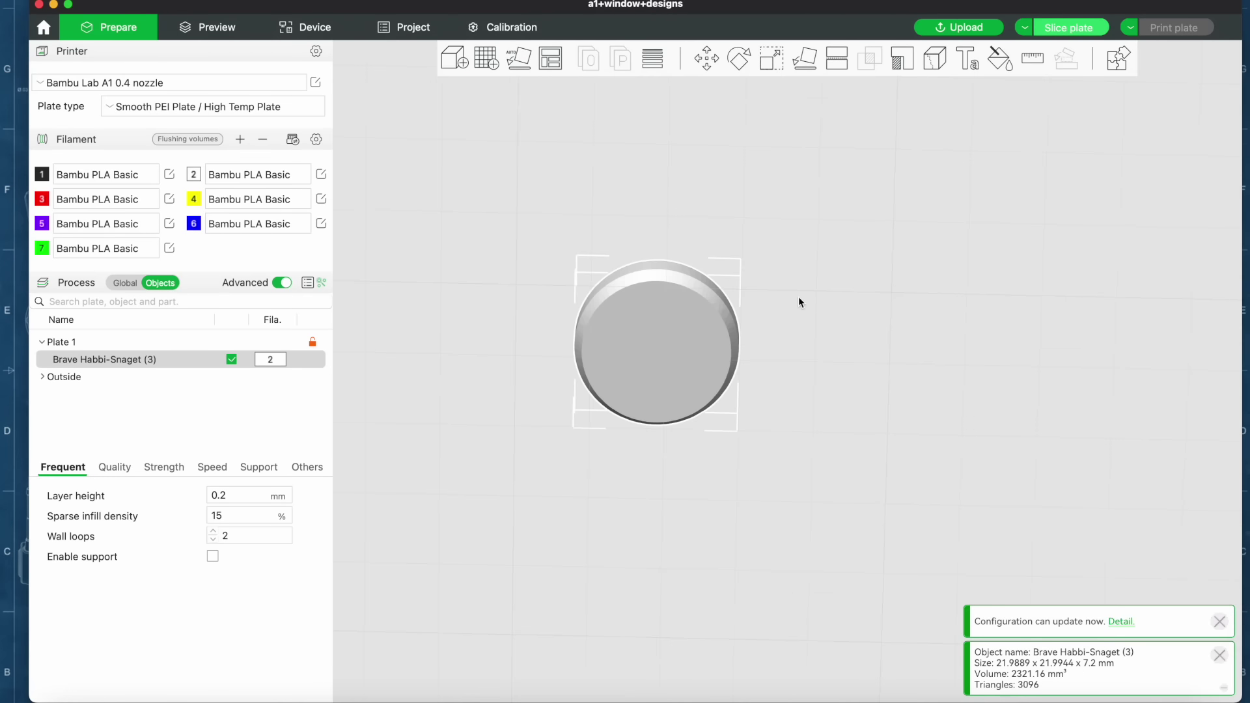
Import the SVG design onto the plate and scale it uniformly to 15 x 15 mm.
{"action": "left_click_drag", "start_coordinate": [799, 296], "coordinate": [796, 338]}
{"action": "scroll", "coordinate": [796, 337], "scroll_direction": "down", "scroll_amount": 5}
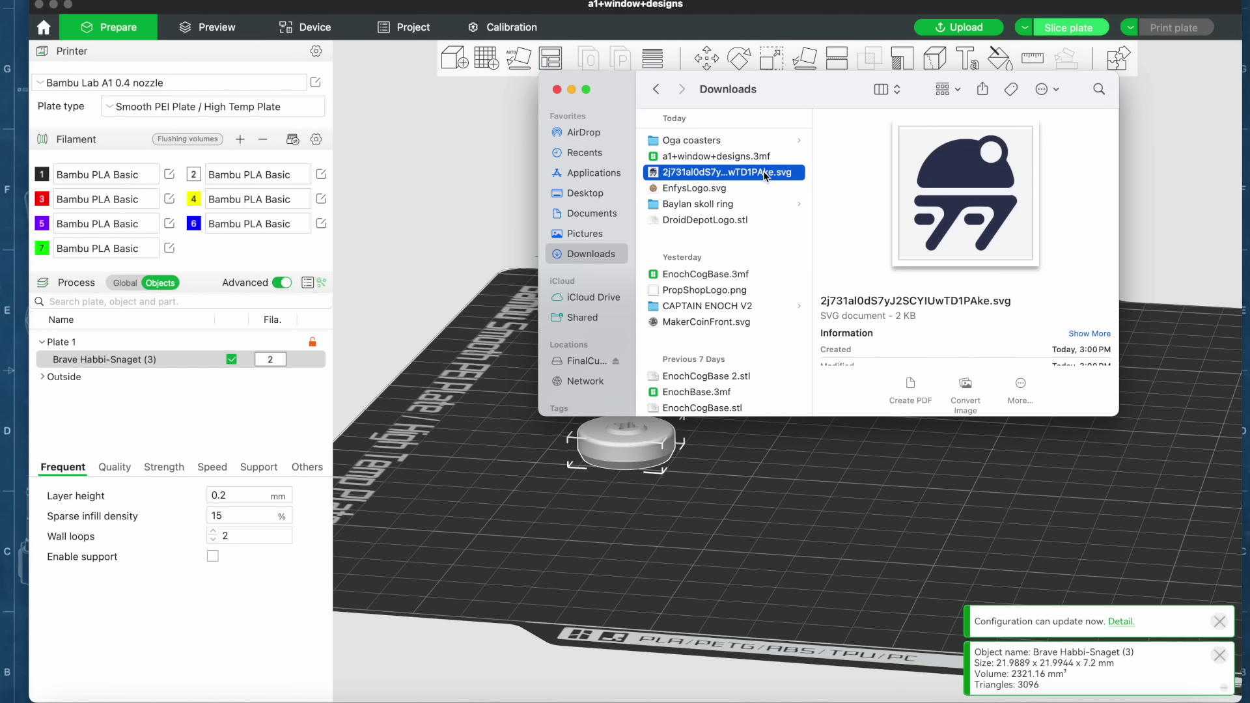
{"action": "left_click_drag", "start_coordinate": [767, 174], "coordinate": [807, 588]}
{"action": "left_click", "coordinate": [799, 556]}
{"action": "scroll", "coordinate": [799, 556], "scroll_direction": "down", "scroll_amount": 6}
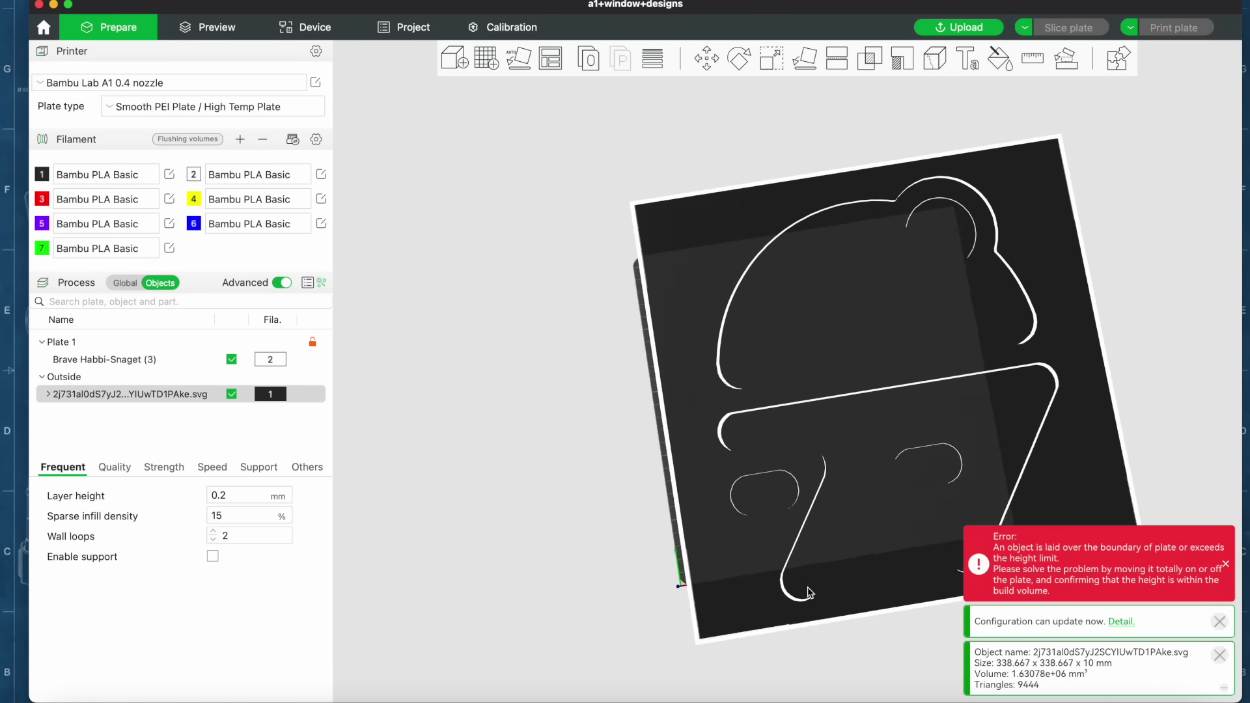
{"action": "left_click", "coordinate": [772, 59]}
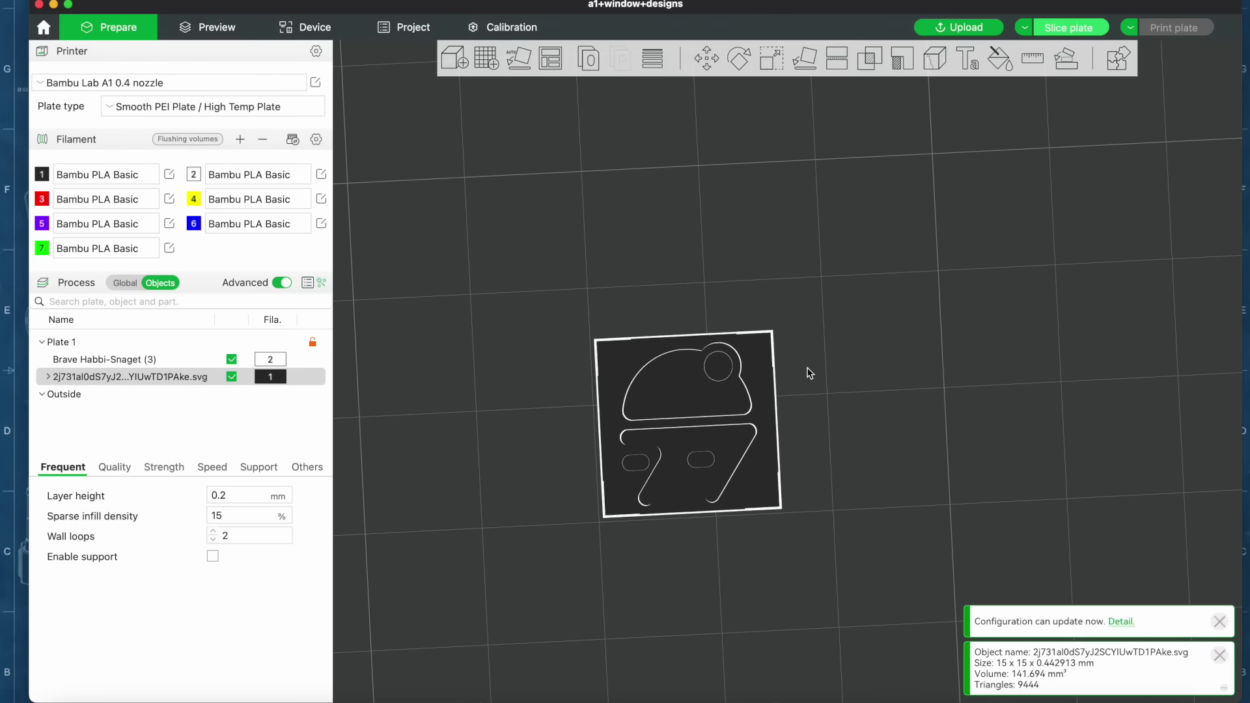
Delete the square background, part_1, from the imported SVG design.
{"action": "left_click", "coordinate": [47, 377]}
{"action": "left_click", "coordinate": [109, 396]}
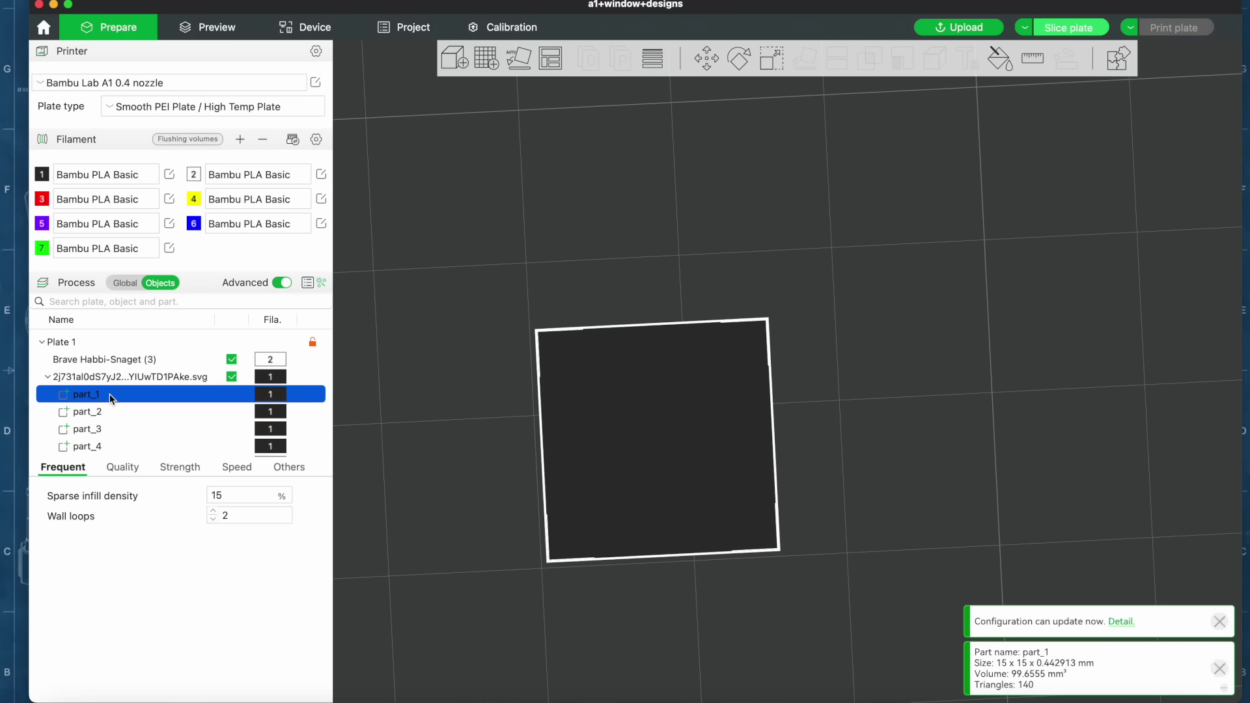
{"action": "key", "text": "Delete"}
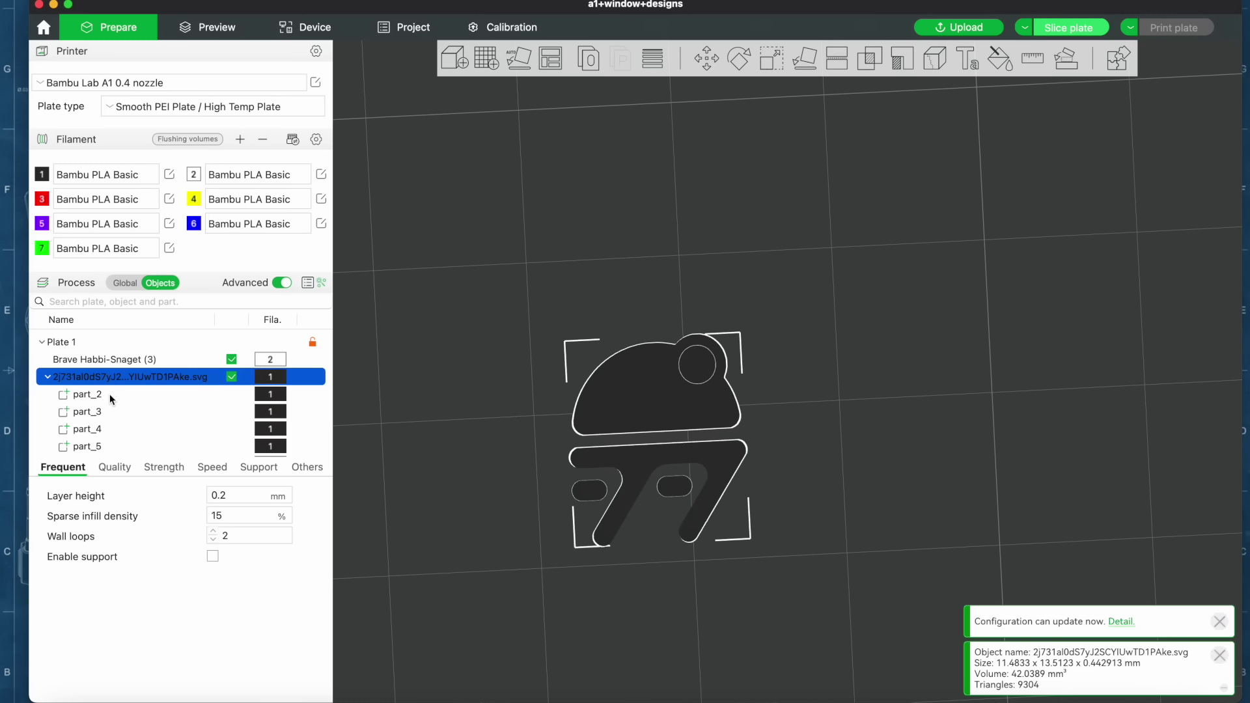
Center the remaining SVG design on the plate.
{"action": "left_click_drag", "start_coordinate": [888, 413], "coordinate": [921, 366]}
{"action": "key", "text": "1"}
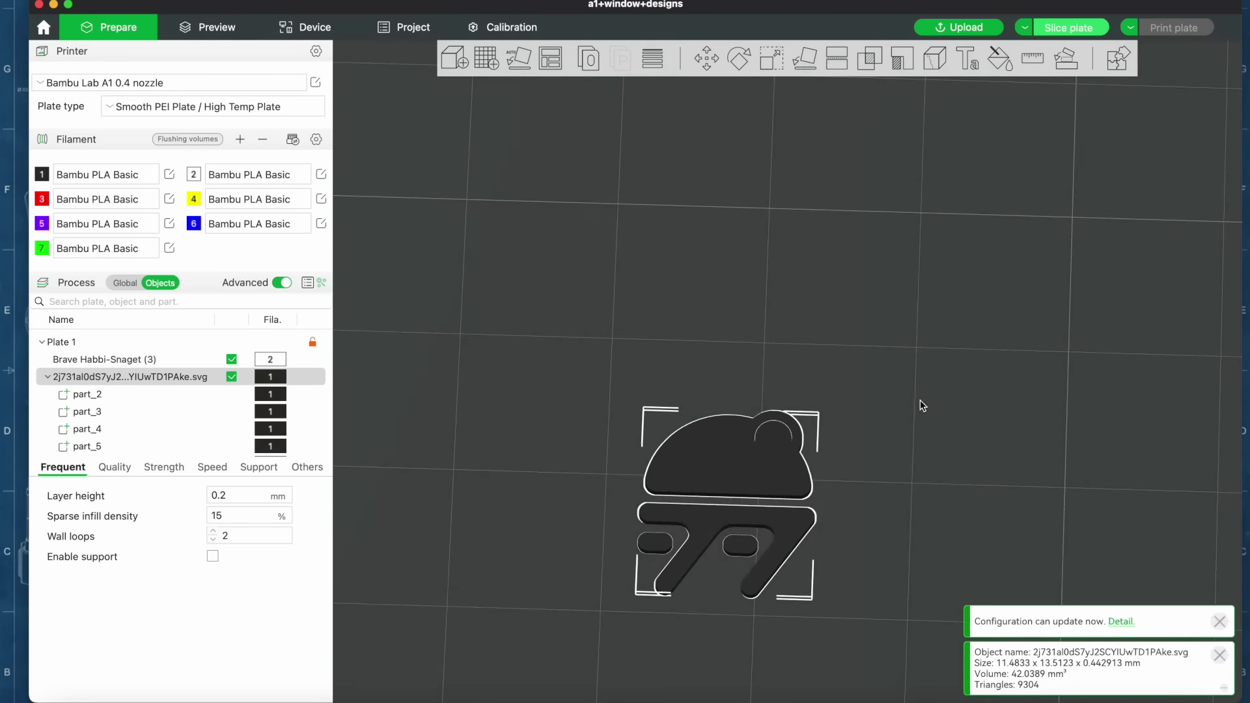
{"action": "right_click", "coordinate": [757, 377]}
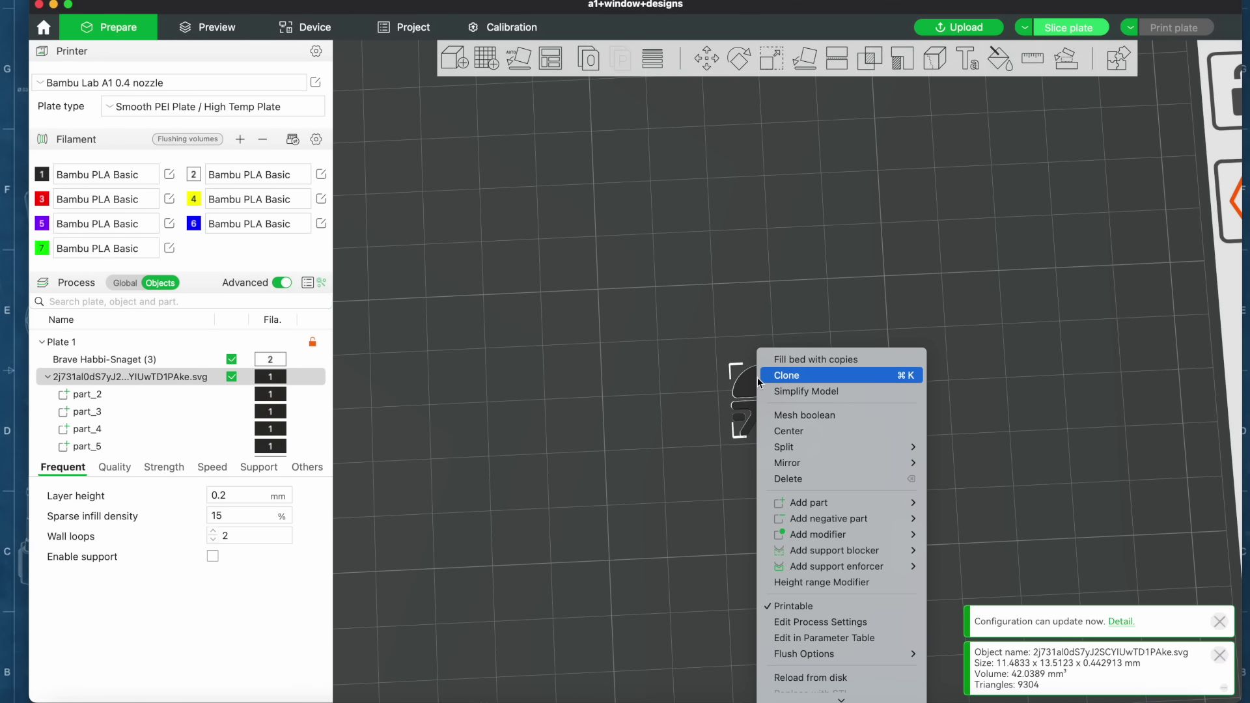
{"action": "left_click", "coordinate": [811, 431]}
{"action": "right_click_drag", "start_coordinate": [691, 437], "coordinate": [875, 451]}
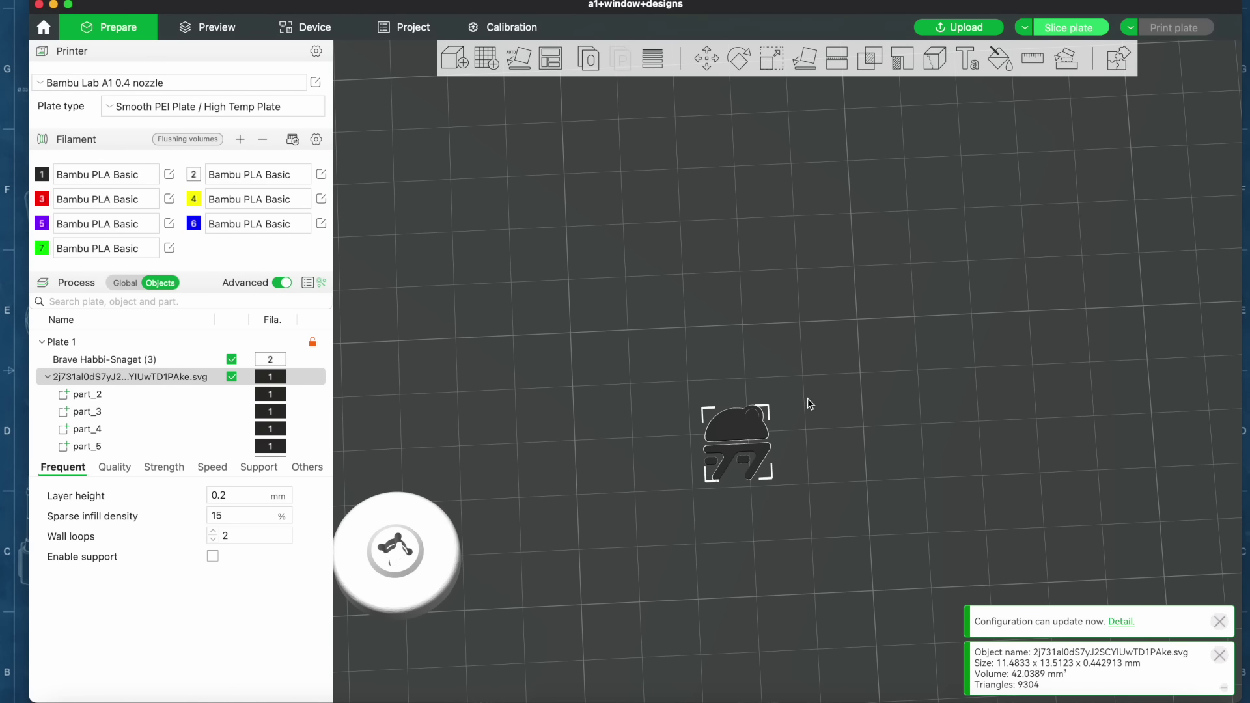
{"action": "left_click_drag", "start_coordinate": [809, 403], "coordinate": [804, 412]}
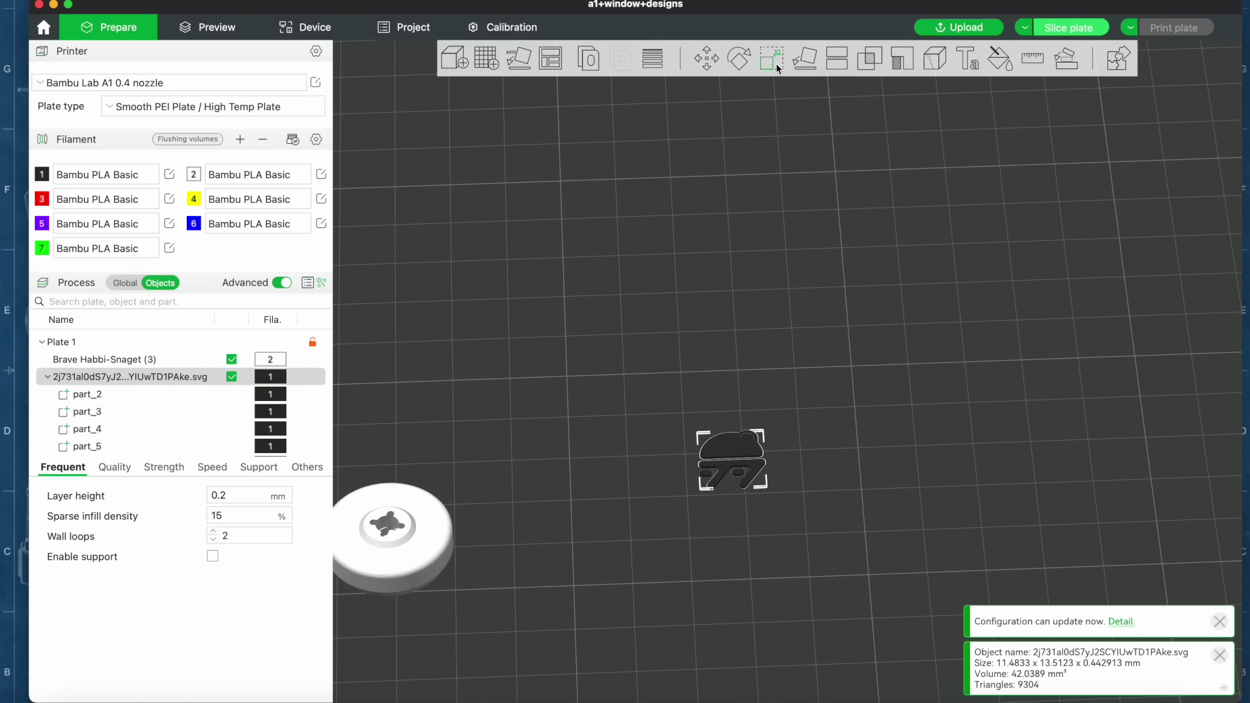
Rotate the SVG design to turn it over so that it lies face down on the plate.
{"action": "left_click", "coordinate": [740, 60]}
{"action": "left_click_drag", "start_coordinate": [924, 386], "coordinate": [924, 328]}
{"action": "left_click_drag", "start_coordinate": [730, 314], "coordinate": [739, 443]}
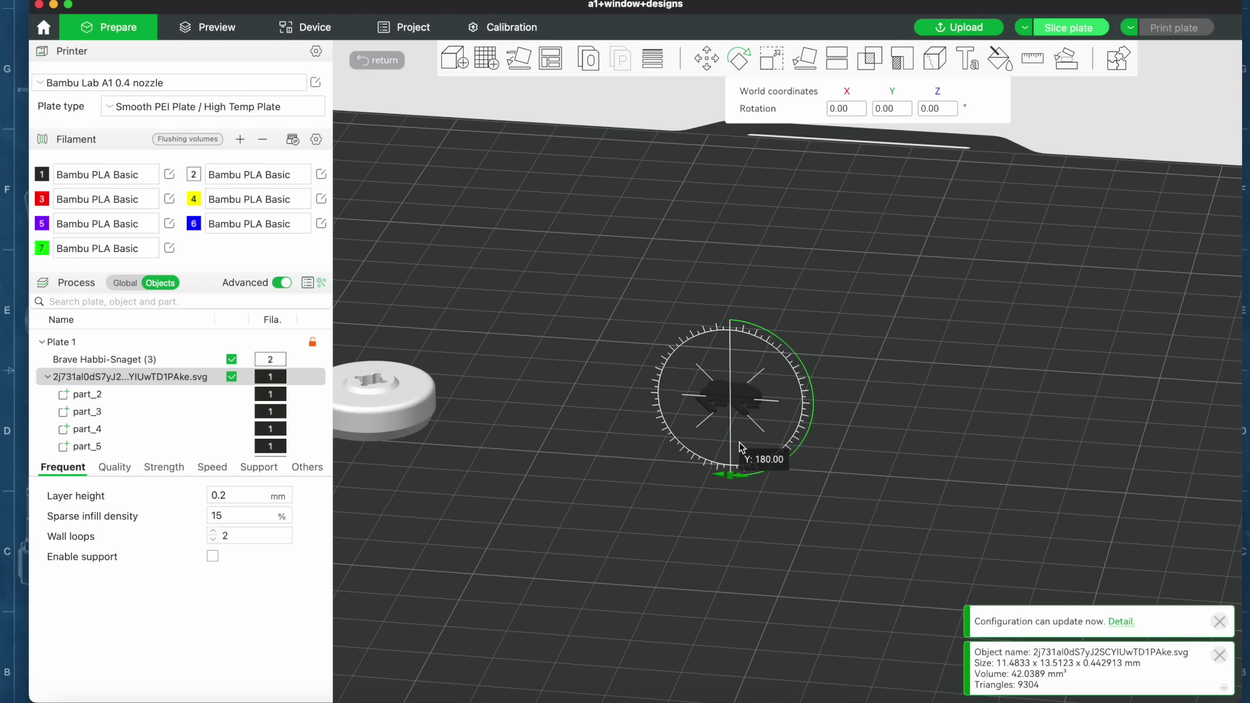
{"action": "left_click_drag", "start_coordinate": [975, 442], "coordinate": [975, 414]}
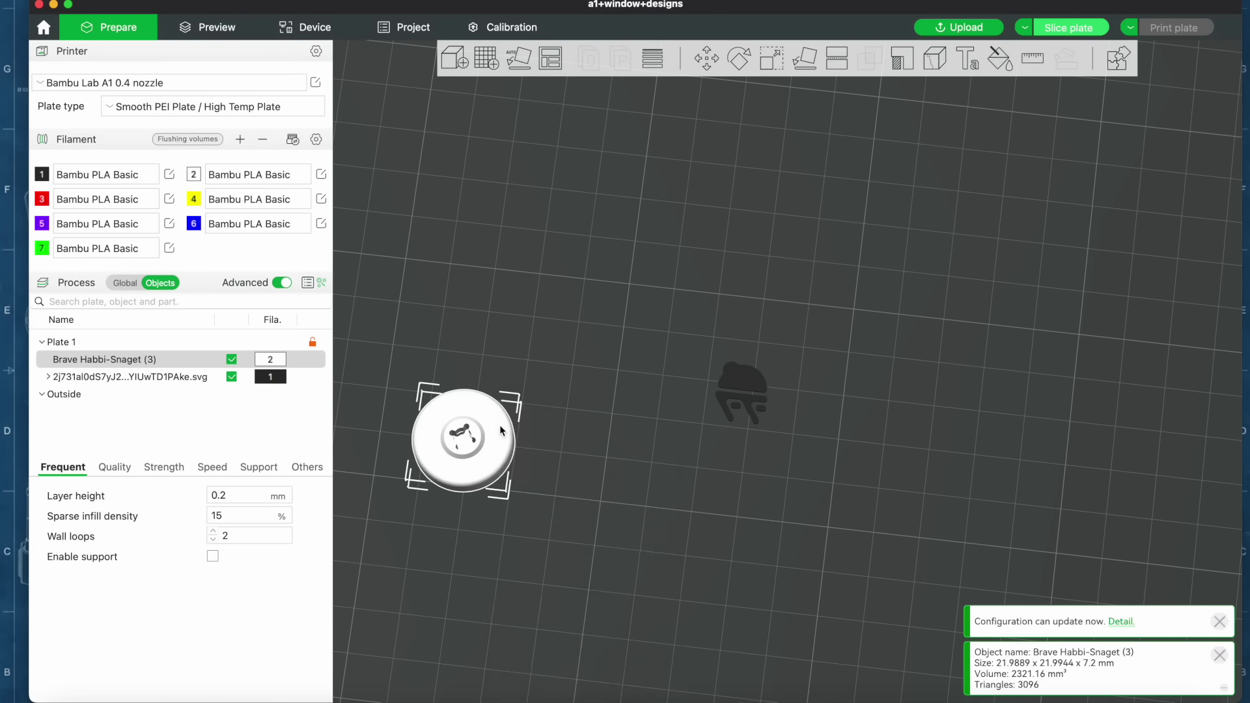
Center the Brave Habbi-Snaget (3) button on the plate so that it sits over the SVG design.
{"action": "right_click", "coordinate": [499, 425]}
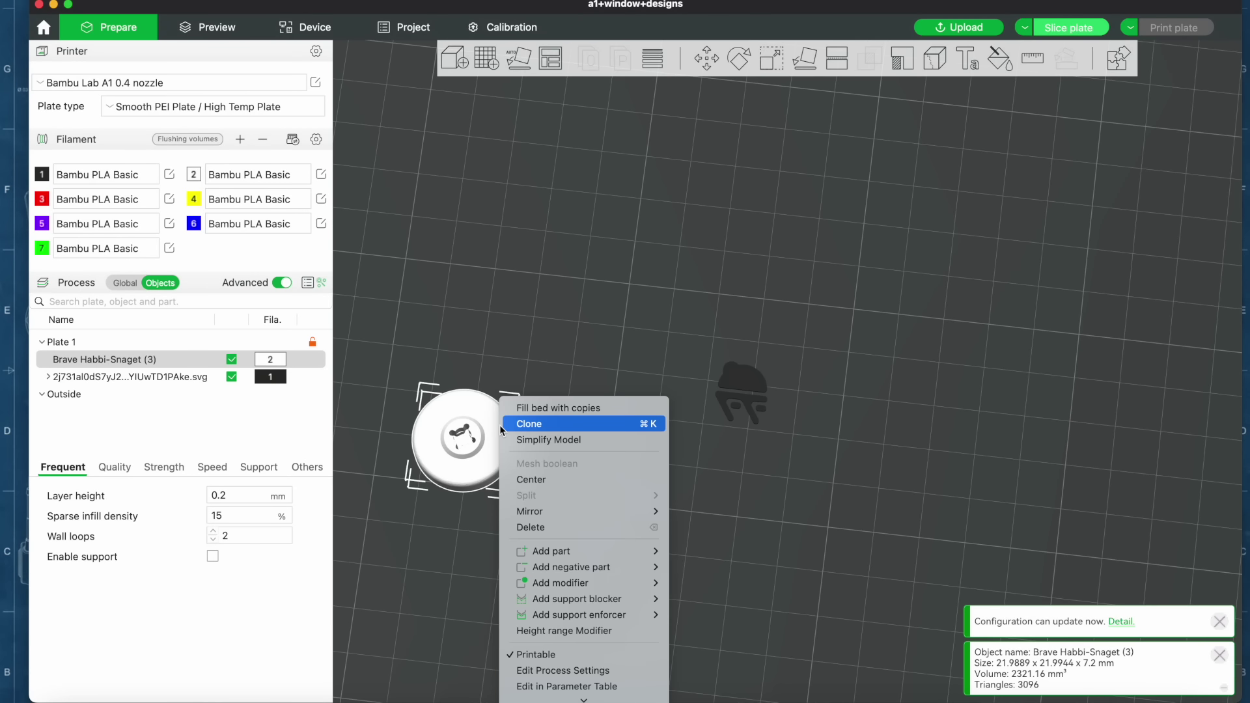
{"action": "left_click", "coordinate": [537, 479]}
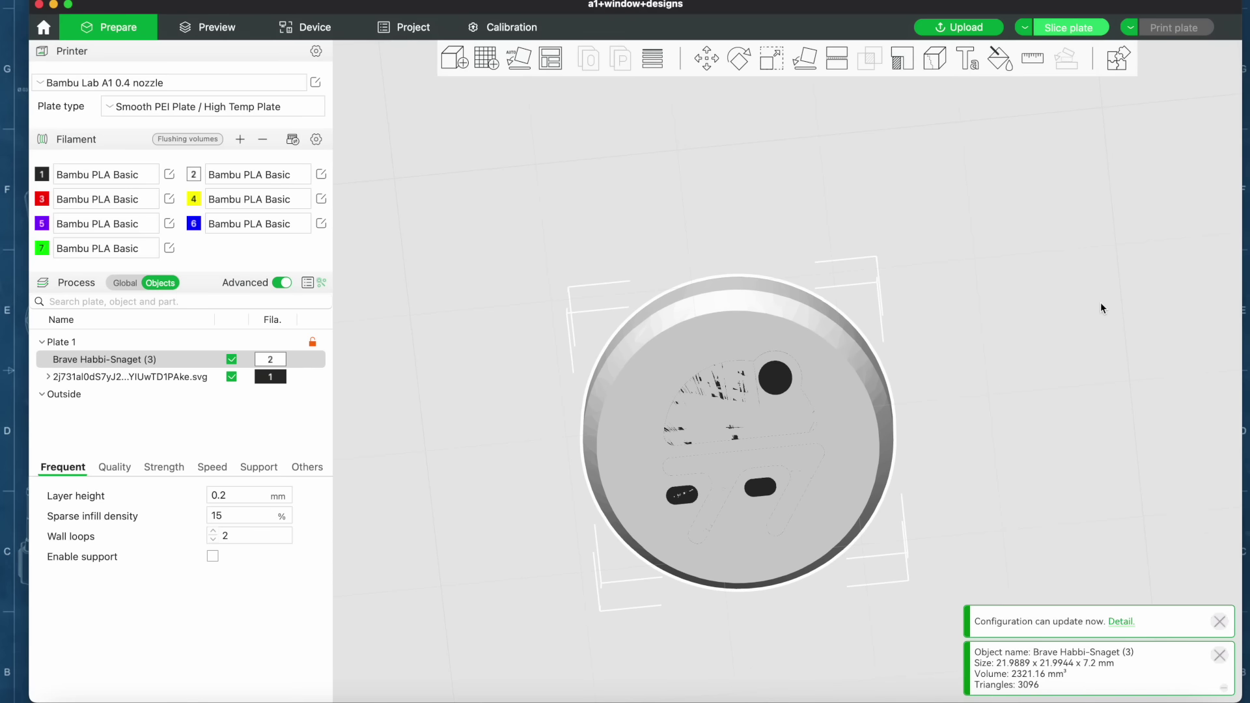
{"action": "left_click_drag", "start_coordinate": [1102, 303], "coordinate": [1104, 256]}
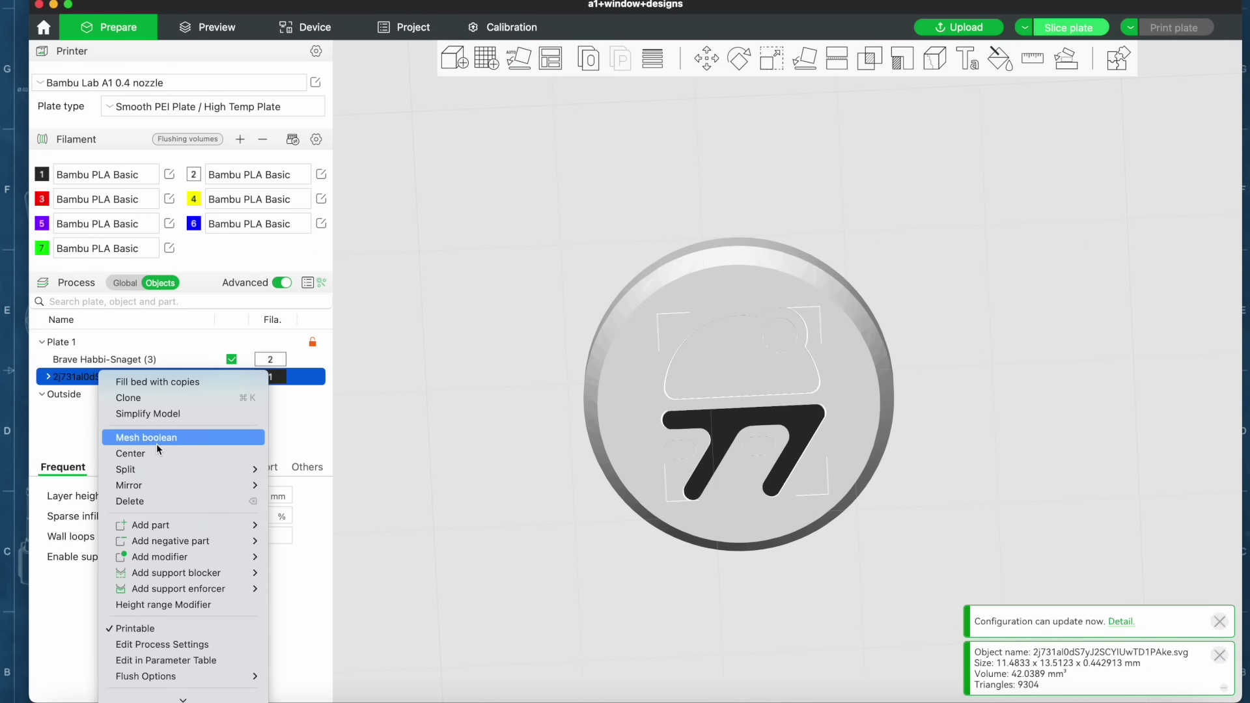
Combine the SVG design's parts into one mesh with Mesh boolean and merge it with the button into a single object.
{"action": "left_click", "coordinate": [157, 446]}
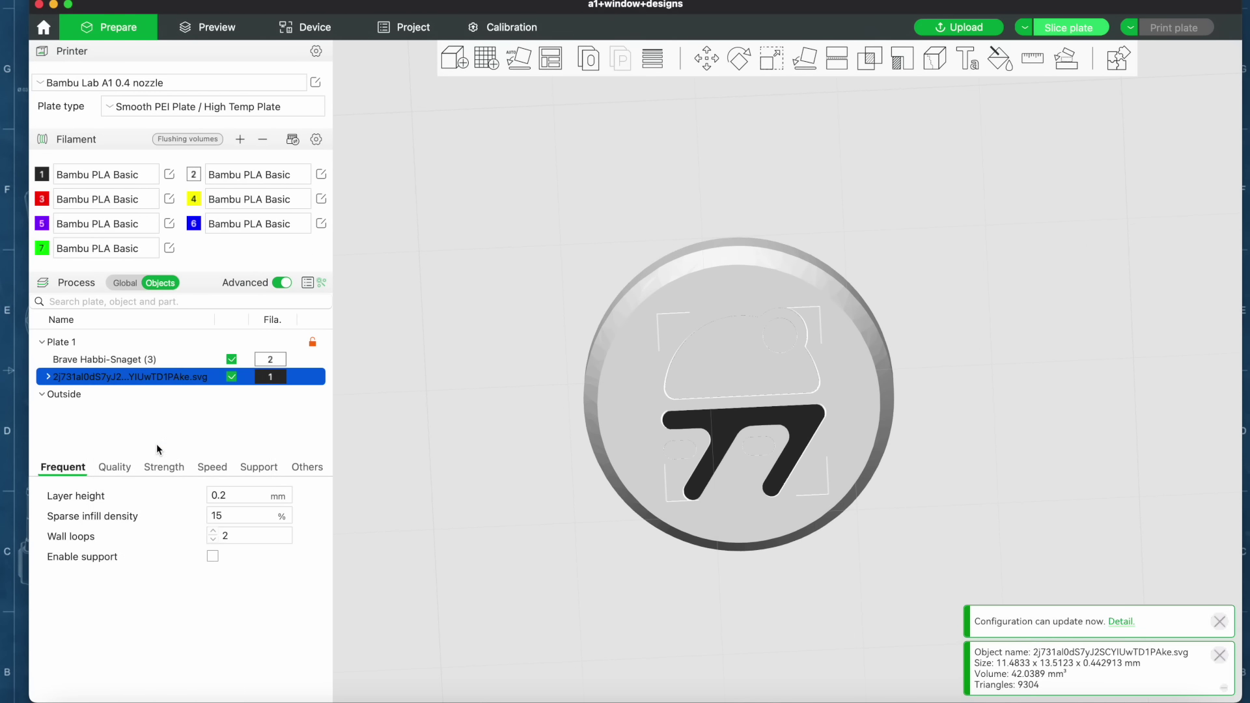
{"action": "left_click", "coordinate": [463, 356]}
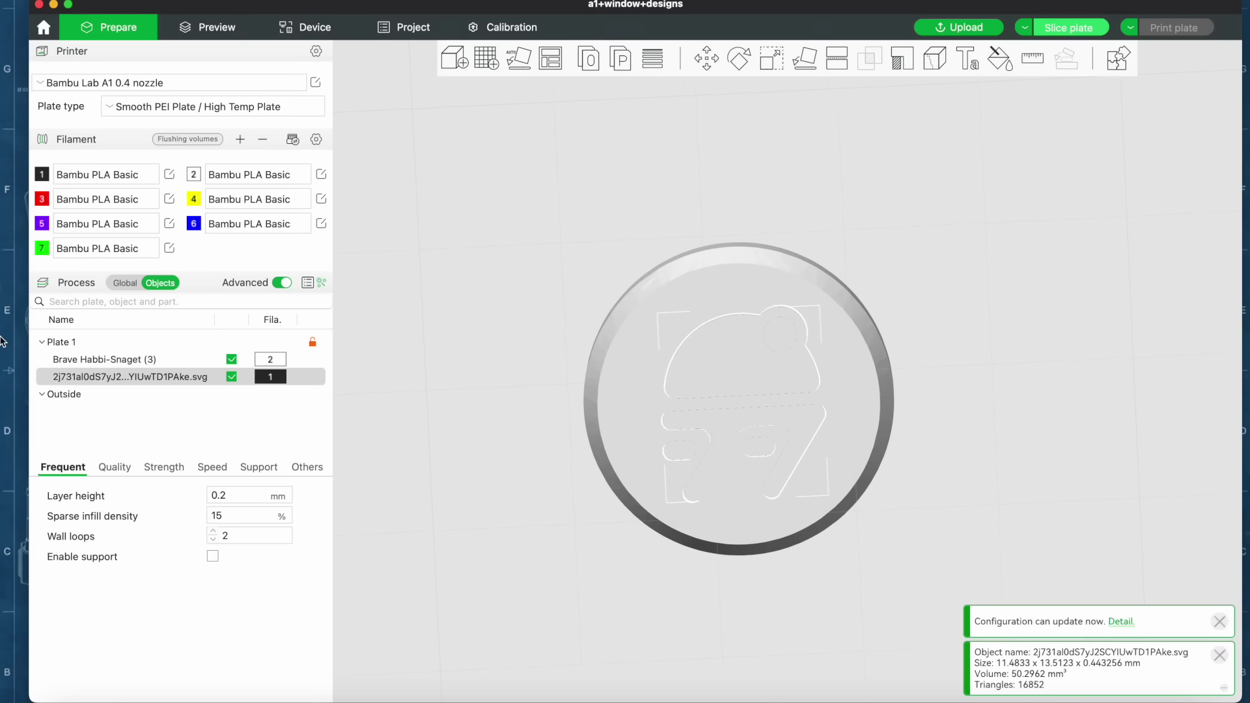
{"action": "left_click", "coordinate": [111, 359], "text": "shift"}
{"action": "right_click", "coordinate": [113, 360]}
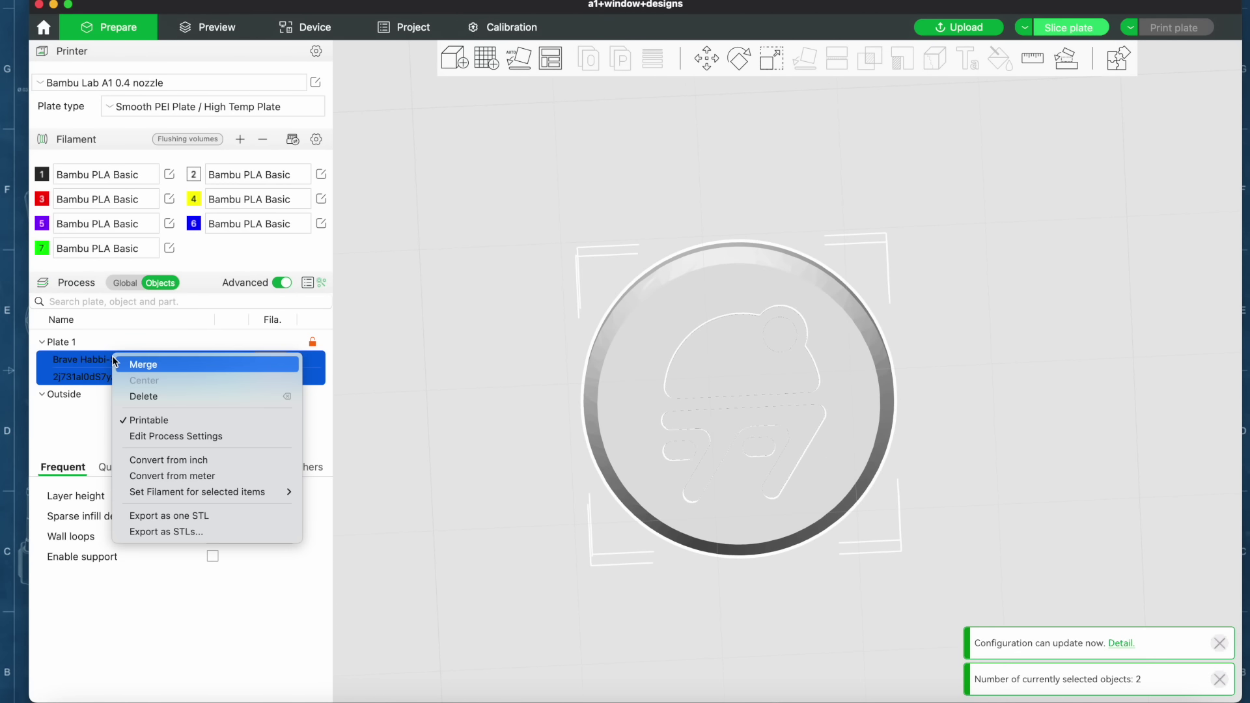
{"action": "left_click", "coordinate": [137, 365]}
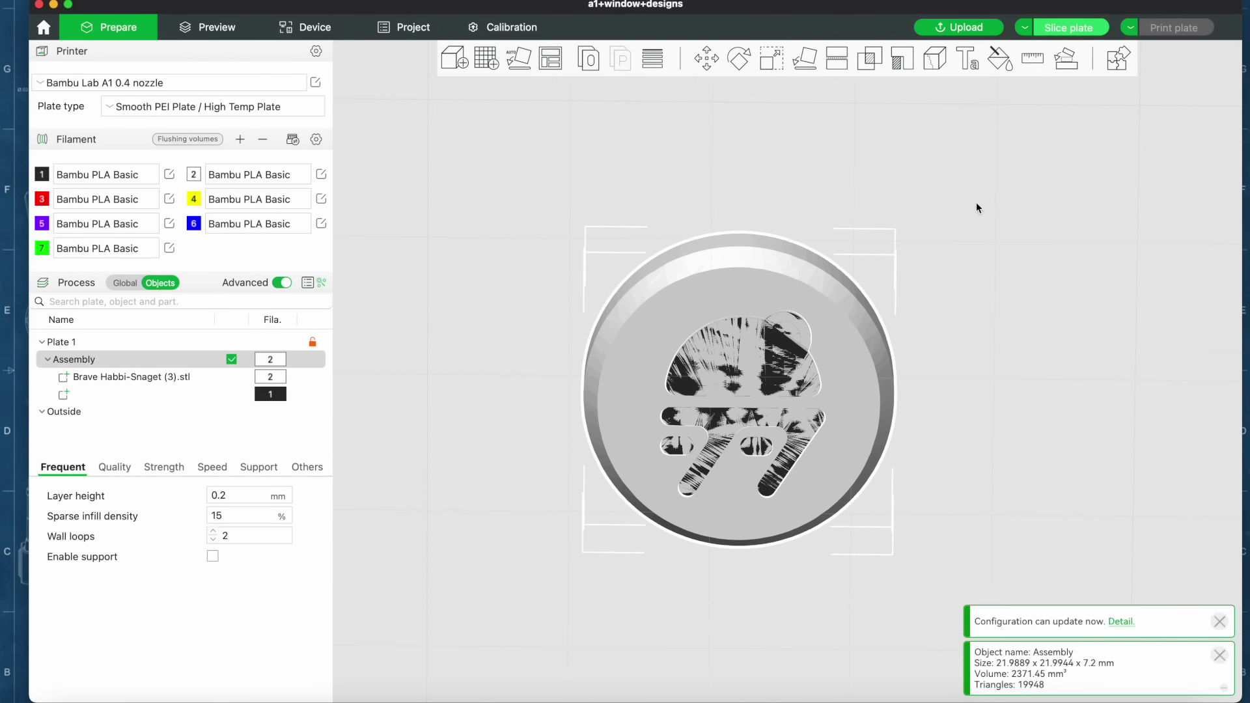
Change the printer to Bambu Lab X1 Carbon 0.4 nozzle and synchronize the filament list with the AMS.
{"action": "left_click", "coordinate": [161, 84]}
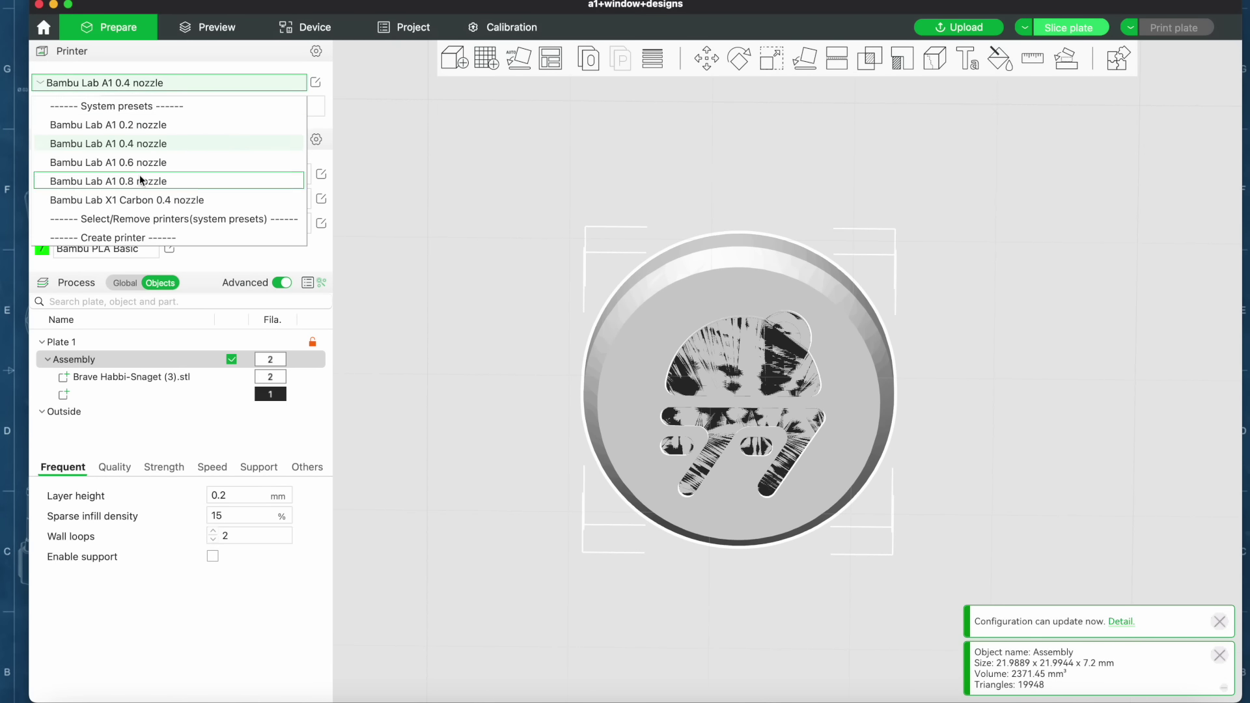
{"action": "left_click", "coordinate": [147, 201]}
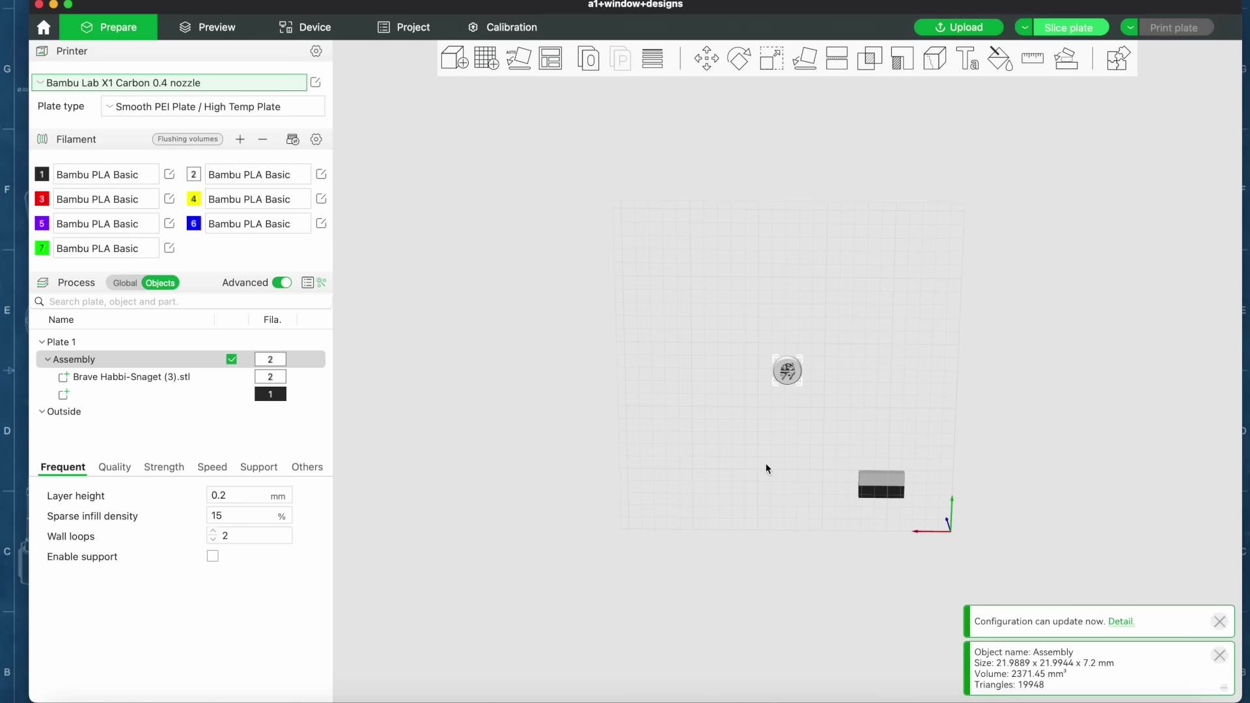
{"action": "left_click", "coordinate": [293, 138]}
{"action": "left_click", "coordinate": [324, 396]}
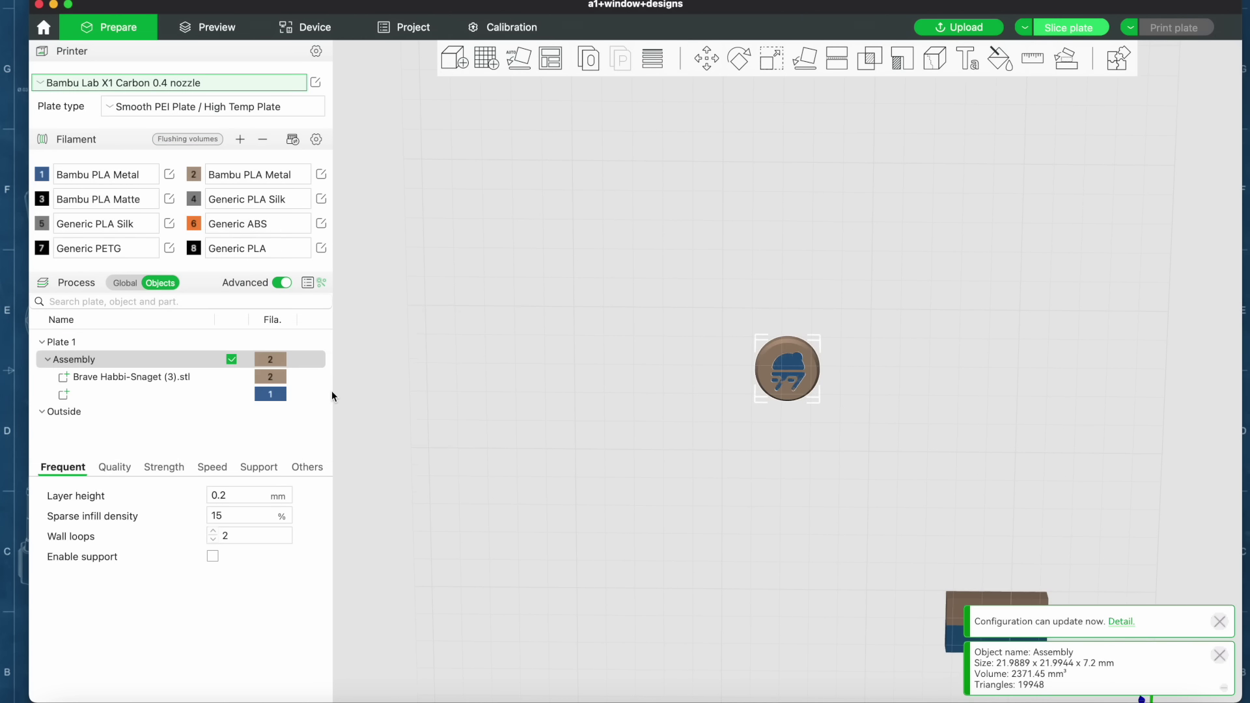
Set filament 2, used by the button body, to the blue Bambu PLA Metal in AMS slot A1.
{"action": "scroll", "coordinate": [866, 315], "scroll_direction": "up", "scroll_amount": 5}
{"action": "left_click", "coordinate": [235, 174]}
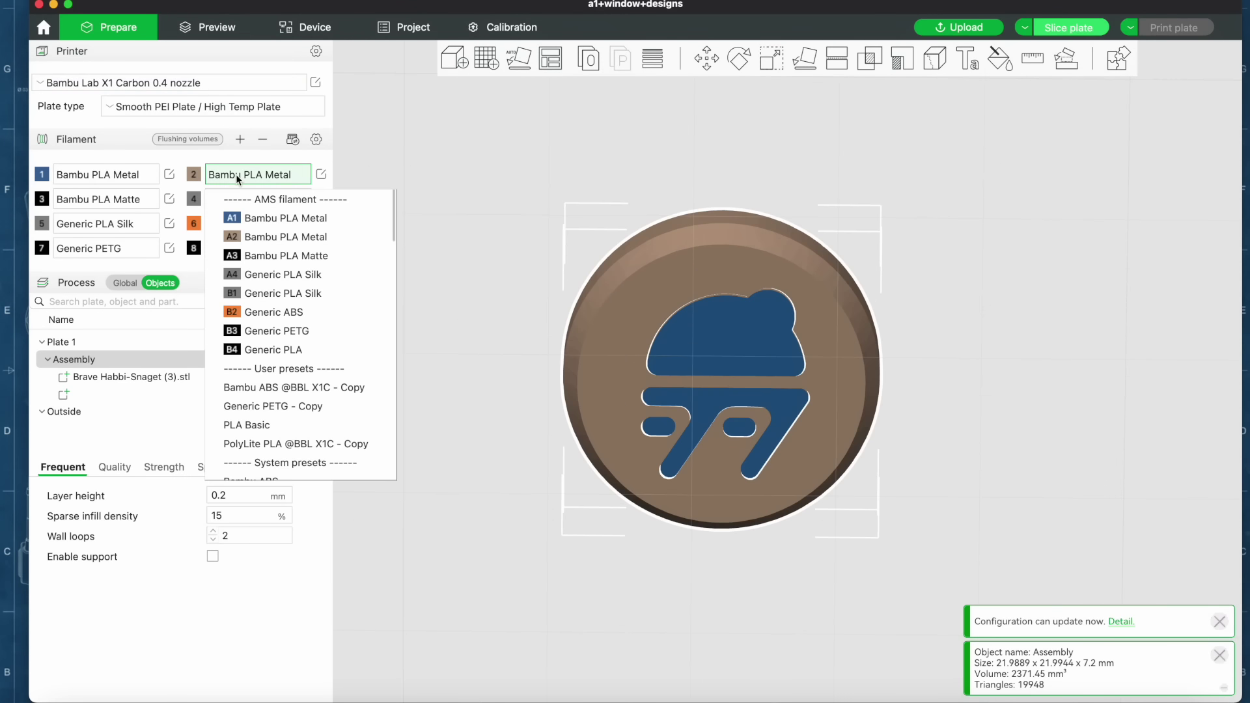
{"action": "left_click", "coordinate": [272, 220]}
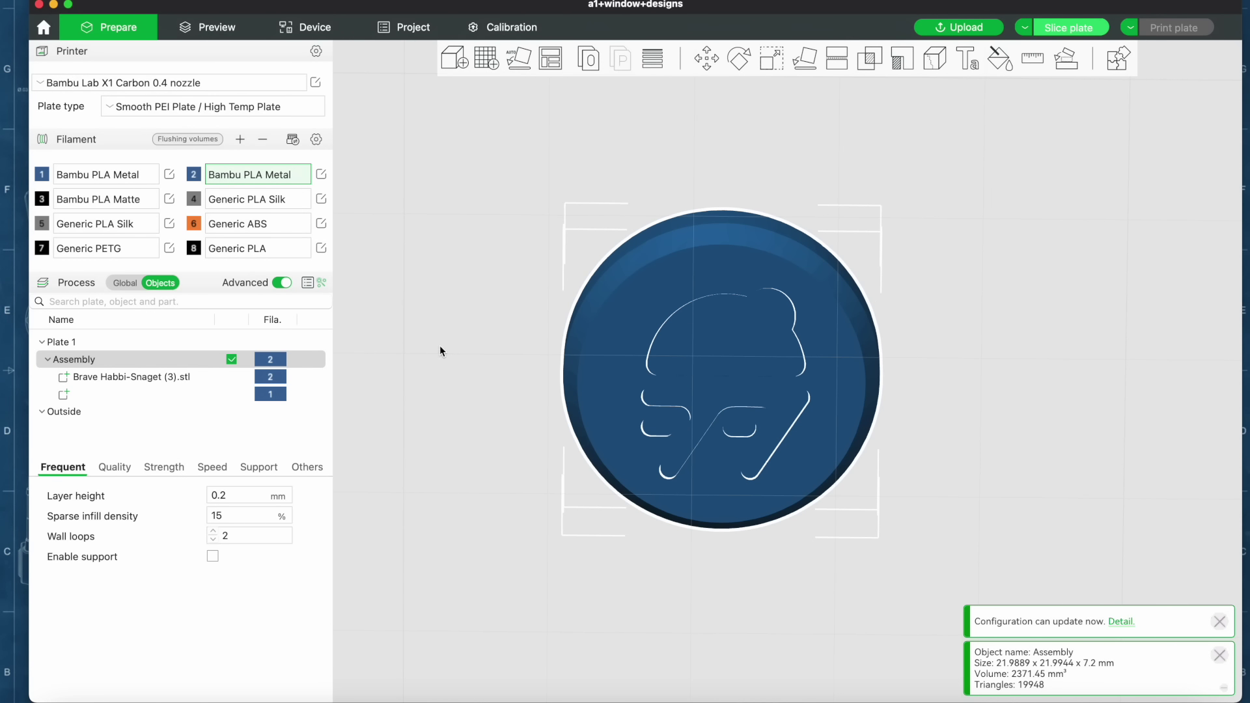
Change filament 3's color to white and pick it as the paint color for the merged button.
{"action": "left_click", "coordinate": [502, 120]}
{"action": "key", "text": "super+a"}
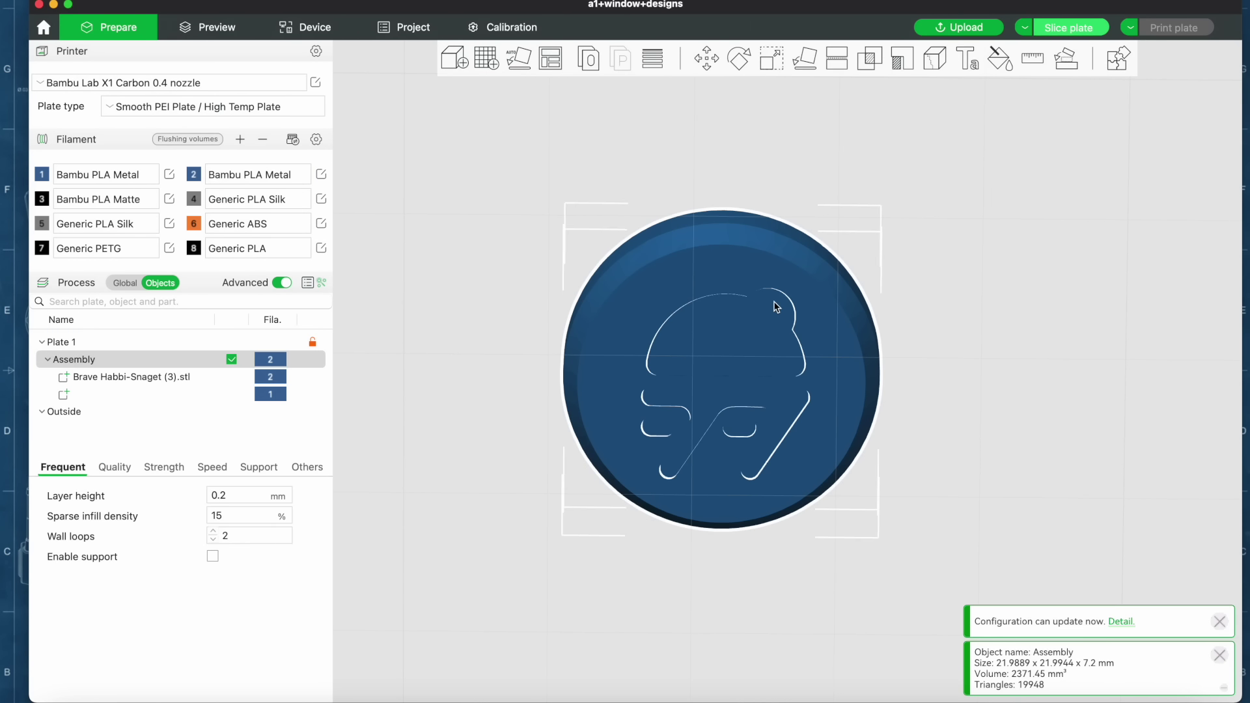
{"action": "left_click", "coordinate": [1006, 64]}
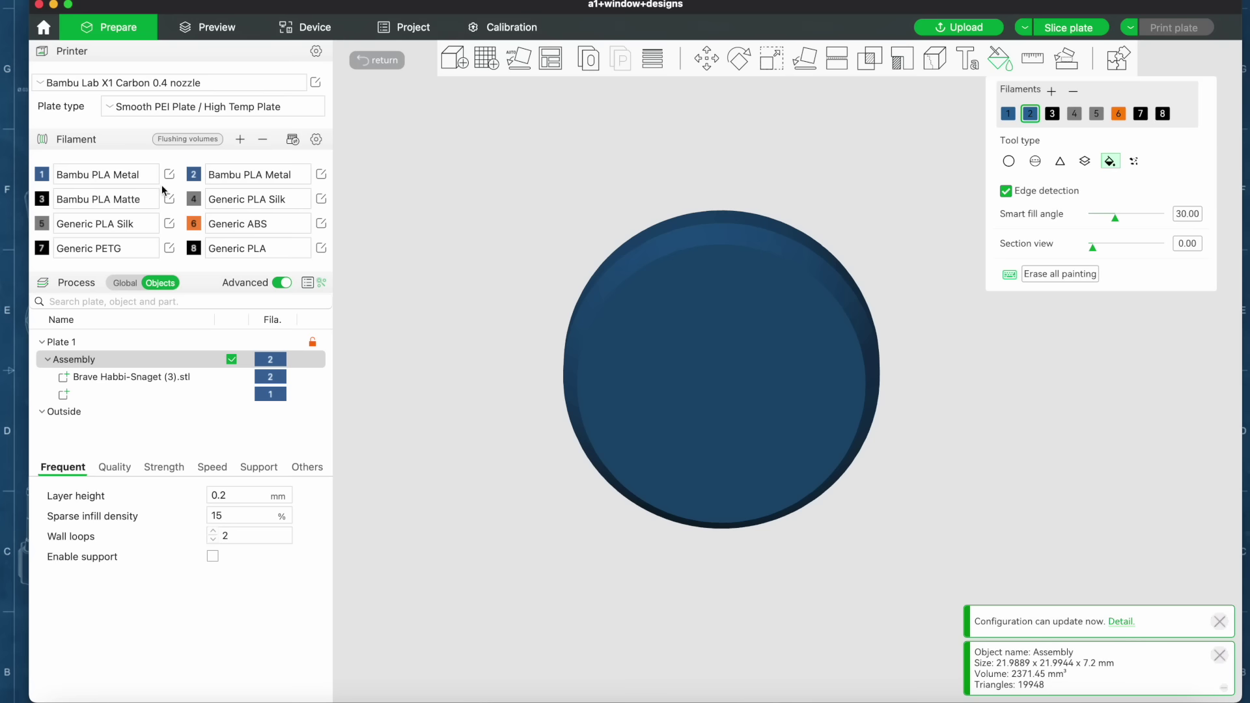
{"action": "left_click_drag", "start_coordinate": [562, 283], "coordinate": [465, 282]}
{"action": "left_click", "coordinate": [551, 115]}
{"action": "left_click", "coordinate": [1055, 114]}
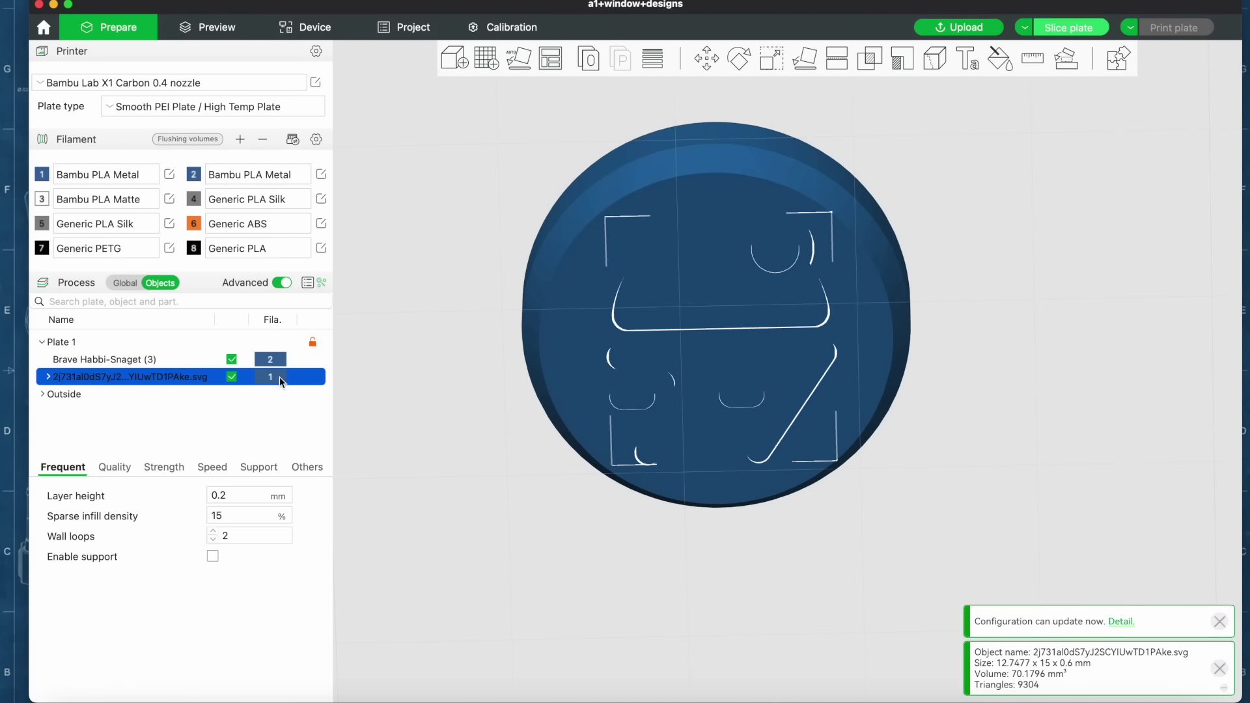
Assign the white filament 3 to the whole SVG design.
{"action": "left_click", "coordinate": [279, 378]}
{"action": "left_click", "coordinate": [280, 377]}
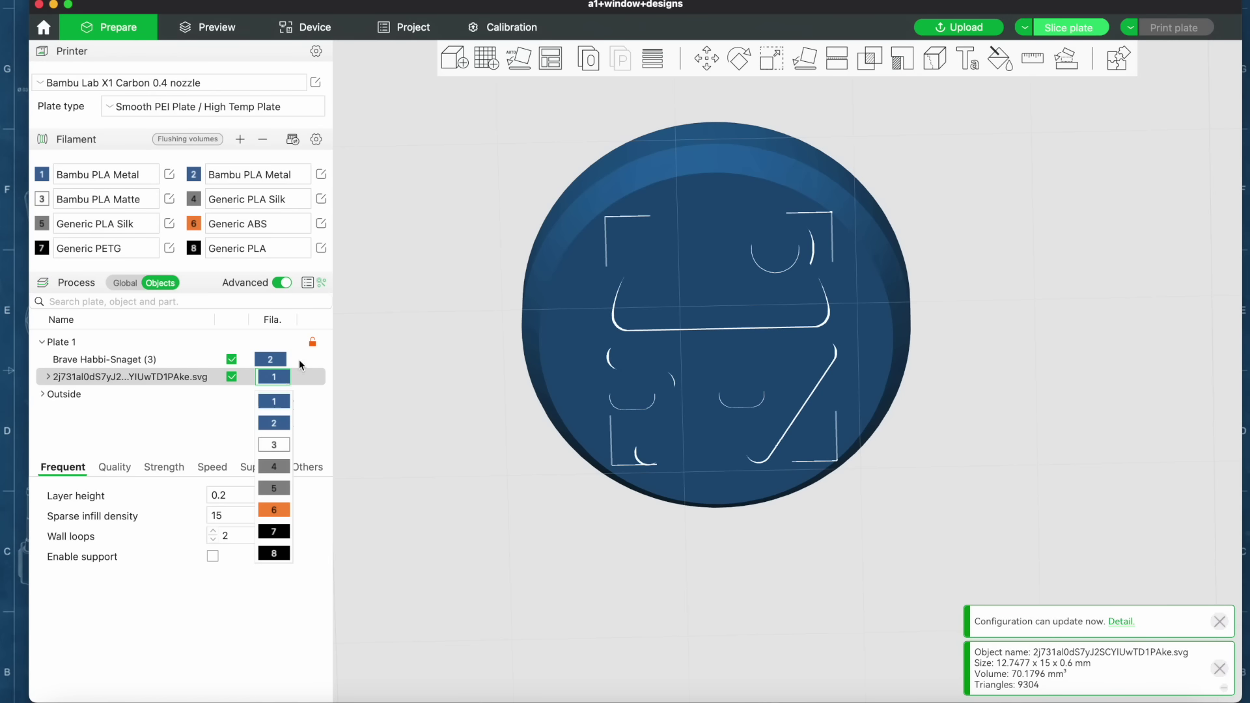
{"action": "left_click", "coordinate": [274, 420]}
{"action": "left_click", "coordinate": [1091, 314]}
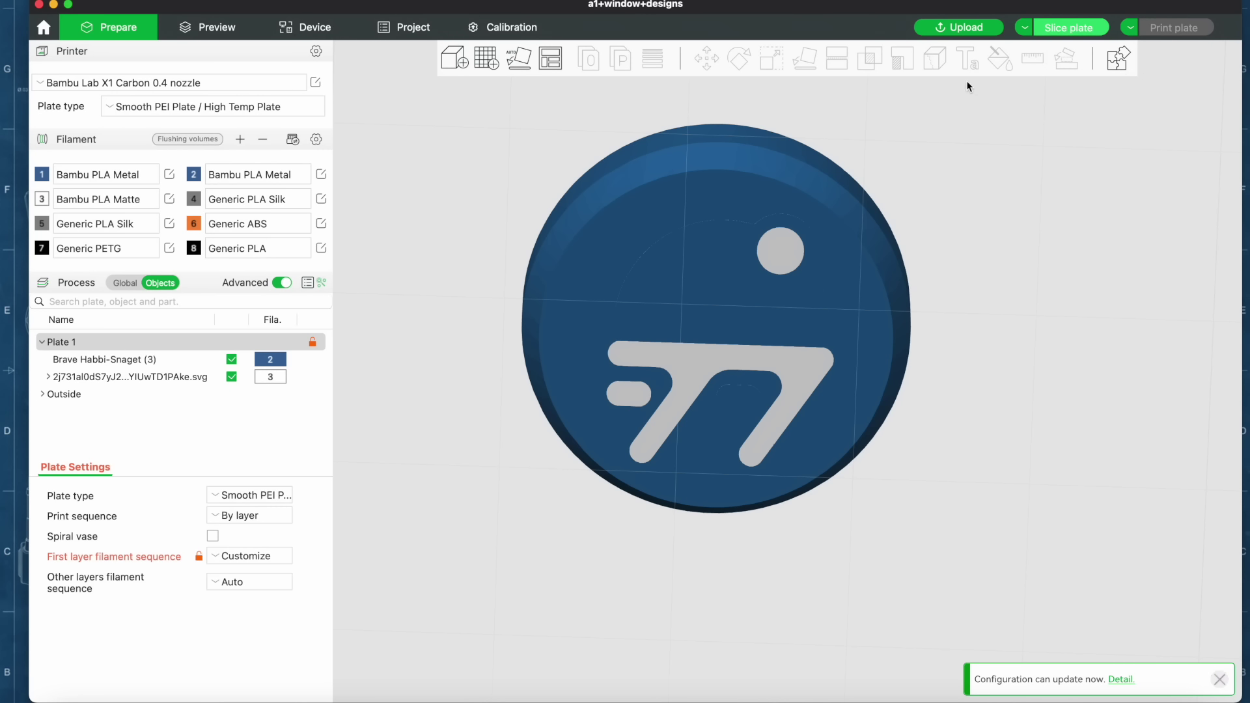
Fill the round pompom circle of the SVG design with filament 2 using color painting.
{"action": "left_click", "coordinate": [155, 379]}
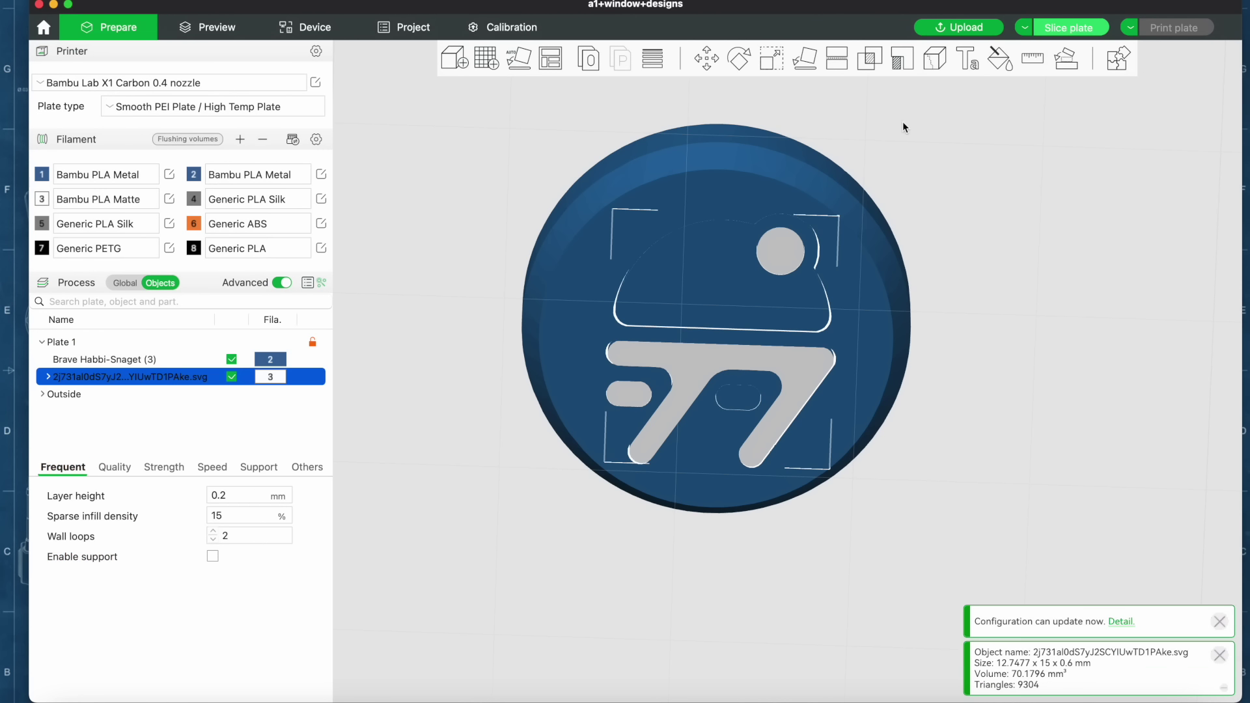
{"action": "left_click", "coordinate": [994, 64]}
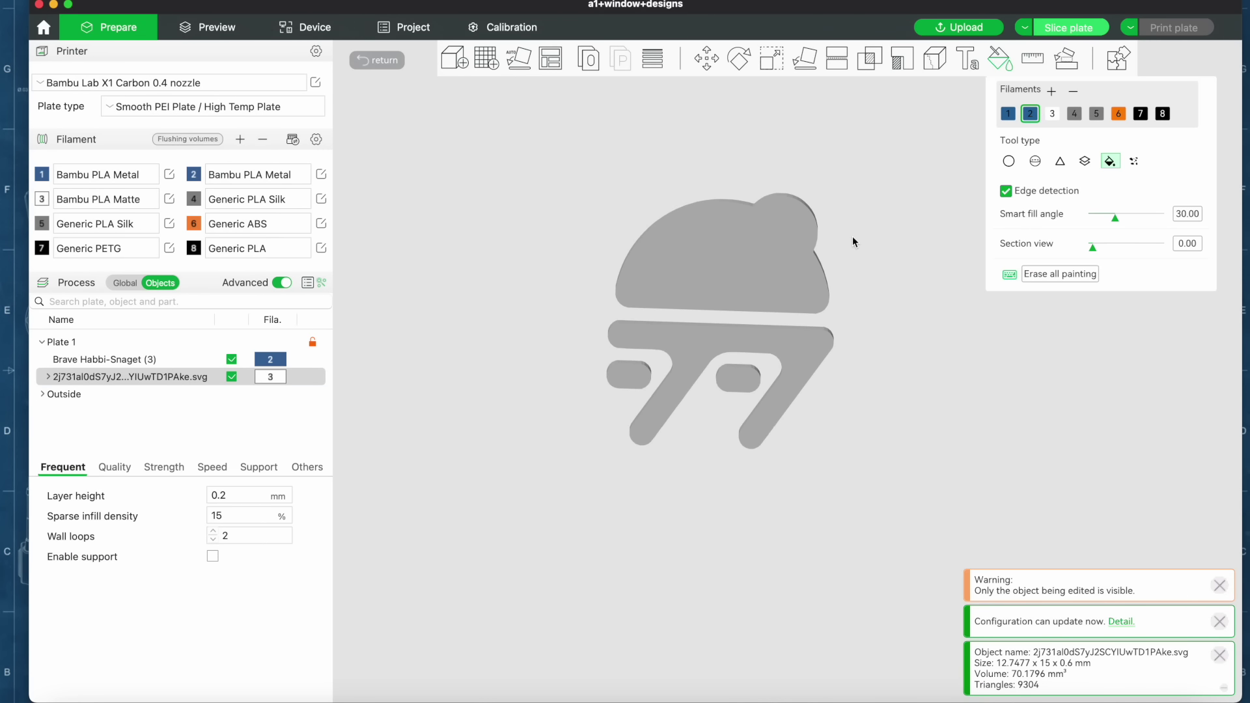
{"action": "right_click_drag", "start_coordinate": [853, 236], "coordinate": [842, 286]}
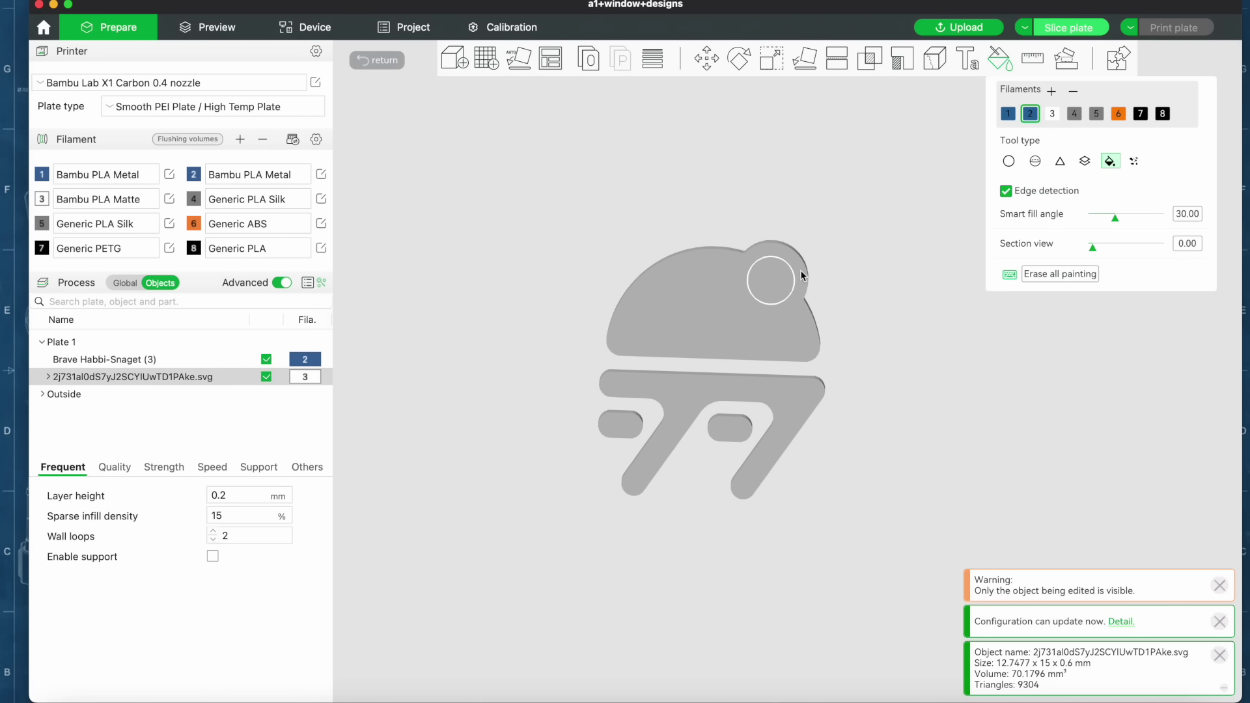
{"action": "left_click", "coordinate": [780, 279]}
{"action": "mouse_move", "coordinate": [877, 209]}
{"action": "left_mouse_down"}
{"action": "mouse_move", "coordinate": [877, 236]}
{"action": "mouse_move", "coordinate": [877, 224]}
{"action": "left_mouse_up"}
{"action": "left_click", "coordinate": [998, 53]}
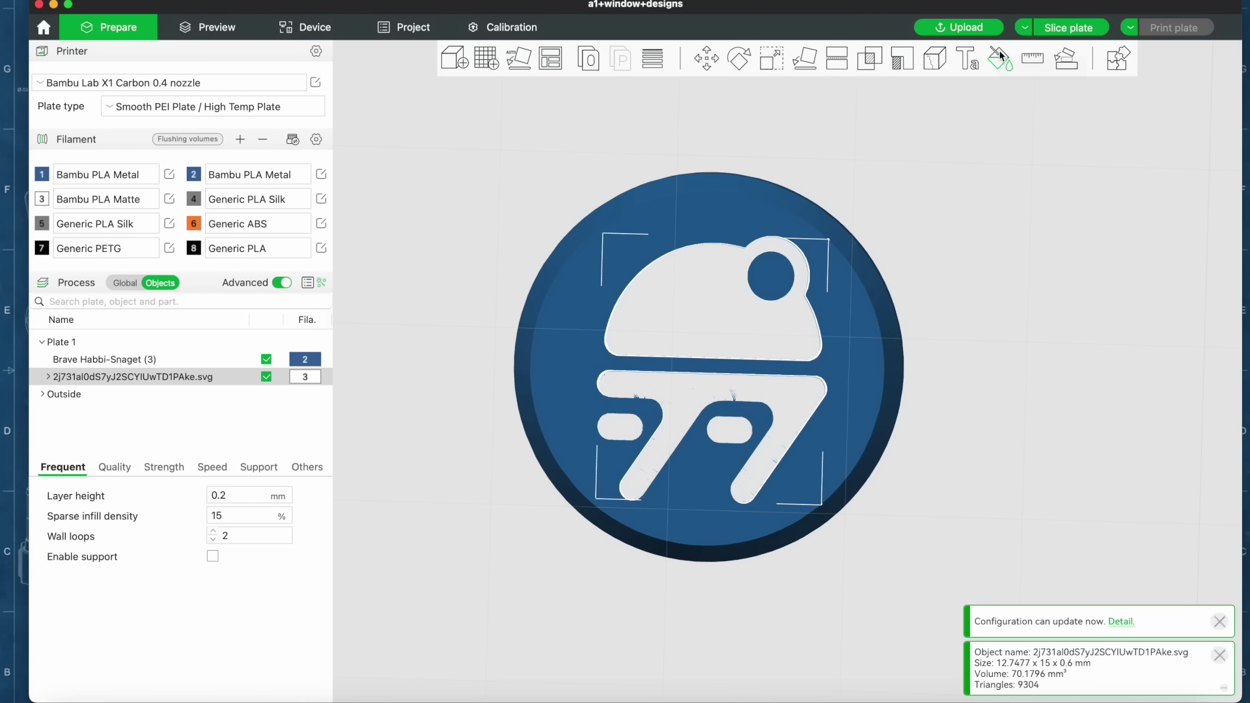
Merge the button and the SVG design into a single assembly.
{"action": "right_click", "coordinate": [163, 357]}
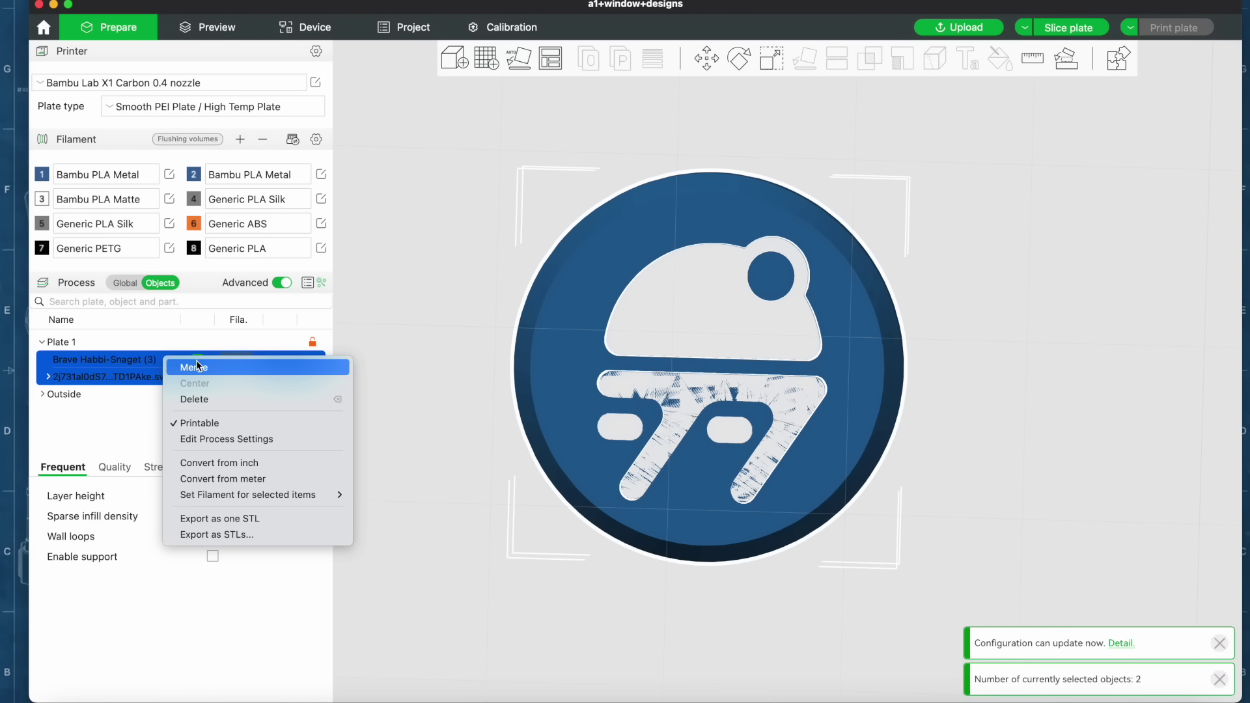
{"action": "left_click", "coordinate": [196, 365]}
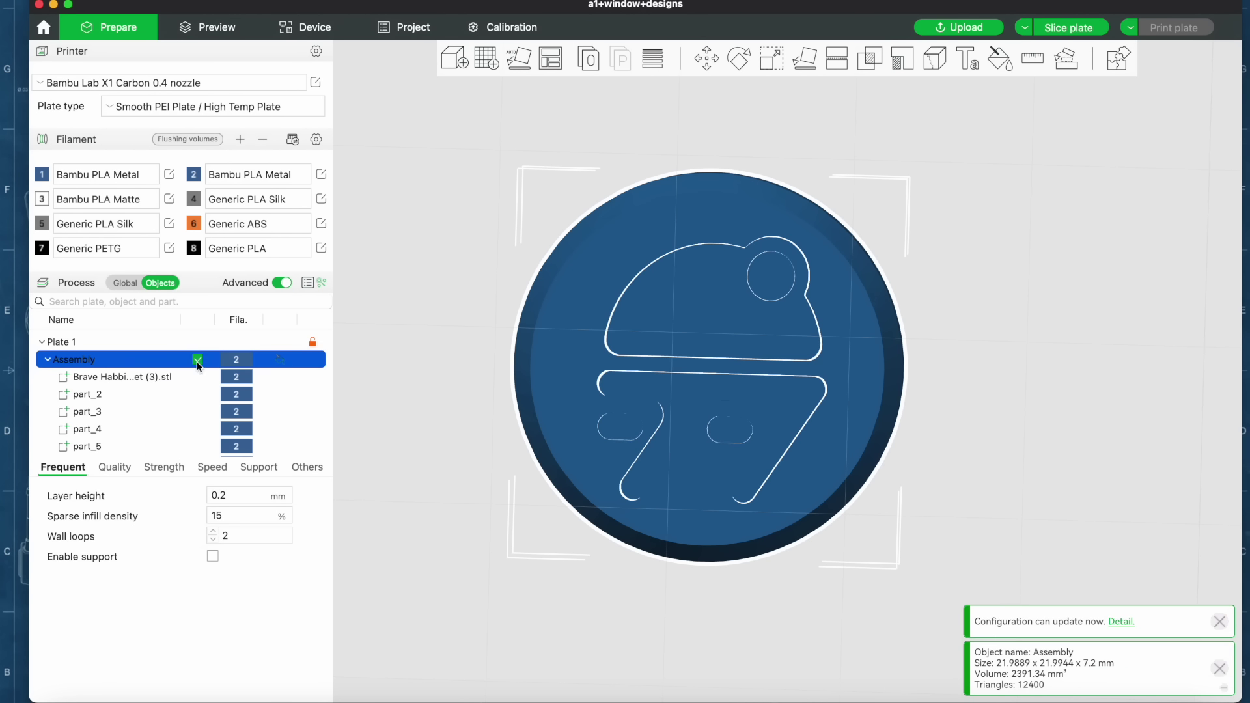
{"action": "left_click_drag", "start_coordinate": [1005, 278], "coordinate": [1023, 263]}
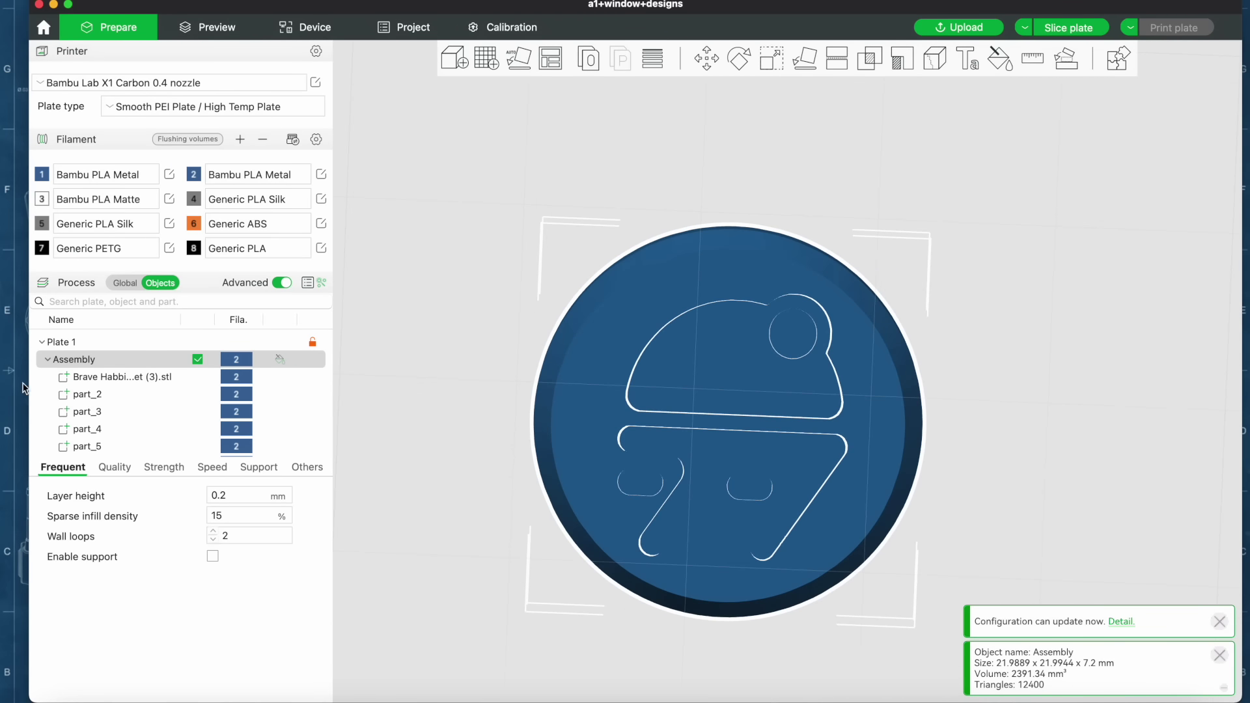
Fill the hat shape, the slanted legs and the small rounded shapes on the button face with filament 3.
{"action": "key", "text": "n"}
{"action": "left_click", "coordinate": [807, 373]}
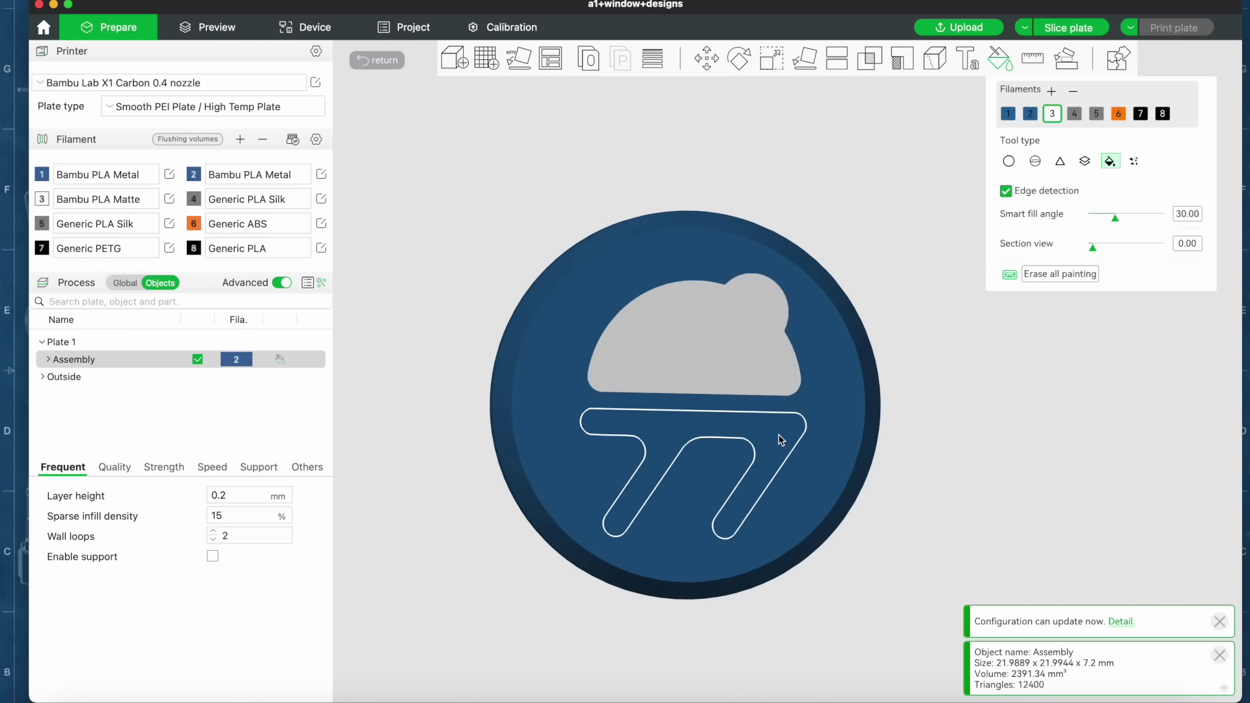
{"action": "left_click", "coordinate": [783, 437]}
{"action": "left_click", "coordinate": [715, 470]}
{"action": "left_click", "coordinate": [614, 465]}
{"action": "left_click_drag", "start_coordinate": [896, 334], "coordinate": [901, 316]}
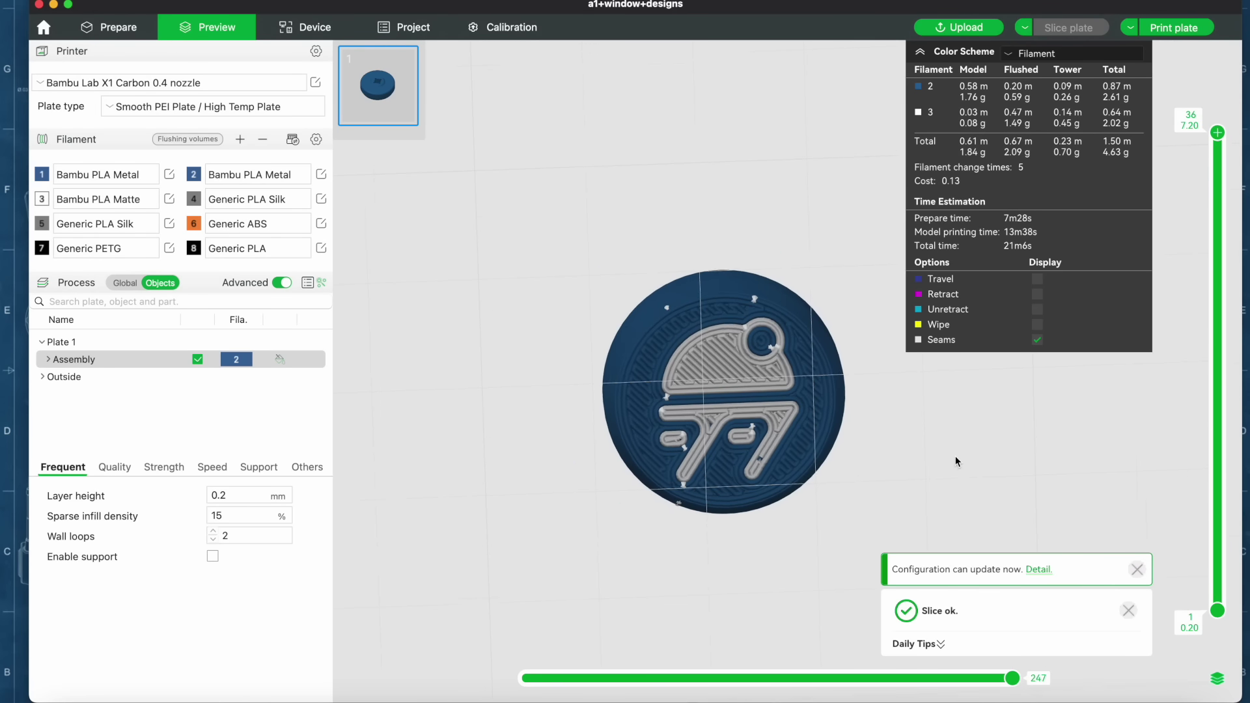
{"action": "left_click_drag", "start_coordinate": [955, 456], "coordinate": [951, 450]}
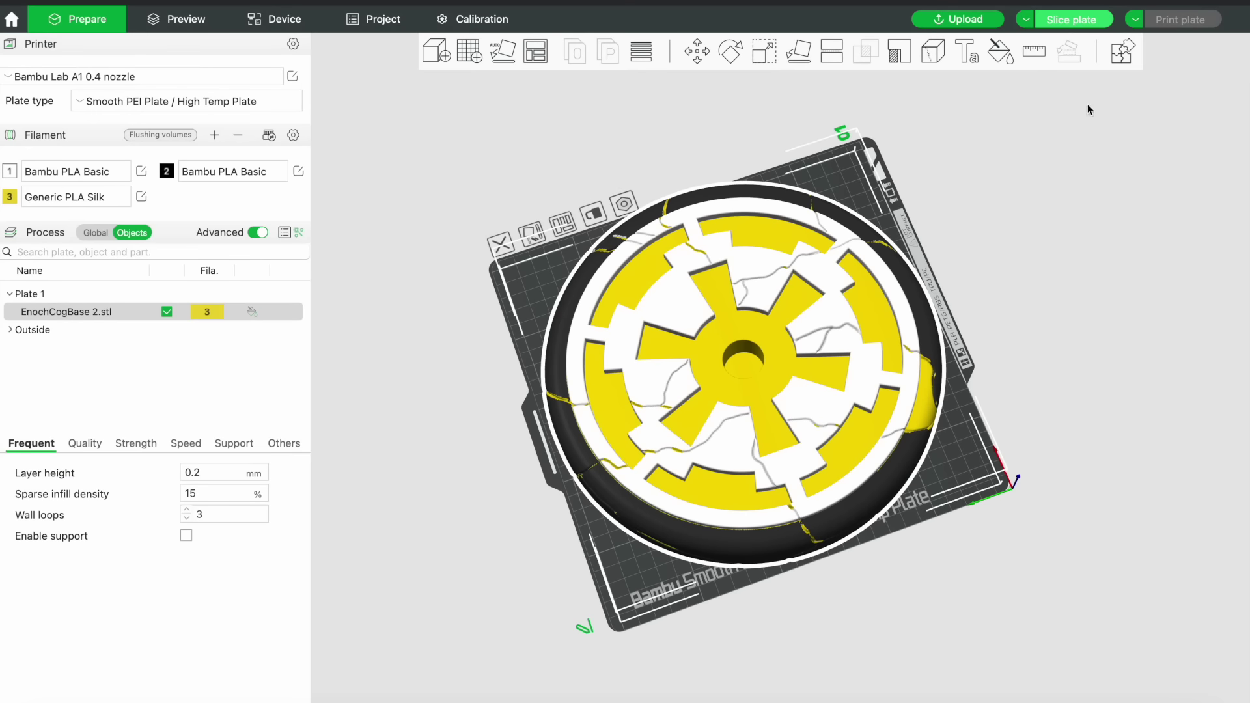
Paint the crack running from the white rim down the black tire, including its branches, with yellow filament 3 using the sphere brush.
{"action": "left_click", "coordinate": [1001, 51]}
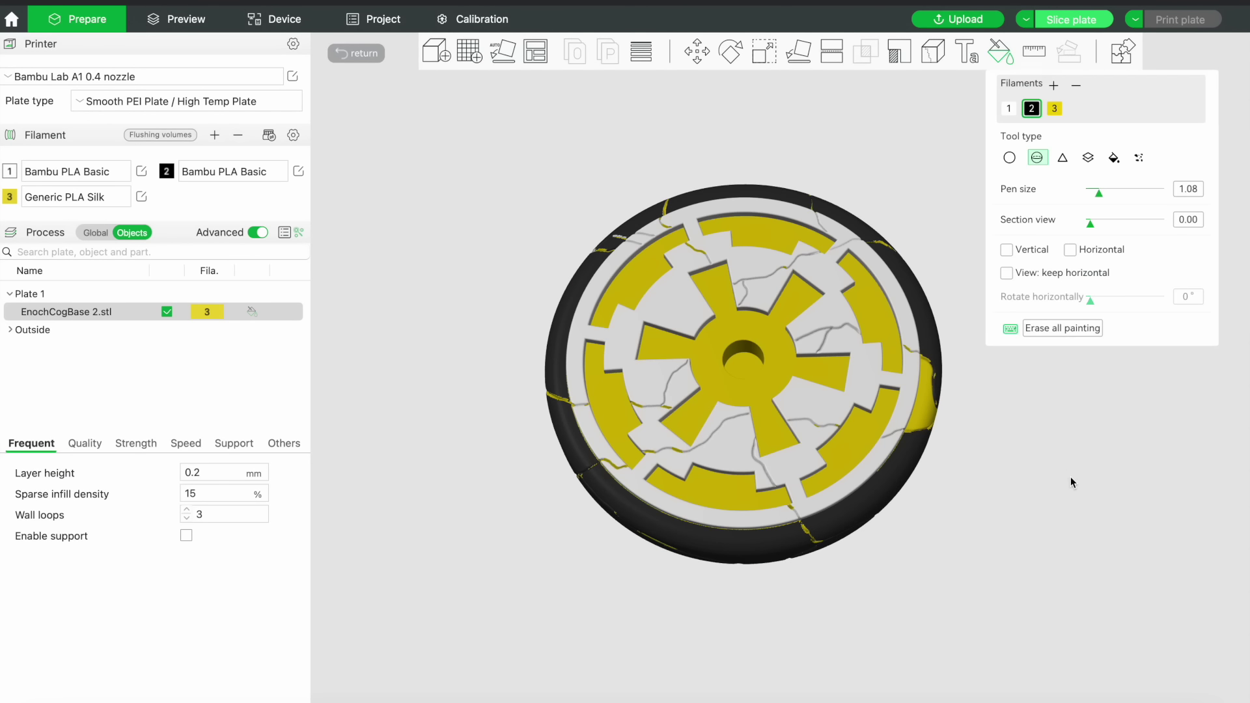
{"action": "left_click_drag", "start_coordinate": [1071, 482], "coordinate": [1049, 465]}
{"action": "scroll", "coordinate": [1049, 465], "scroll_direction": "up", "scroll_amount": 8}
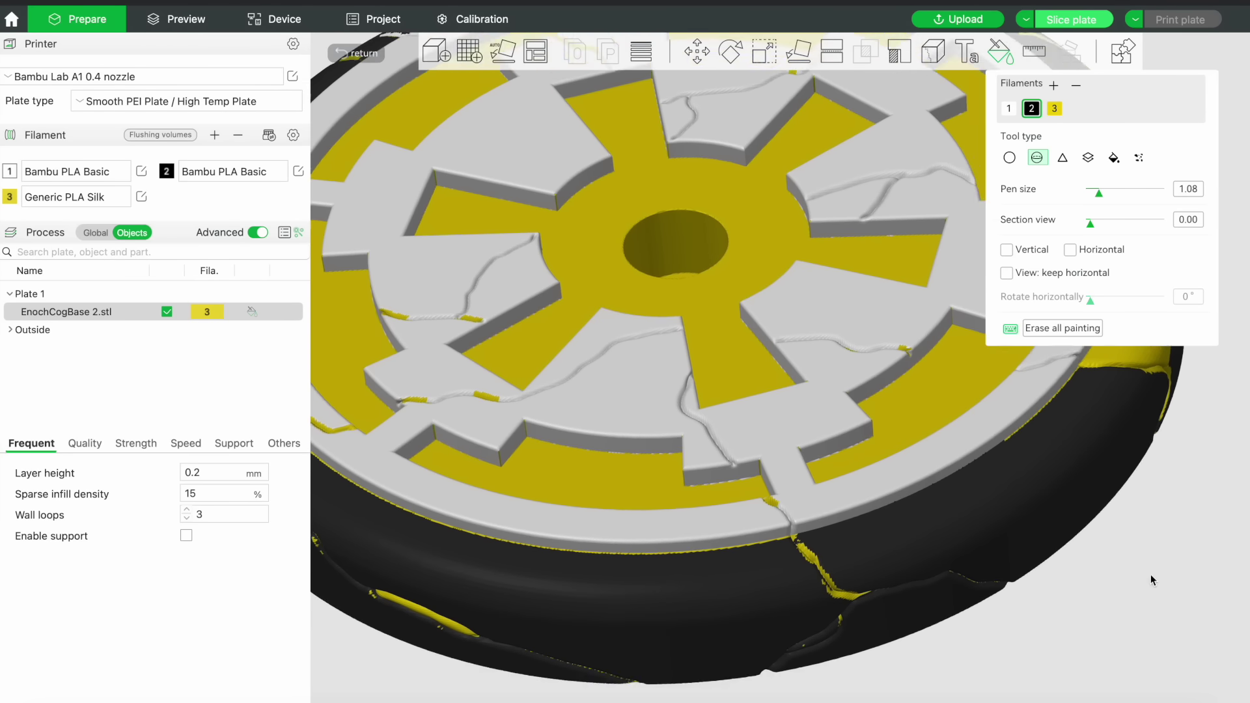
{"action": "right_click_drag", "start_coordinate": [1148, 554], "coordinate": [1069, 401]}
{"action": "scroll", "coordinate": [967, 490], "scroll_direction": "up", "scroll_amount": 5}
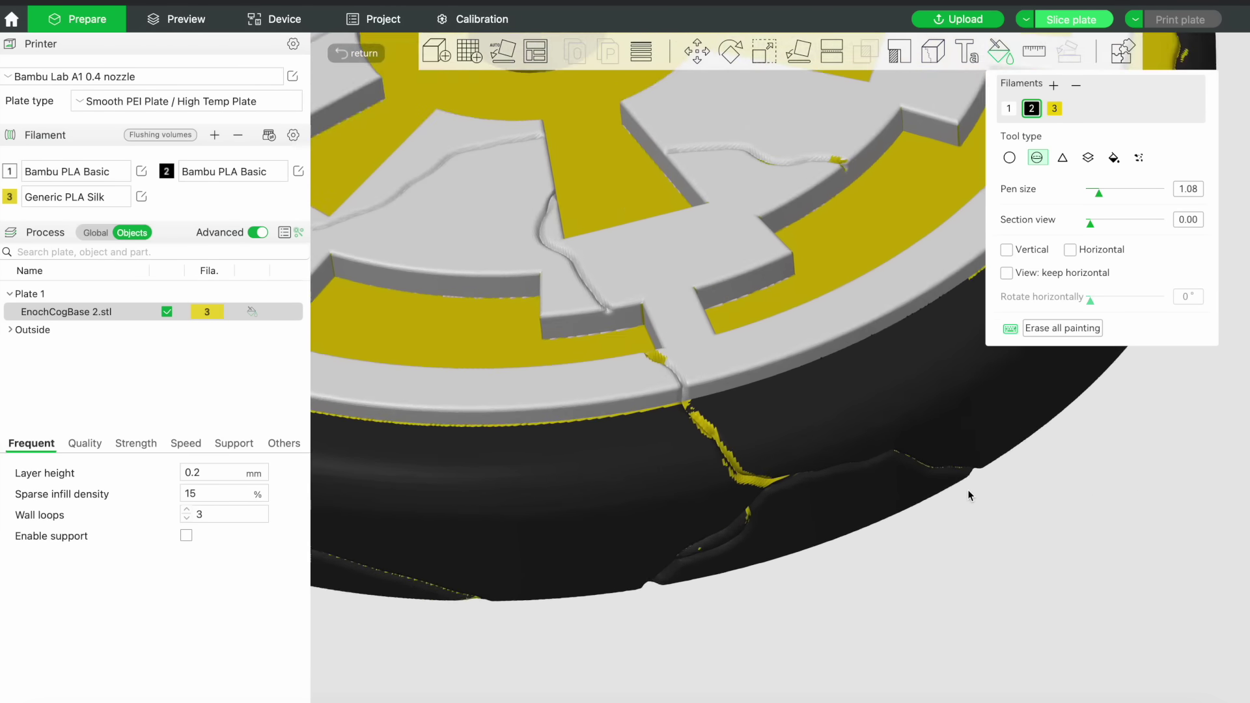
{"action": "left_click_drag", "start_coordinate": [1084, 548], "coordinate": [1086, 562]}
{"action": "right_click_drag", "start_coordinate": [1093, 460], "coordinate": [1124, 340]}
{"action": "left_click", "coordinate": [1059, 111]}
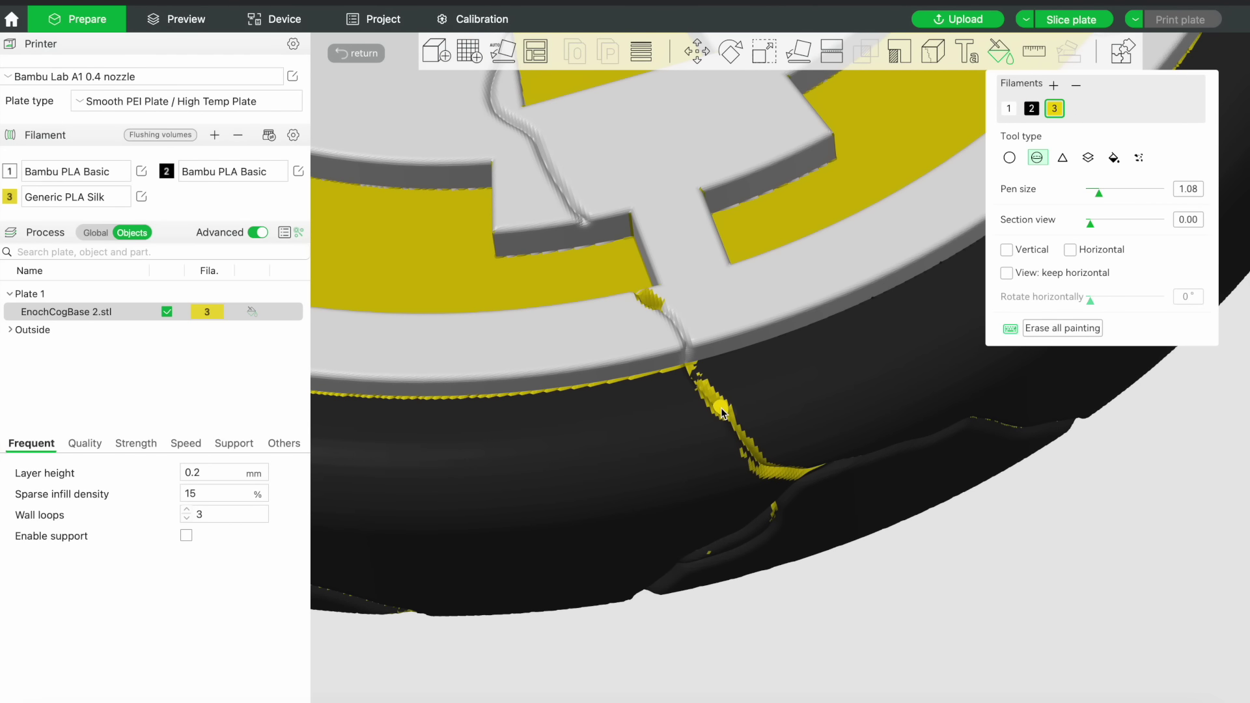
{"action": "mouse_move", "coordinate": [684, 340]}
{"action": "left_mouse_down"}
{"action": "mouse_move", "coordinate": [644, 296]}
{"action": "mouse_move", "coordinate": [755, 461]}
{"action": "left_mouse_up"}
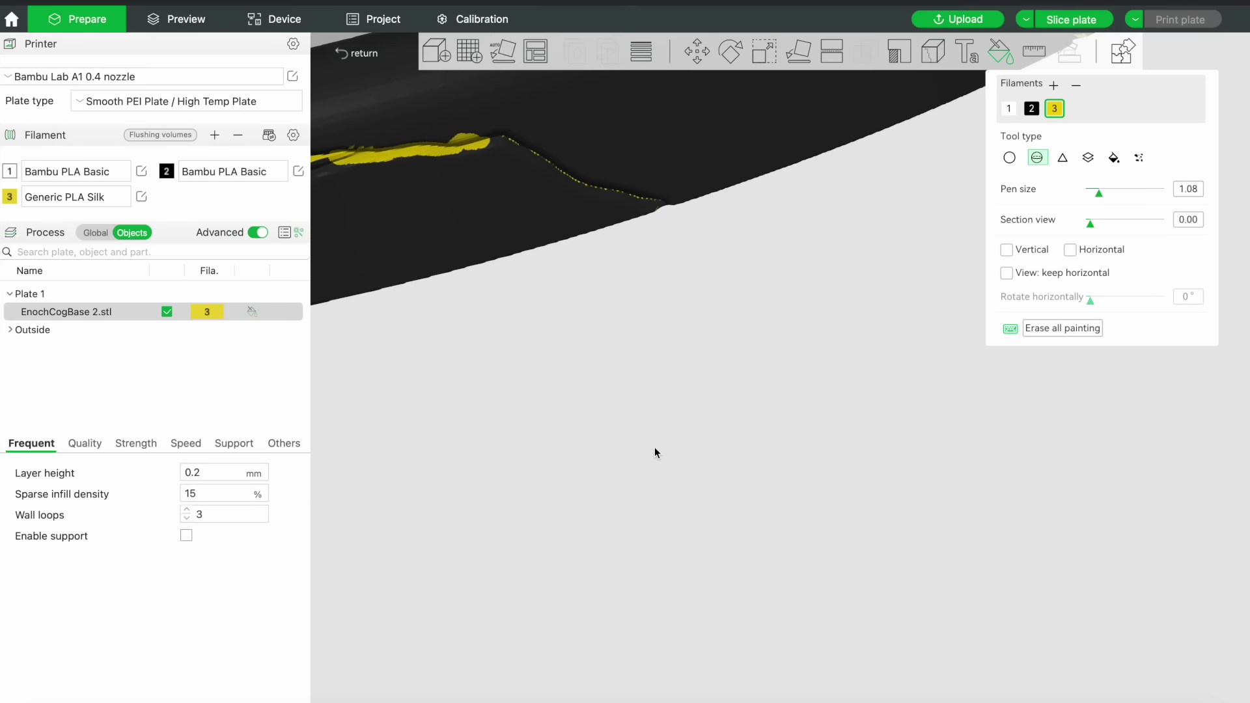
{"action": "scroll", "coordinate": [656, 452], "scroll_direction": "up", "scroll_amount": 3}
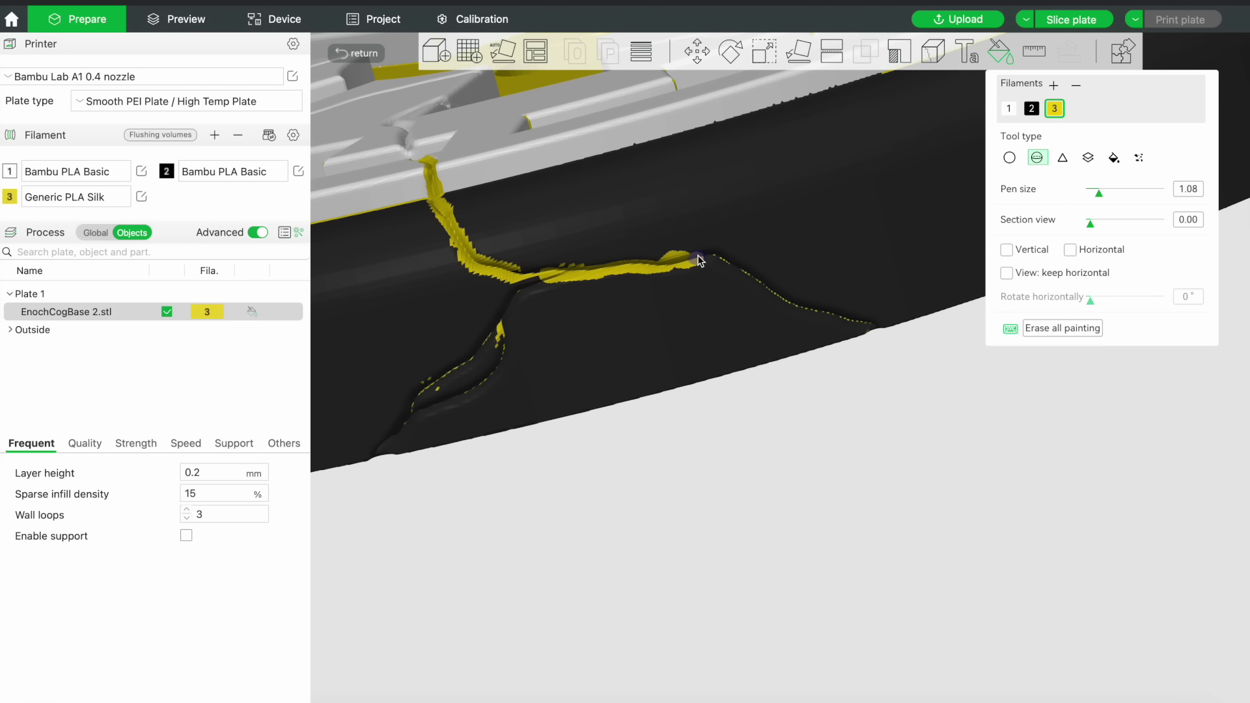
{"action": "left_click_drag", "start_coordinate": [698, 260], "coordinate": [785, 299]}
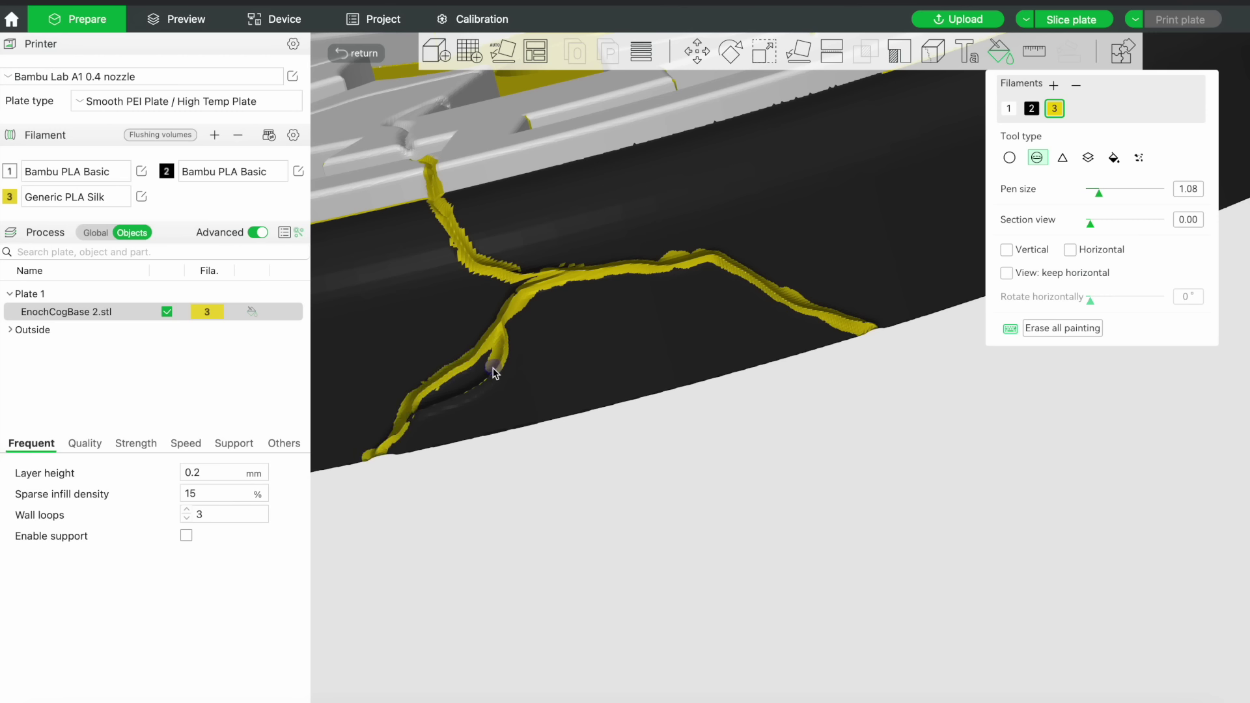
Trim the edges of the crack's lower loop branch with black filament 2, reducing the sphere brush to 0.57.
{"action": "scroll", "coordinate": [785, 534], "scroll_direction": "up", "scroll_amount": 5}
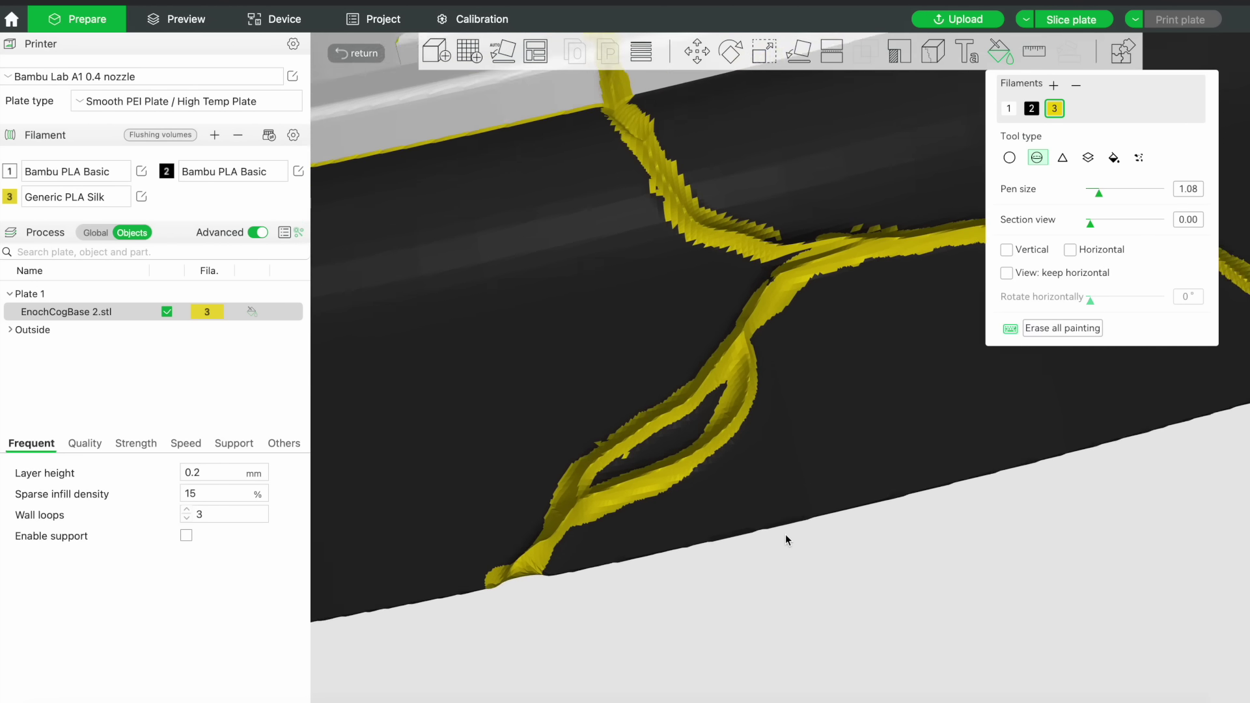
{"action": "key", "text": "2"}
{"action": "left_click_drag", "start_coordinate": [562, 482], "coordinate": [553, 519]}
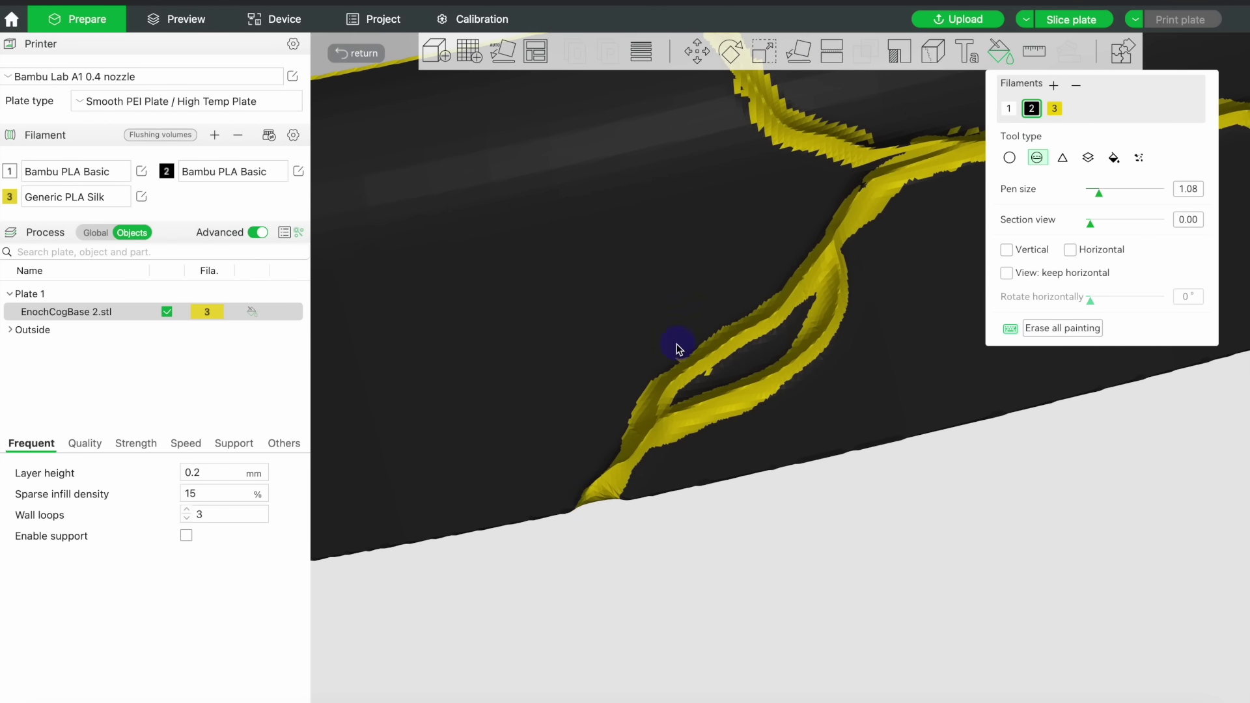
{"action": "left_click_drag", "start_coordinate": [629, 393], "coordinate": [600, 444]}
{"action": "left_click_drag", "start_coordinate": [795, 397], "coordinate": [663, 465]}
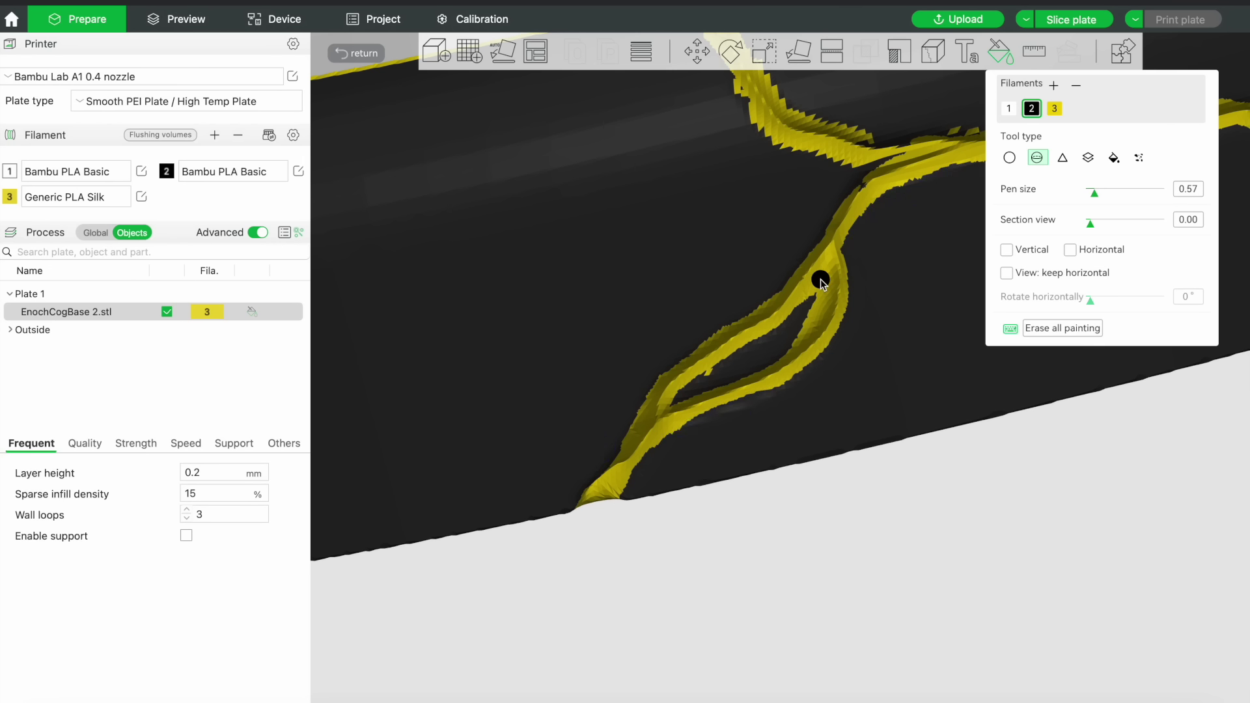
{"action": "mouse_move", "coordinate": [818, 279]}
{"action": "left_mouse_down"}
{"action": "mouse_move", "coordinate": [784, 323]}
{"action": "mouse_move", "coordinate": [692, 391]}
{"action": "mouse_move", "coordinate": [829, 271]}
{"action": "mouse_move", "coordinate": [809, 330]}
{"action": "left_mouse_up"}
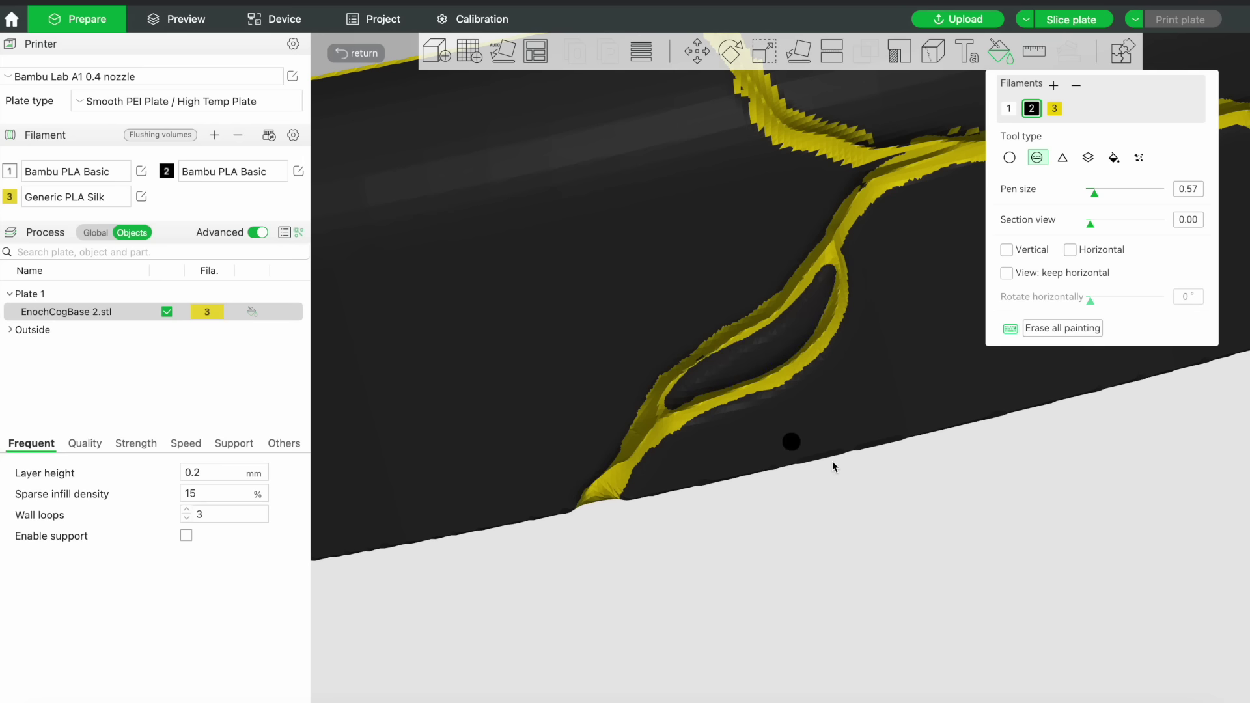
Clean up the junction of the rim crack and its branches with filament 2 and restore the crack with filament 3.
{"action": "right_click_drag", "start_coordinate": [833, 463], "coordinate": [613, 625]}
{"action": "left_click_drag", "start_coordinate": [529, 282], "coordinate": [623, 325]}
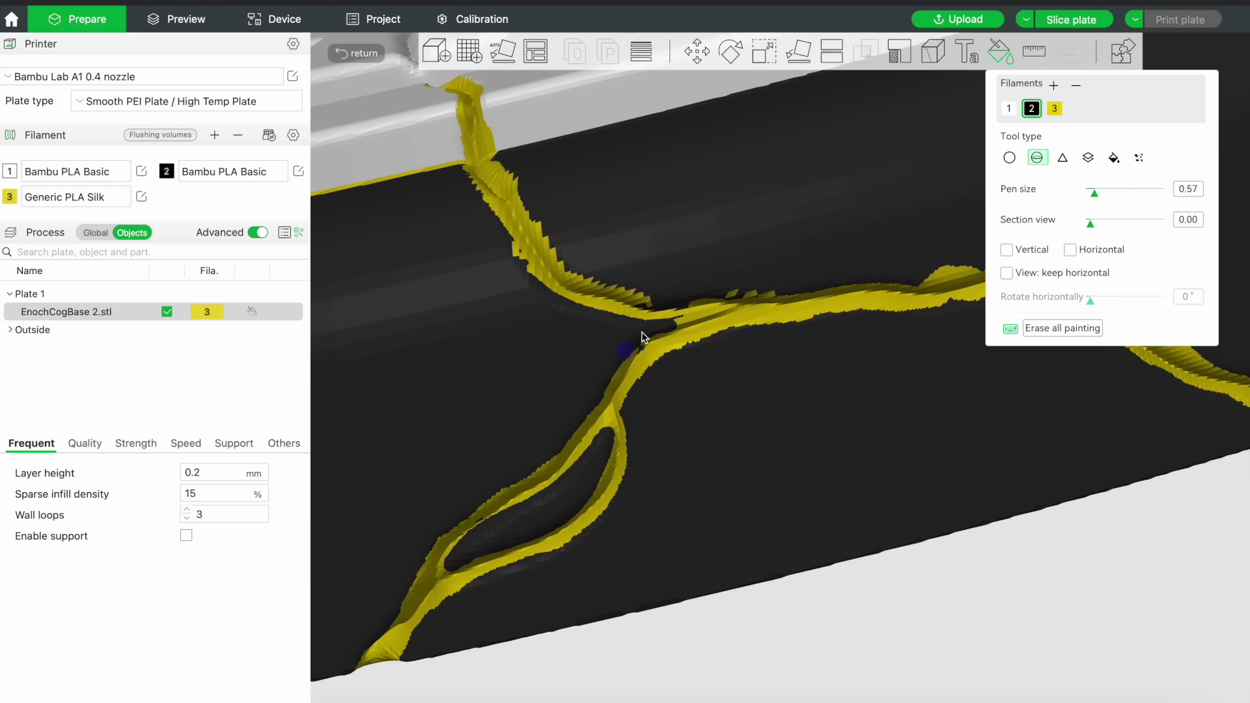
{"action": "key", "text": "3"}
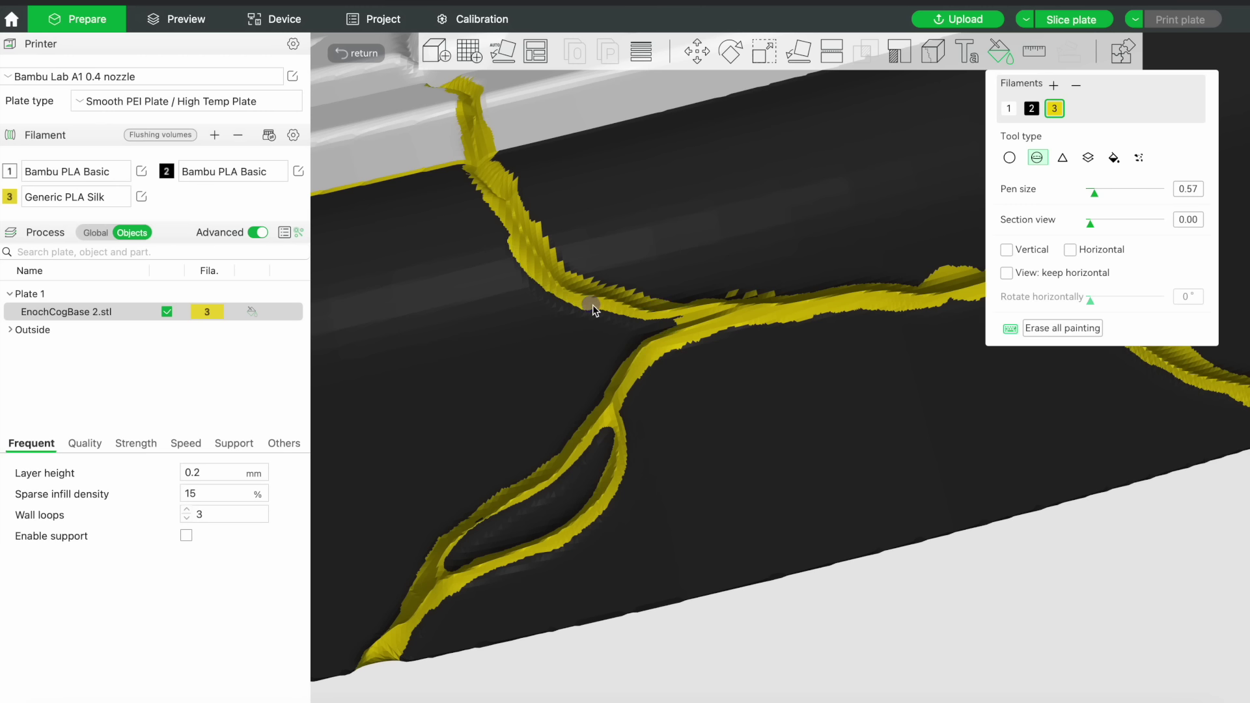
Refine the edges of the crack's long branch and lower end on the tire, alternating between black filament 2 and yellow filament 3.
{"action": "right_click_drag", "start_coordinate": [760, 390], "coordinate": [559, 431]}
{"action": "key", "text": "2"}
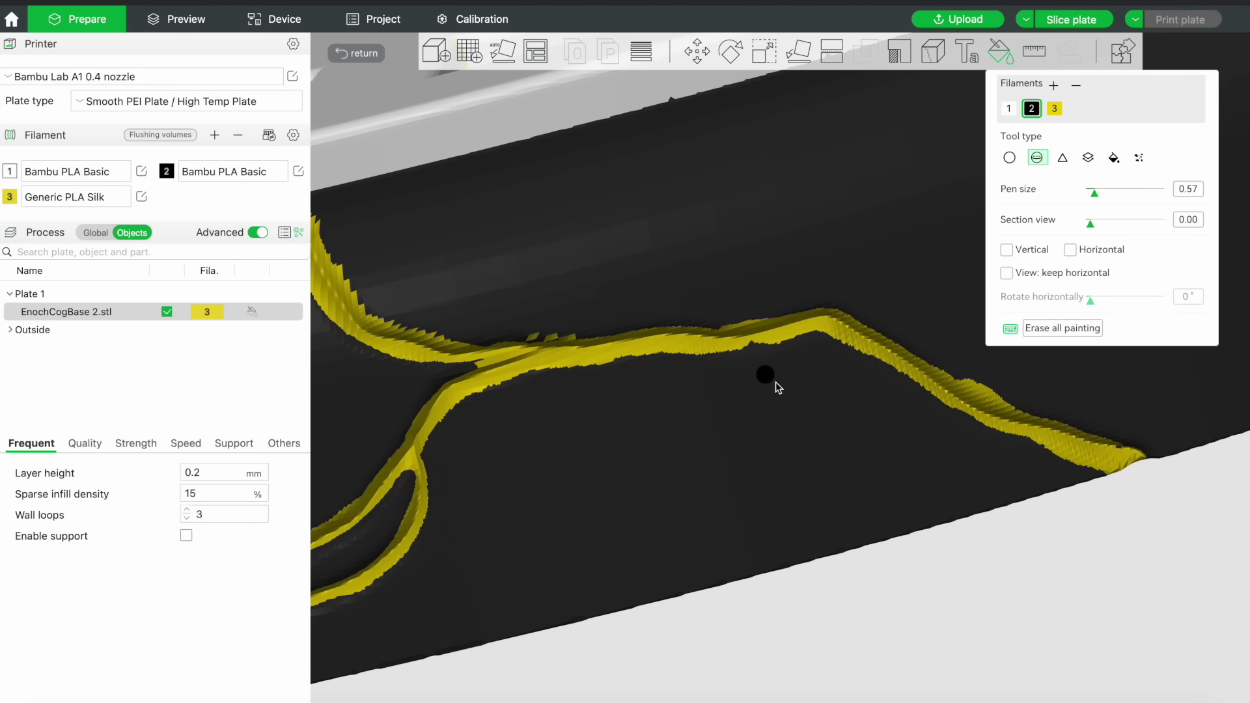
{"action": "key", "text": "3"}
{"action": "left_click_drag", "start_coordinate": [736, 345], "coordinate": [775, 338]}
{"action": "key", "text": "2"}
{"action": "right_click_drag", "start_coordinate": [1170, 533], "coordinate": [1116, 538]}
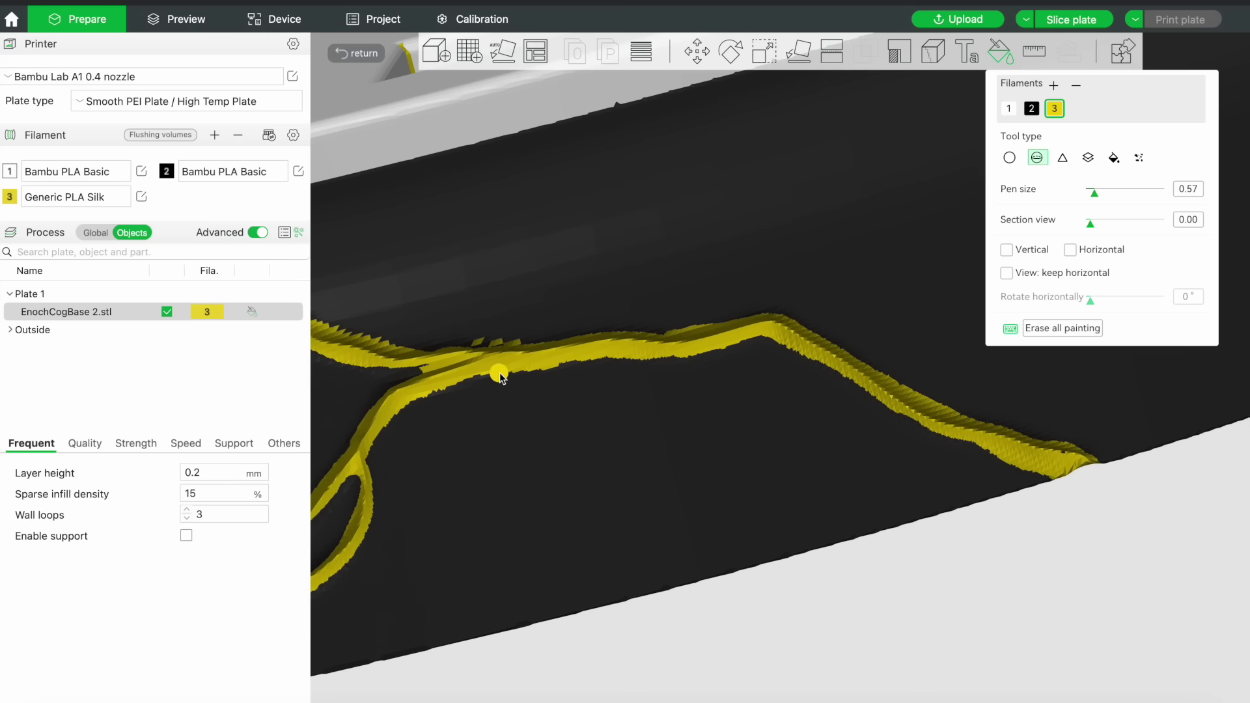
{"action": "key", "text": "2"}
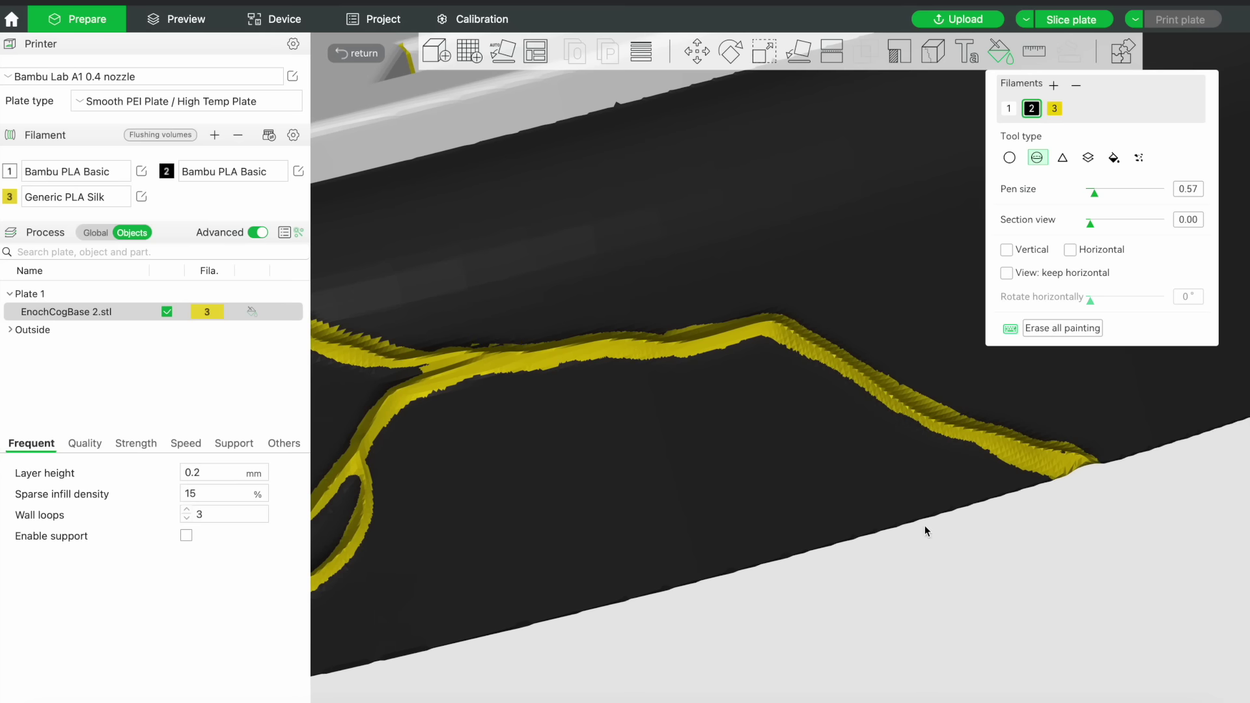
{"action": "middle_click_drag", "start_coordinate": [926, 531], "coordinate": [1032, 489]}
{"action": "right_click_drag", "start_coordinate": [706, 399], "coordinate": [1223, 358]}
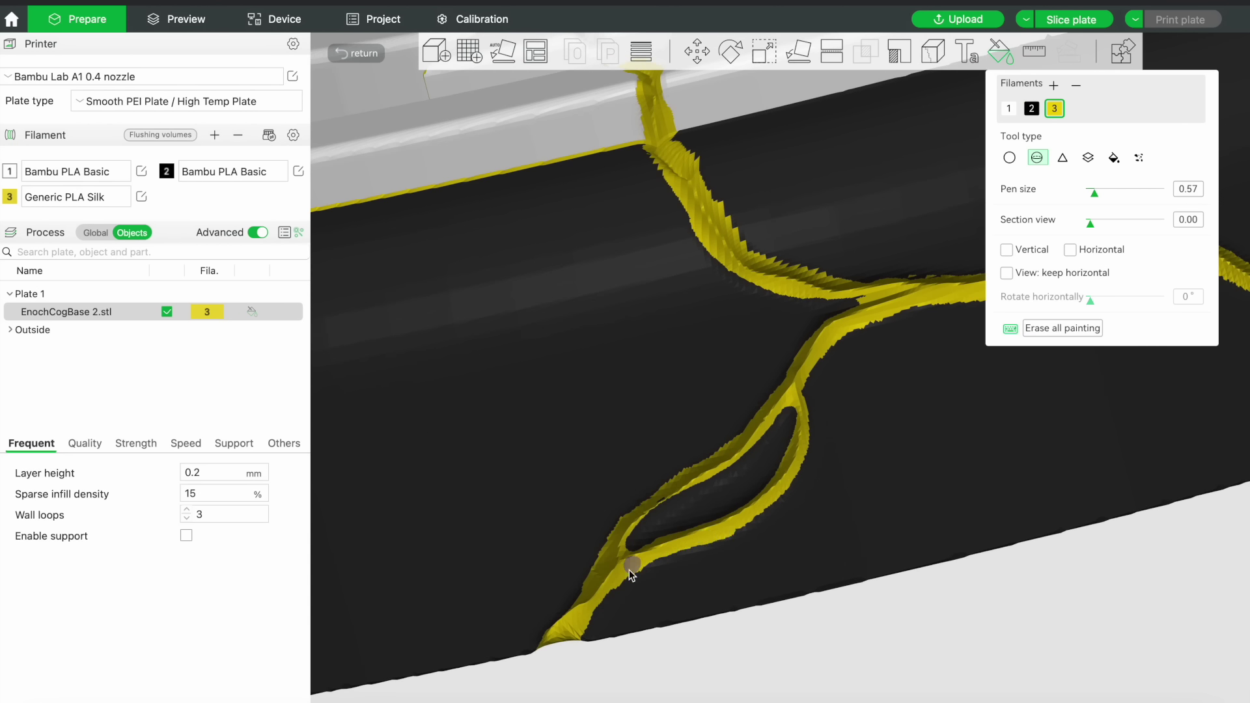
{"action": "middle_click_drag", "start_coordinate": [631, 569], "coordinate": [750, 488]}
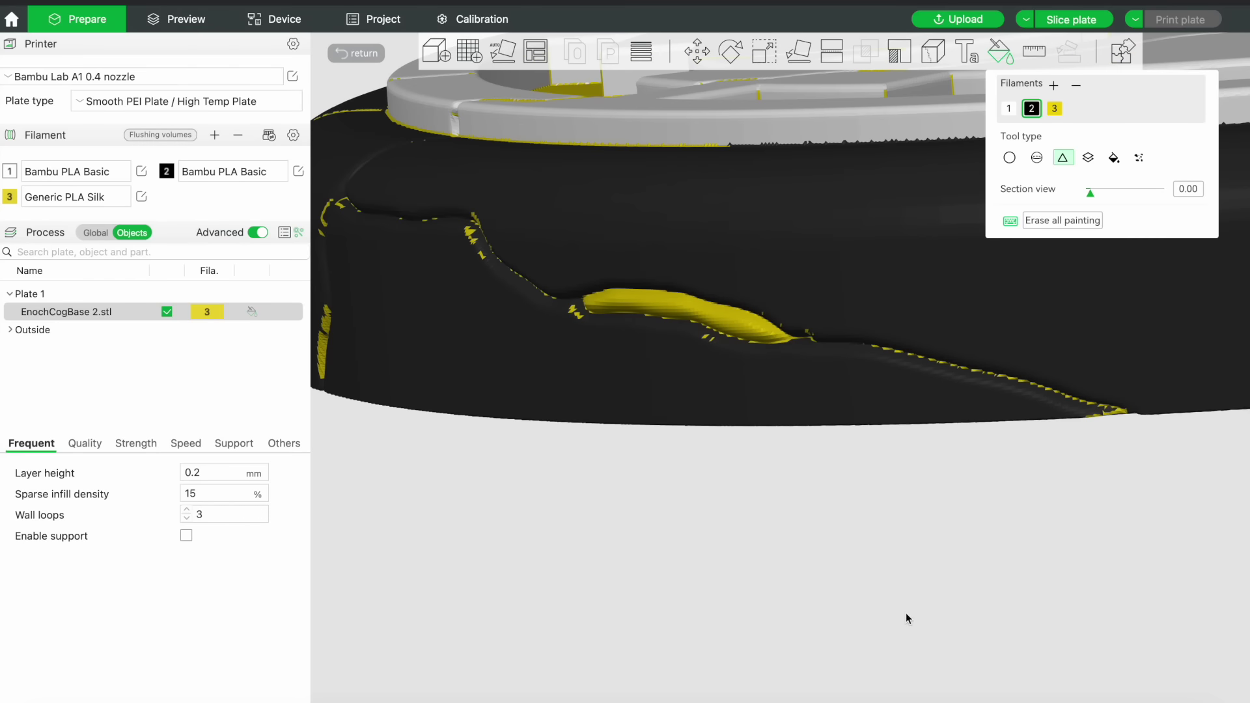
Paint the lower stretch of the next tire crack with yellow filament 3 using the sphere brush at pen size 1.42.
{"action": "left_click", "coordinate": [1054, 108]}
{"action": "left_click", "coordinate": [1037, 157]}
{"action": "left_click_drag", "start_coordinate": [1121, 412], "coordinate": [986, 373]}
{"action": "key", "text": "ctrl+z"}
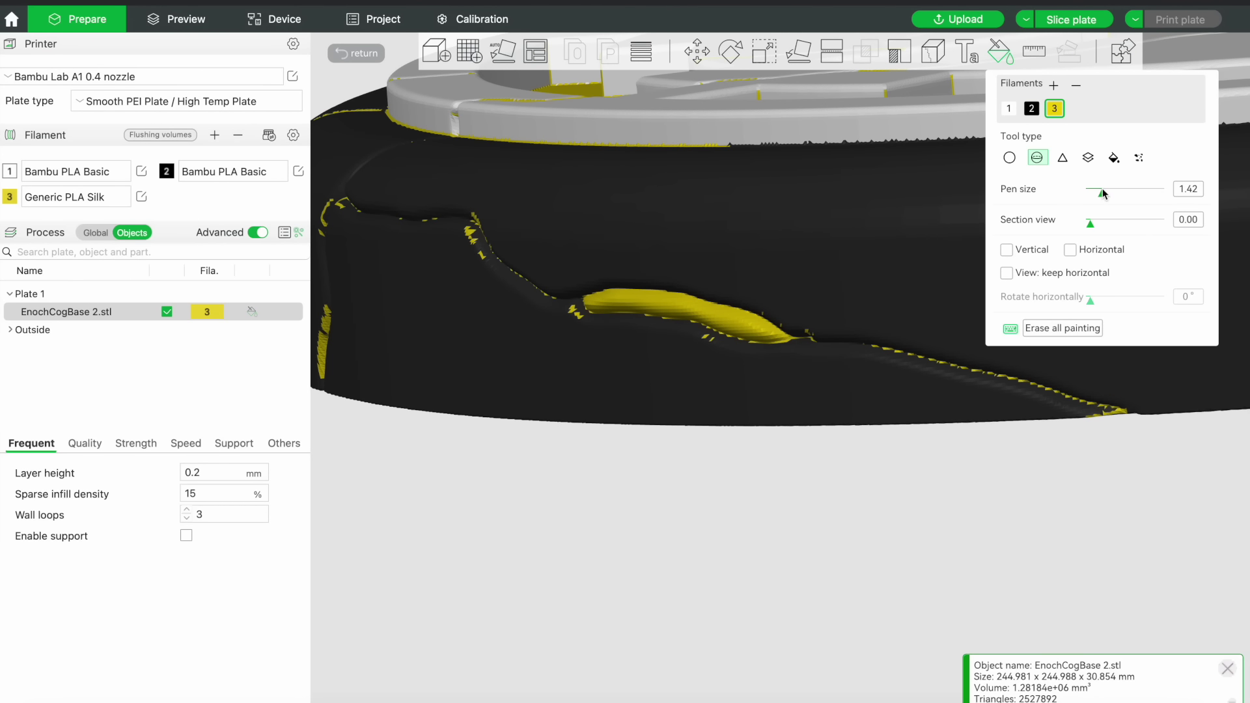
{"action": "mouse_move", "coordinate": [1020, 468]}
{"action": "left_mouse_down"}
{"action": "mouse_move", "coordinate": [944, 550]}
{"action": "mouse_move", "coordinate": [709, 693]}
{"action": "left_mouse_up"}
{"action": "left_click", "coordinate": [1008, 429]}
{"action": "left_click_drag", "start_coordinate": [970, 583], "coordinate": [1003, 619]}
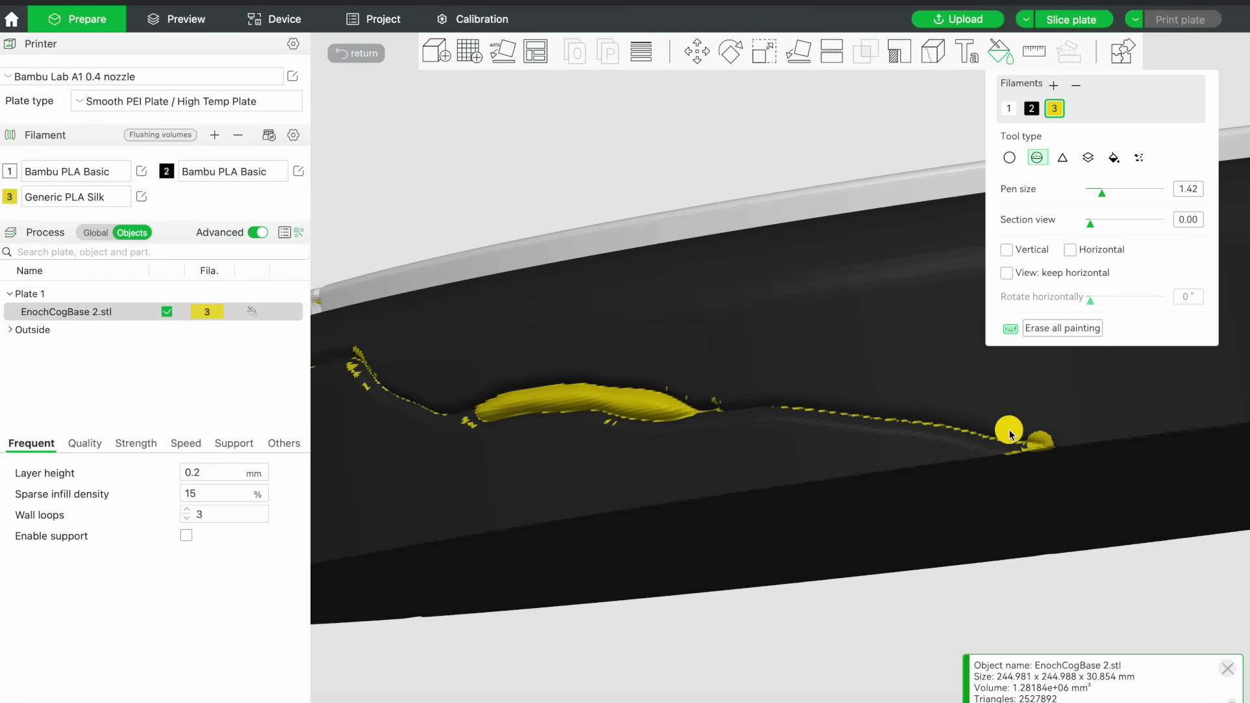
{"action": "left_click_drag", "start_coordinate": [853, 412], "coordinate": [755, 406]}
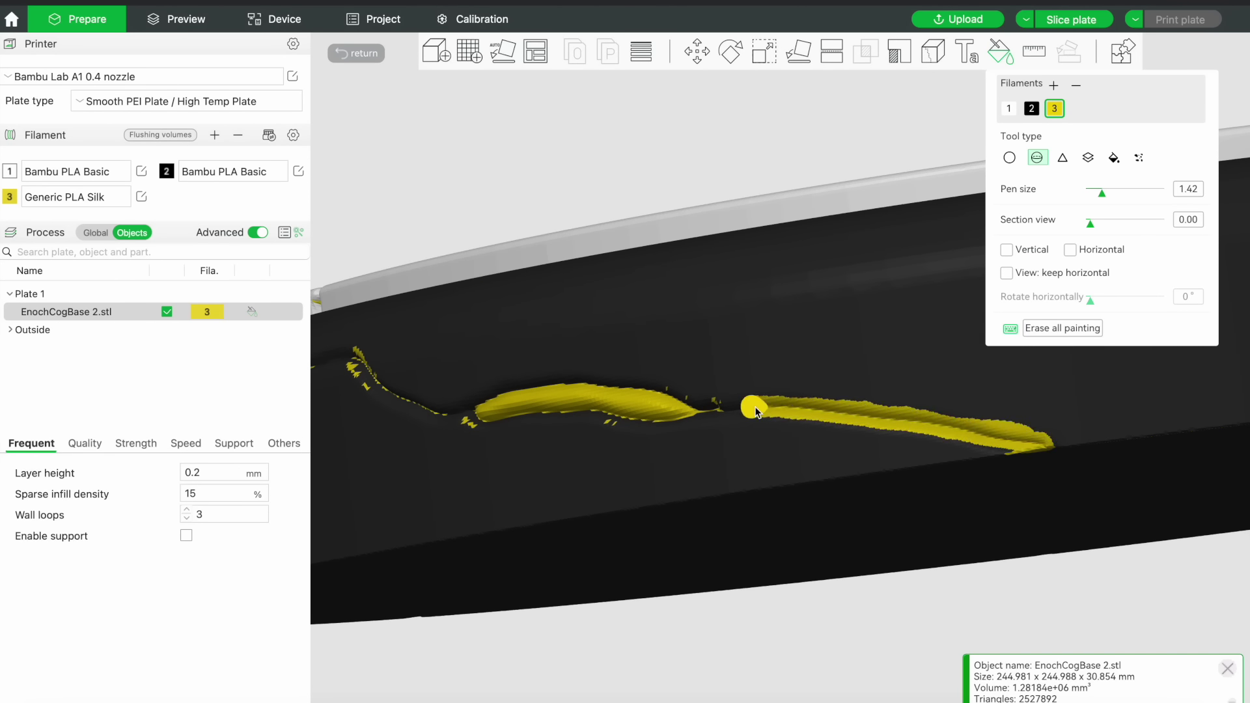
{"action": "mouse_move", "coordinate": [603, 387]}
{"action": "left_mouse_down"}
{"action": "mouse_move", "coordinate": [469, 413]}
{"action": "mouse_move", "coordinate": [724, 416]}
{"action": "left_mouse_up"}
Paint the rest of this crack yellow, including the branch running from the tire's lower edge up over the white rim.
{"action": "left_click_drag", "start_coordinate": [691, 614], "coordinate": [852, 615]}
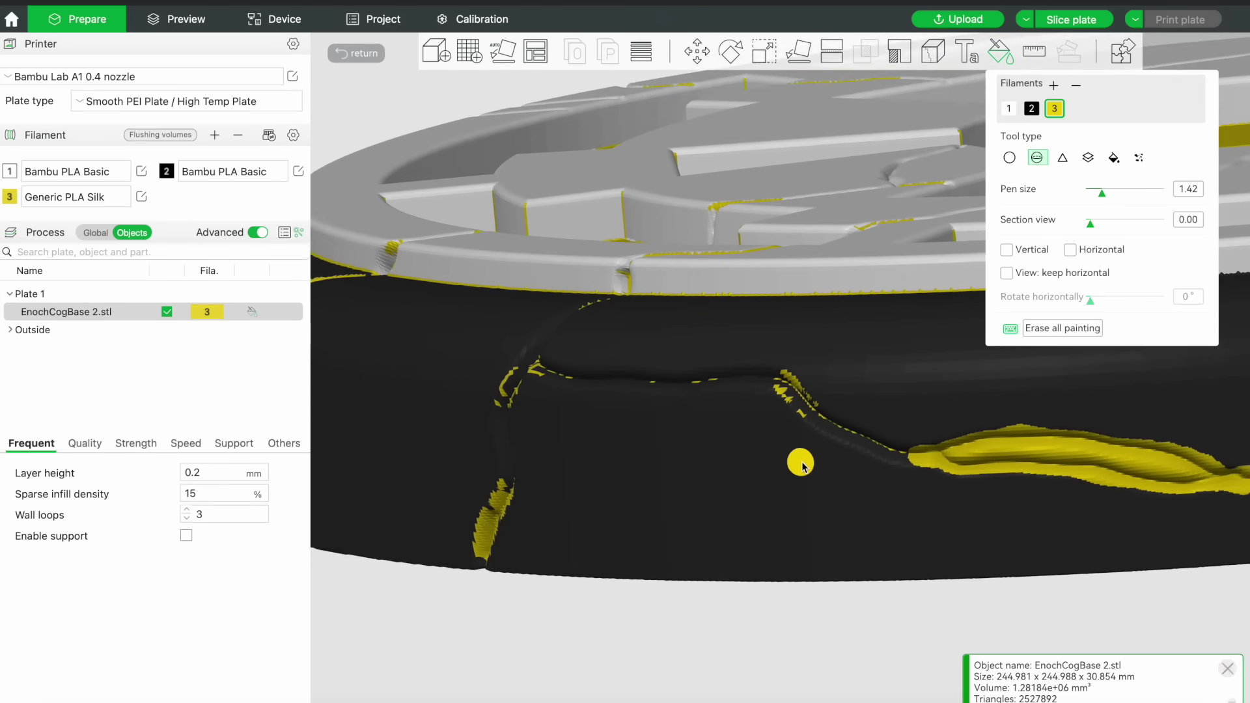
{"action": "scroll", "coordinate": [799, 461], "scroll_direction": "up", "scroll_amount": 2}
{"action": "mouse_move", "coordinate": [950, 473]}
{"action": "left_mouse_down"}
{"action": "mouse_move", "coordinate": [853, 445]}
{"action": "mouse_move", "coordinate": [786, 394]}
{"action": "mouse_move", "coordinate": [816, 413]}
{"action": "left_mouse_up"}
{"action": "right_click_drag", "start_coordinate": [720, 396], "coordinate": [867, 398]}
{"action": "mouse_move", "coordinate": [924, 395]}
{"action": "left_mouse_down"}
{"action": "mouse_move", "coordinate": [869, 371]}
{"action": "mouse_move", "coordinate": [664, 368]}
{"action": "mouse_move", "coordinate": [601, 407]}
{"action": "mouse_move", "coordinate": [571, 608]}
{"action": "mouse_move", "coordinate": [594, 648]}
{"action": "mouse_move", "coordinate": [772, 410]}
{"action": "mouse_move", "coordinate": [739, 405]}
{"action": "mouse_move", "coordinate": [801, 341]}
{"action": "mouse_move", "coordinate": [829, 288]}
{"action": "mouse_move", "coordinate": [749, 515]}
{"action": "mouse_move", "coordinate": [694, 614]}
{"action": "mouse_move", "coordinate": [729, 469]}
{"action": "left_mouse_up"}
Trim the overpainted edges of this crack and its branch on the tire with black filament 2.
{"action": "key", "text": "2"}
{"action": "left_click_drag", "start_coordinate": [646, 414], "coordinate": [868, 434]}
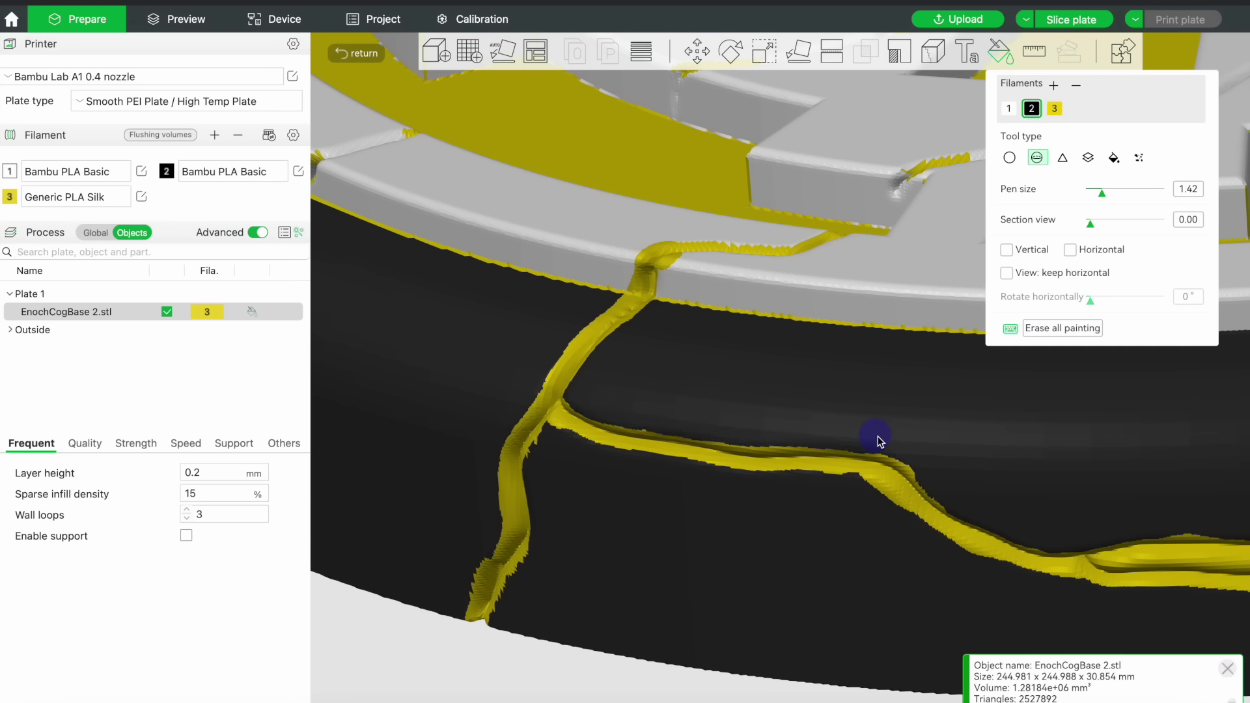
{"action": "right_click_drag", "start_coordinate": [495, 664], "coordinate": [578, 511]}
{"action": "left_click_drag", "start_coordinate": [547, 577], "coordinate": [551, 572]}
{"action": "mouse_move", "coordinate": [792, 316]}
{"action": "left_mouse_down"}
{"action": "mouse_move", "coordinate": [784, 308]}
{"action": "mouse_move", "coordinate": [755, 341]}
{"action": "left_mouse_up"}
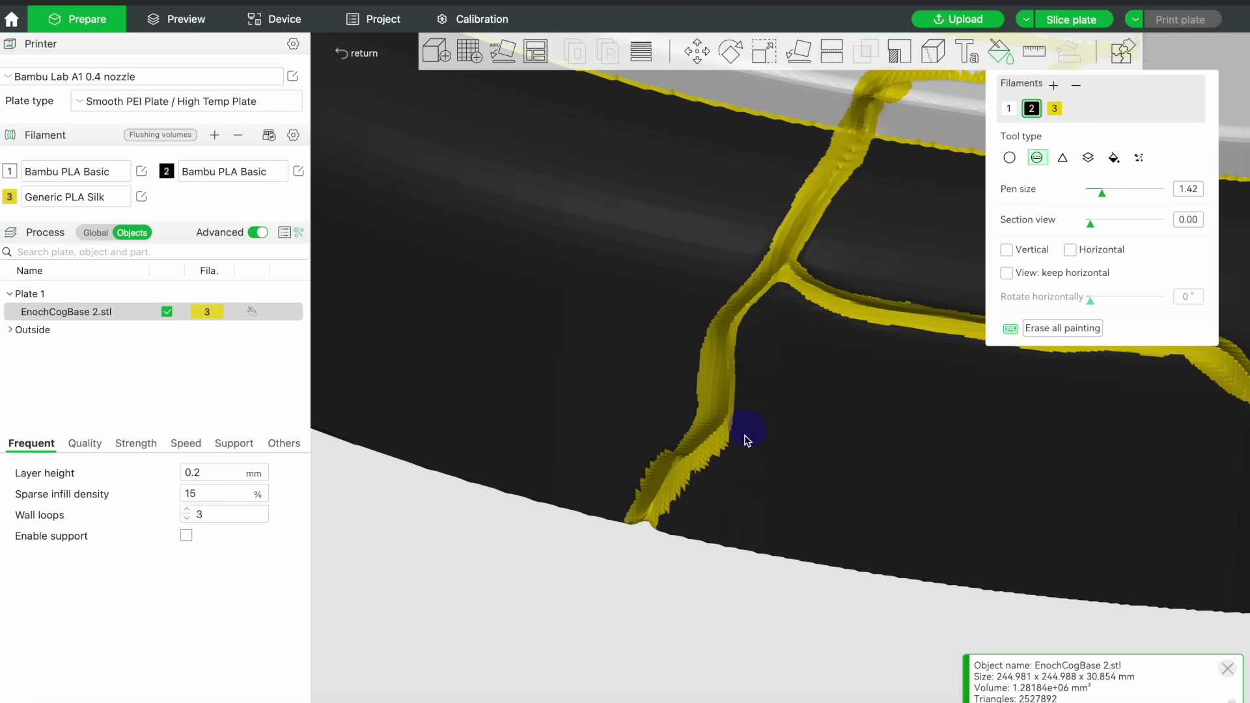
{"action": "mouse_move", "coordinate": [747, 441]}
{"action": "left_mouse_down"}
{"action": "mouse_move", "coordinate": [673, 547]}
{"action": "mouse_move", "coordinate": [656, 441]}
{"action": "mouse_move", "coordinate": [671, 357]}
{"action": "mouse_move", "coordinate": [695, 363]}
{"action": "mouse_move", "coordinate": [680, 412]}
{"action": "left_mouse_up"}
{"action": "right_click_drag", "start_coordinate": [645, 293], "coordinate": [404, 489]}
Clean the edges of the yellow crack where it crosses the rim with white filament 1.
{"action": "key", "text": "1"}
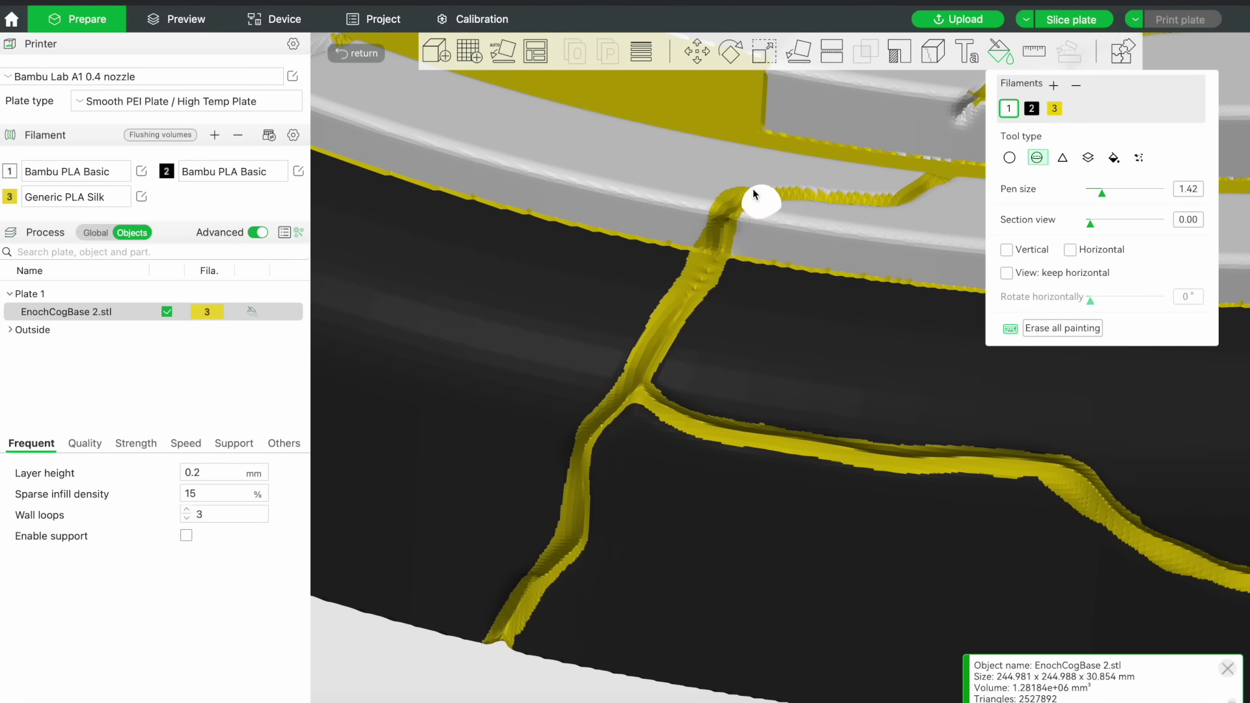
{"action": "left_click_drag", "start_coordinate": [745, 179], "coordinate": [704, 205]}
{"action": "right_click_drag", "start_coordinate": [764, 271], "coordinate": [743, 150]}
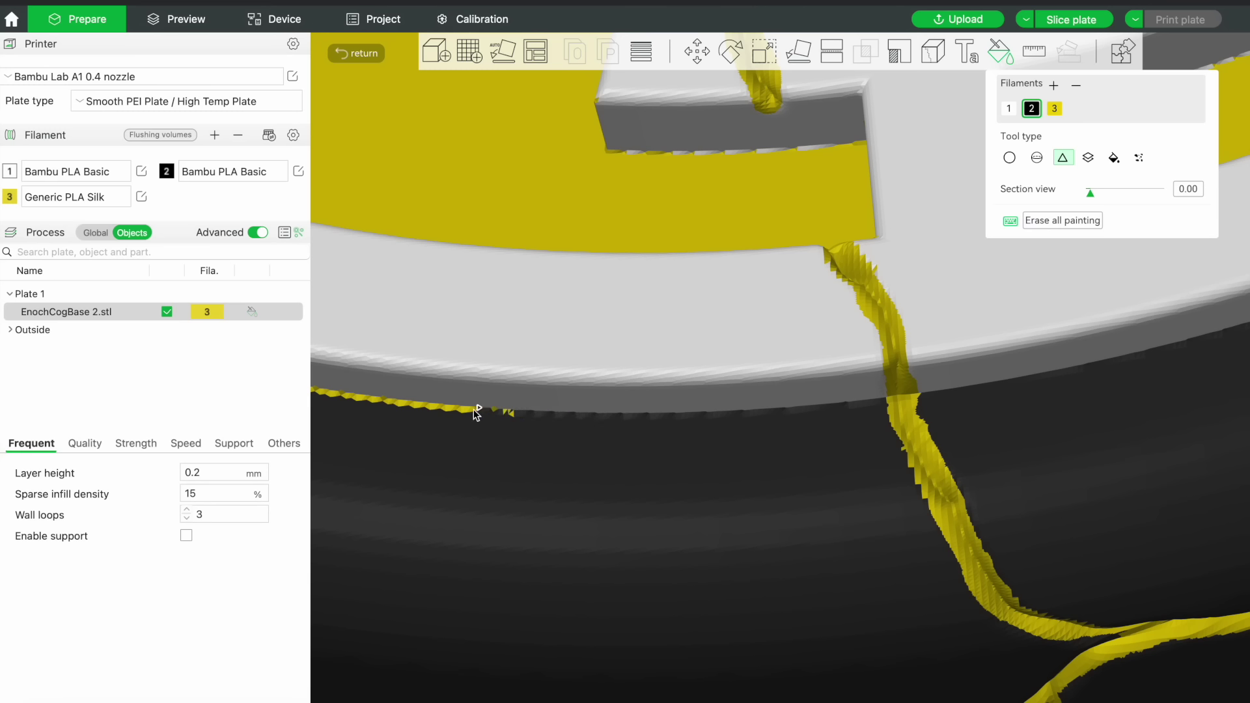
Paint over the thin yellow line between the rim and the tire with black filament 2 using the triangle tool.
{"action": "mouse_move", "coordinate": [527, 422]}
{"action": "middle_mouse_down"}
{"action": "mouse_move", "coordinate": [859, 346]}
{"action": "mouse_move", "coordinate": [793, 321]}
{"action": "middle_mouse_up"}
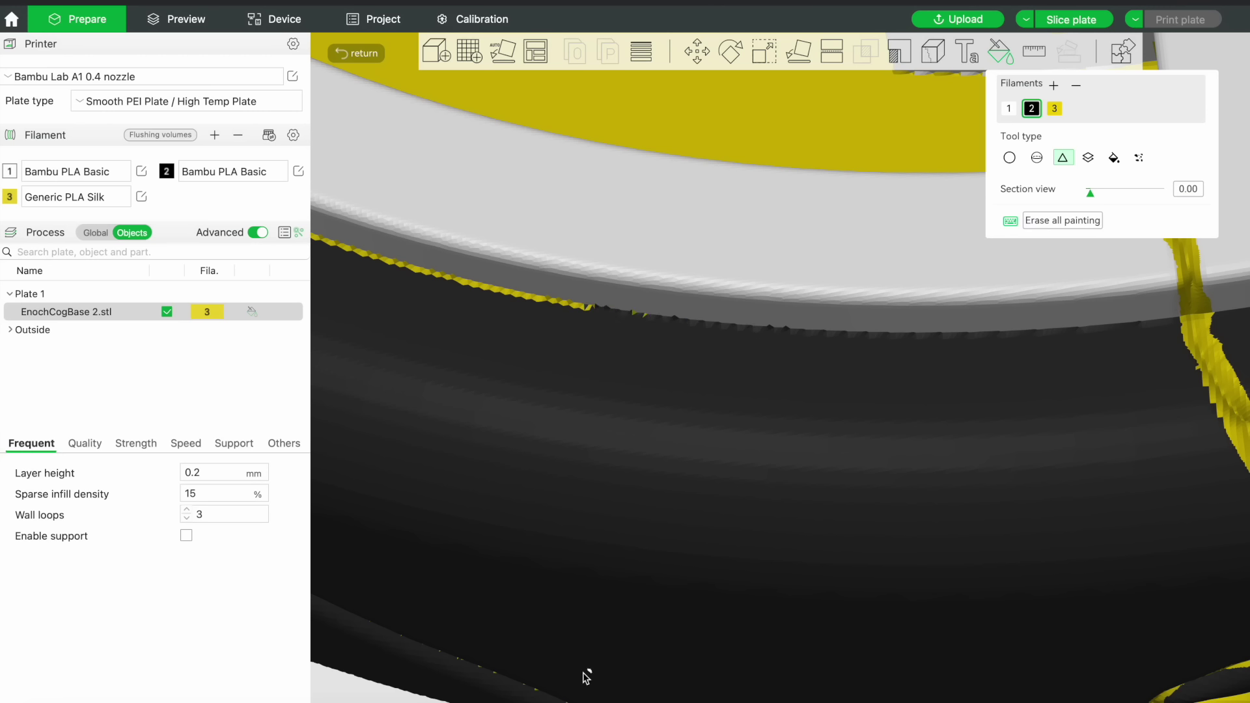
{"action": "mouse_move", "coordinate": [583, 672]}
{"action": "left_mouse_down"}
{"action": "mouse_move", "coordinate": [772, 456]}
{"action": "mouse_move", "coordinate": [734, 518]}
{"action": "left_mouse_up"}
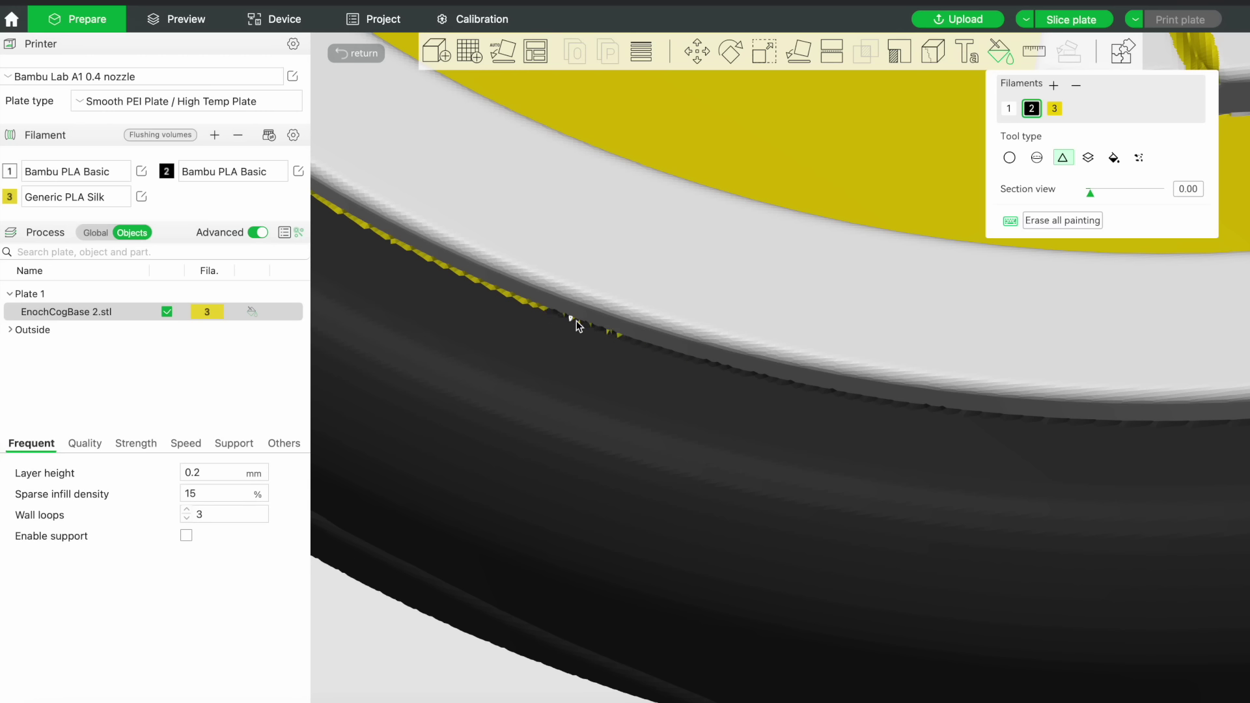
{"action": "left_click_drag", "start_coordinate": [626, 344], "coordinate": [970, 313]}
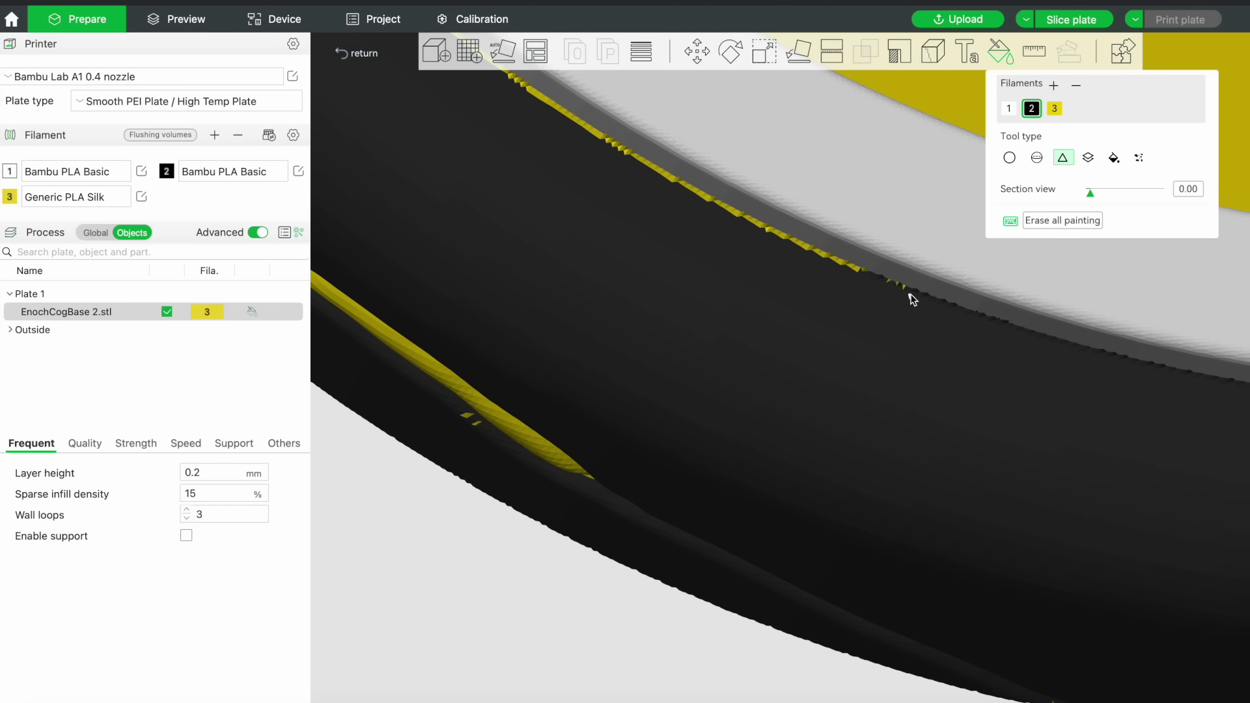
{"action": "left_click_drag", "start_coordinate": [888, 281], "coordinate": [913, 329]}
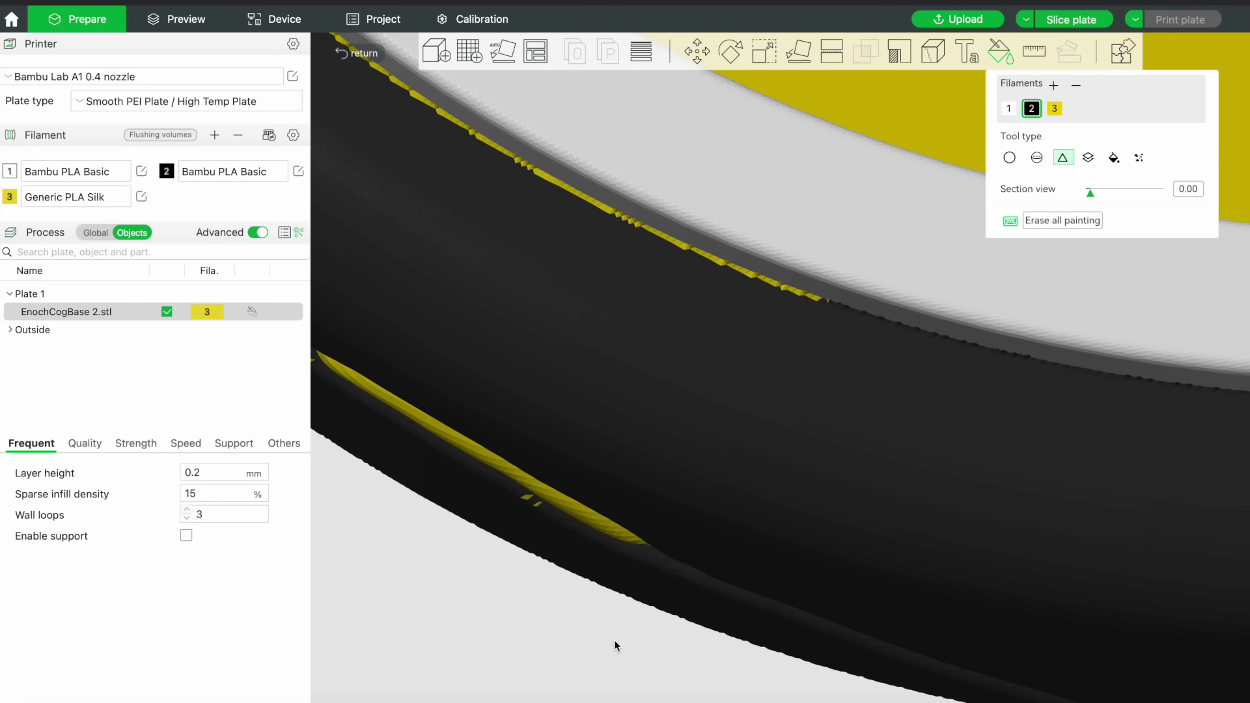
{"action": "left_click_drag", "start_coordinate": [615, 646], "coordinate": [630, 619]}
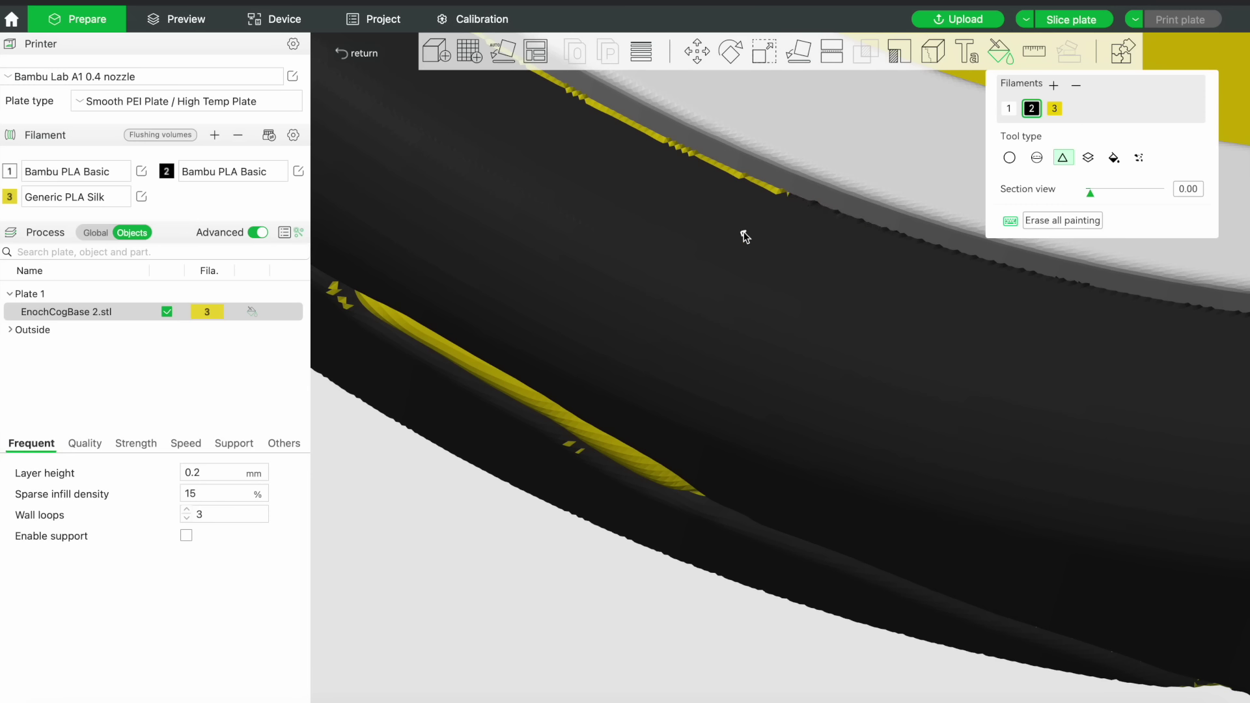
{"action": "middle_click_drag", "start_coordinate": [745, 236], "coordinate": [934, 438]}
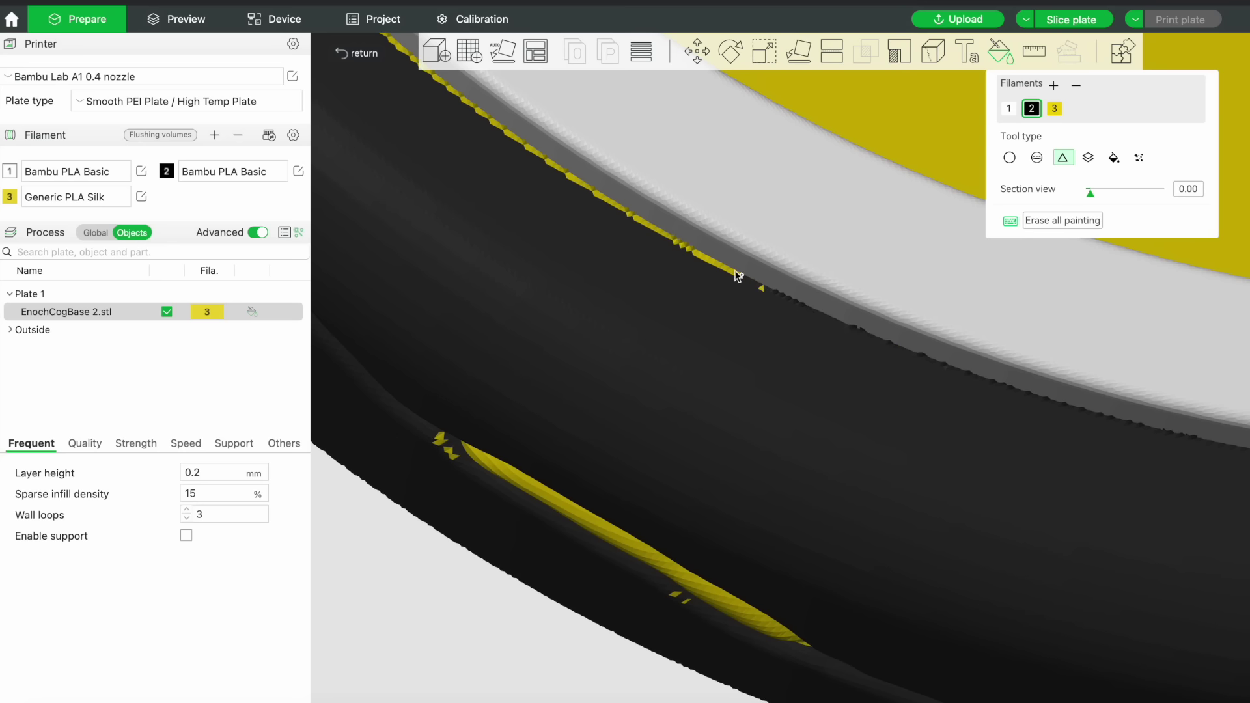
Slice the plate and examine the painted cracks on the tire and wheel face in the sliced preview.
{"action": "left_click", "coordinate": [1063, 21]}
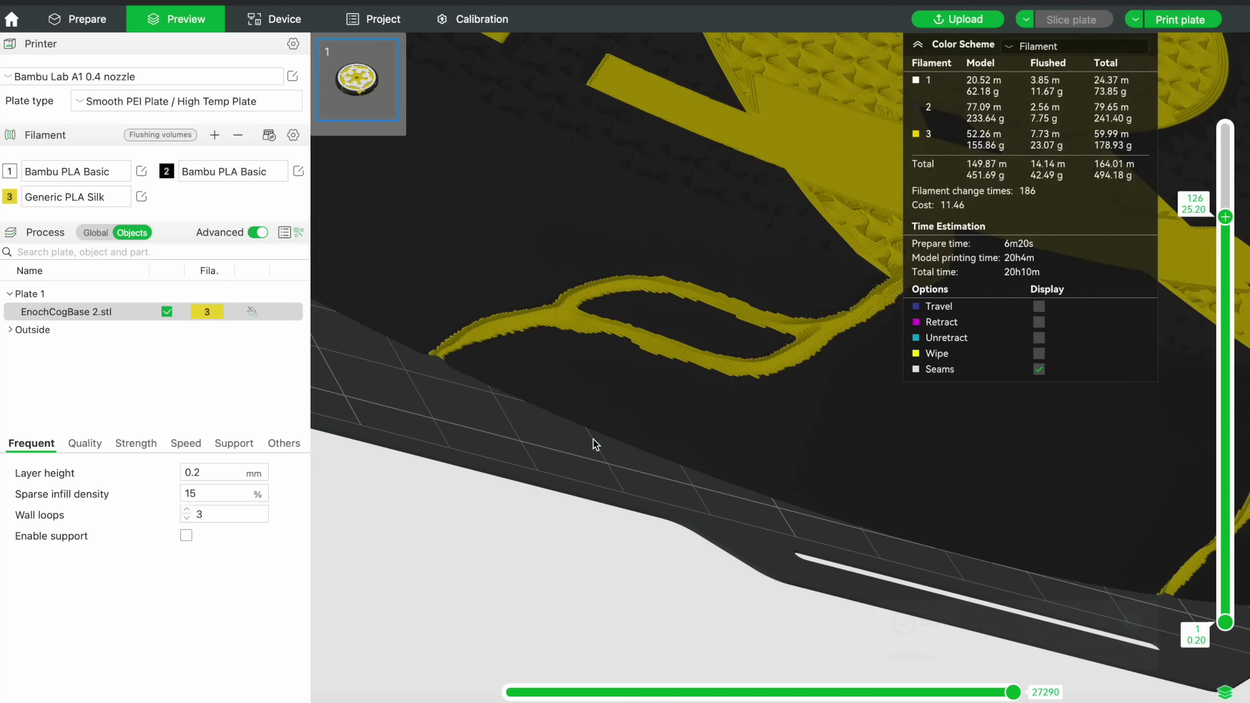
{"action": "right_click_drag", "start_coordinate": [595, 445], "coordinate": [531, 514]}
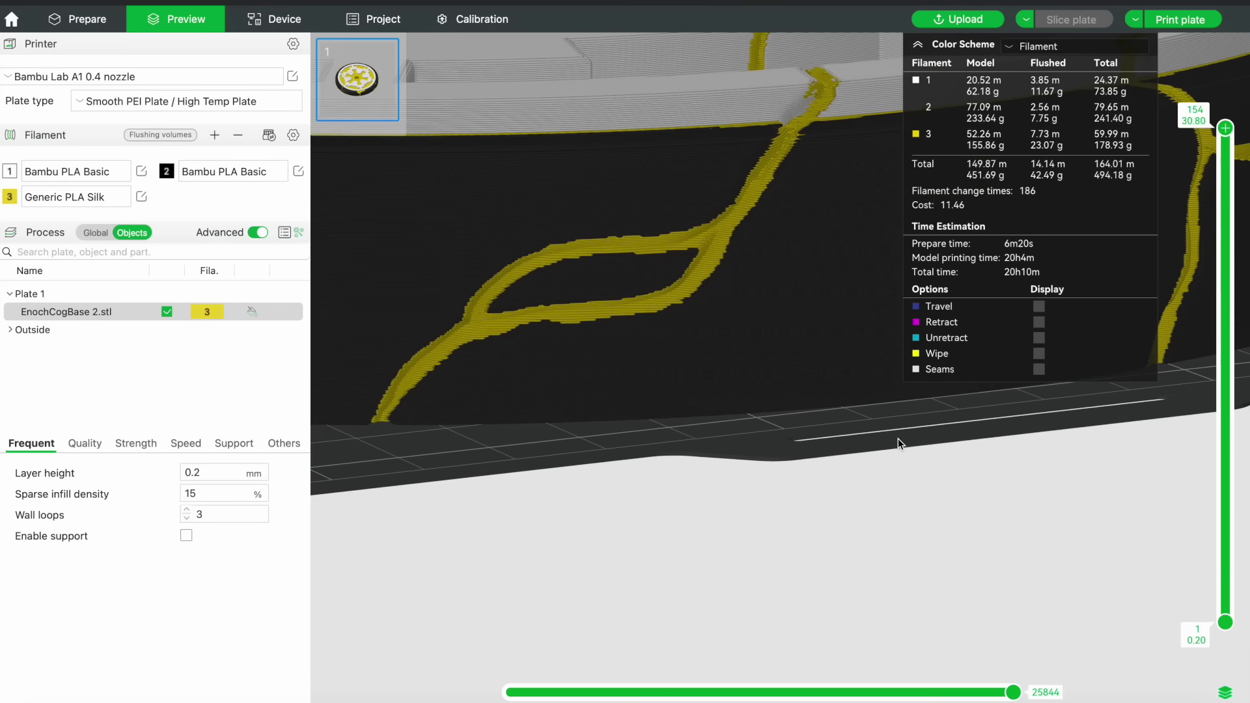
{"action": "scroll", "coordinate": [898, 441], "scroll_direction": "up", "scroll_amount": 3}
{"action": "scroll", "coordinate": [880, 449], "scroll_direction": "up", "scroll_amount": 5}
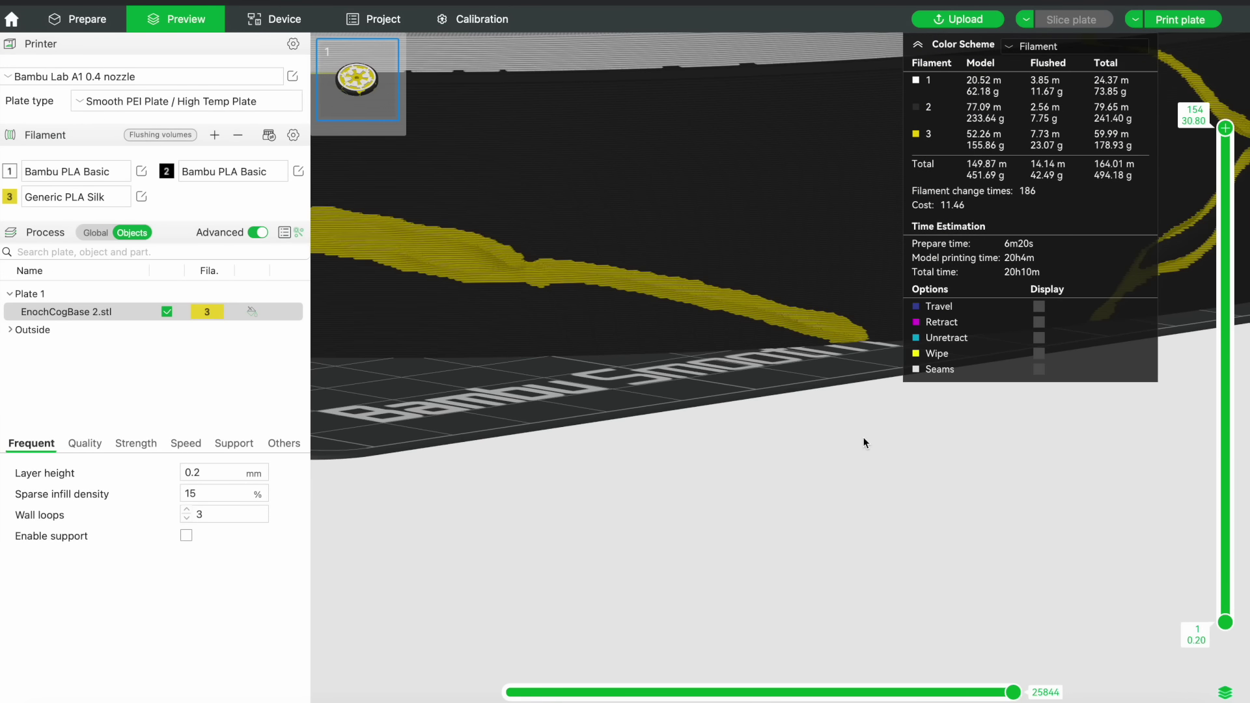
{"action": "scroll", "coordinate": [859, 440], "scroll_direction": "up", "scroll_amount": 5}
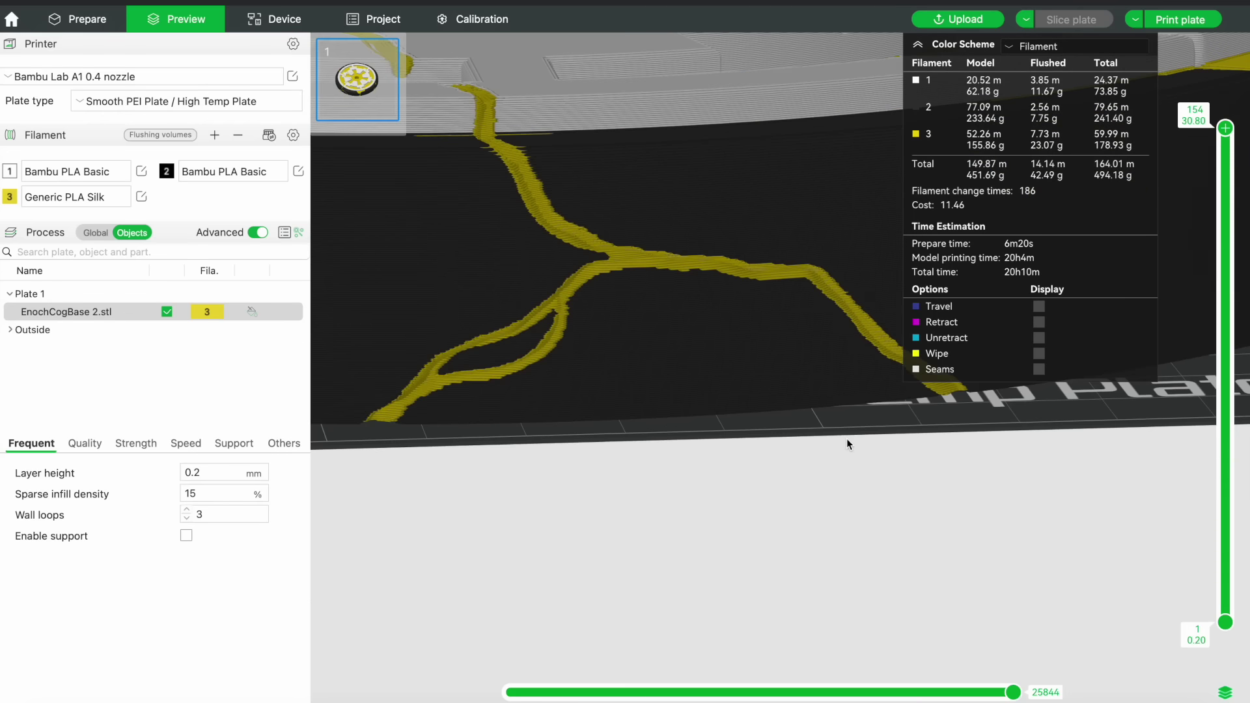
{"action": "scroll", "coordinate": [848, 444], "scroll_direction": "up", "scroll_amount": 2}
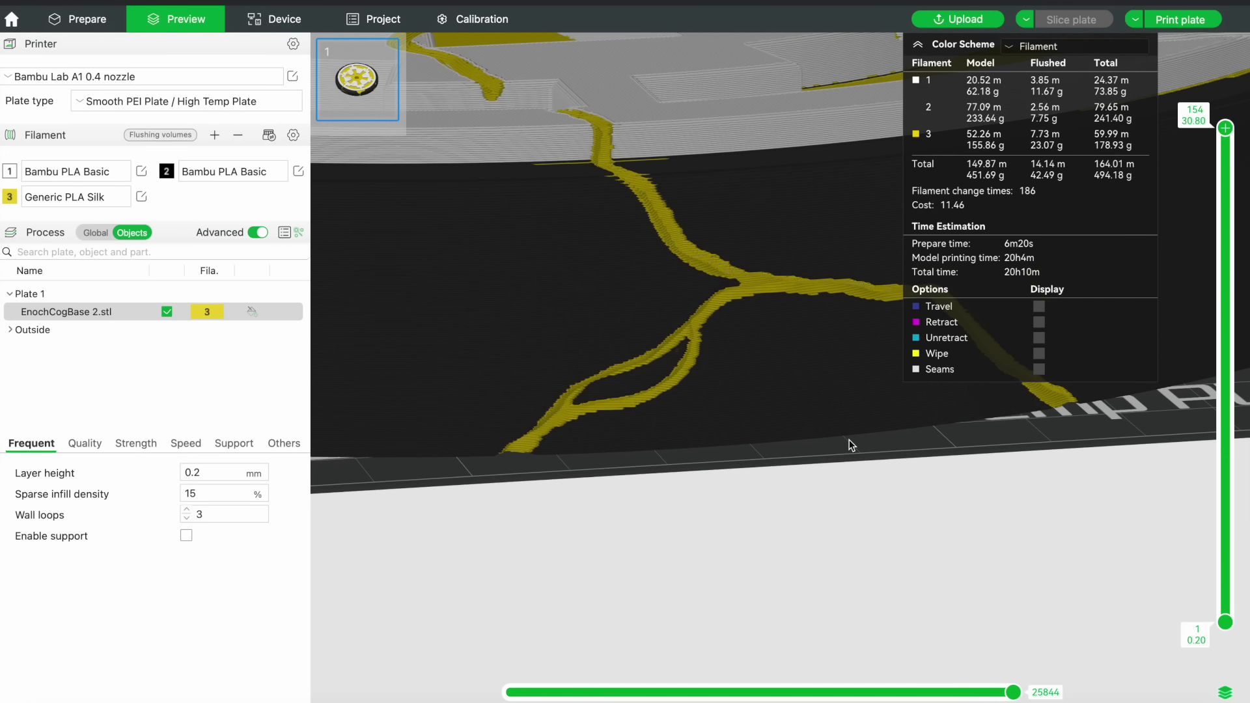
{"action": "left_click_drag", "start_coordinate": [848, 440], "coordinate": [880, 460]}
{"action": "scroll", "coordinate": [881, 460], "scroll_direction": "down", "scroll_amount": 5}
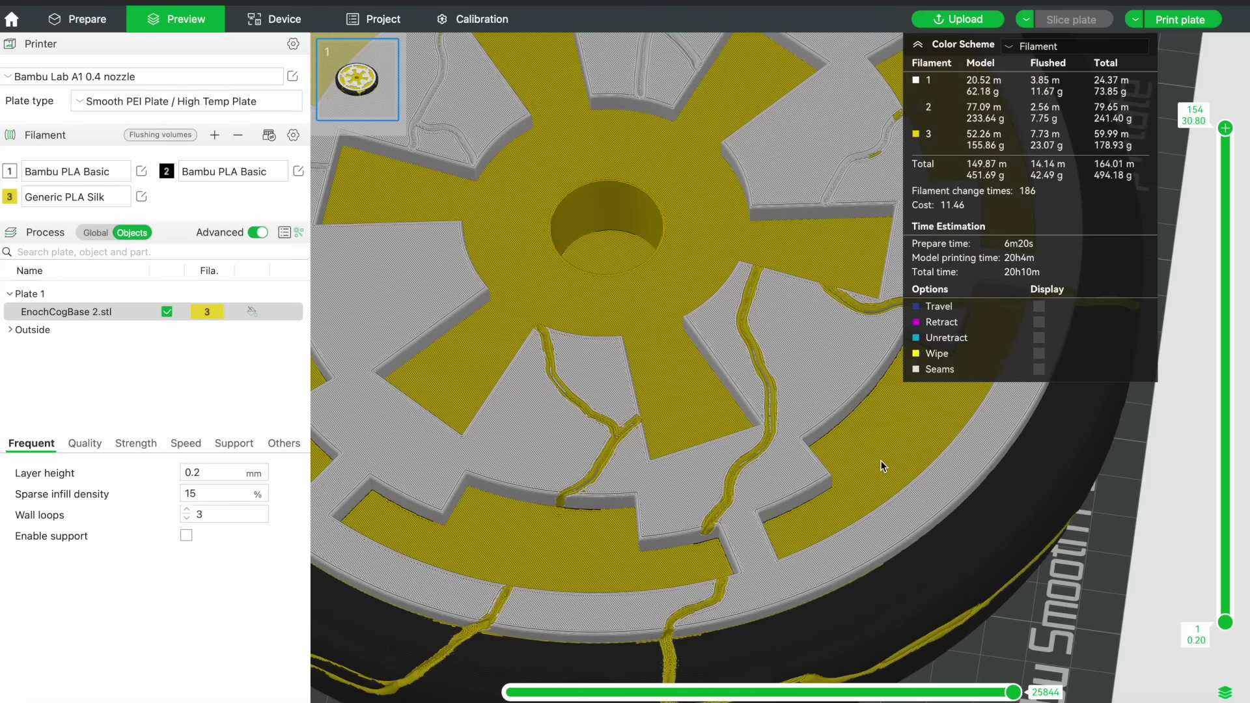